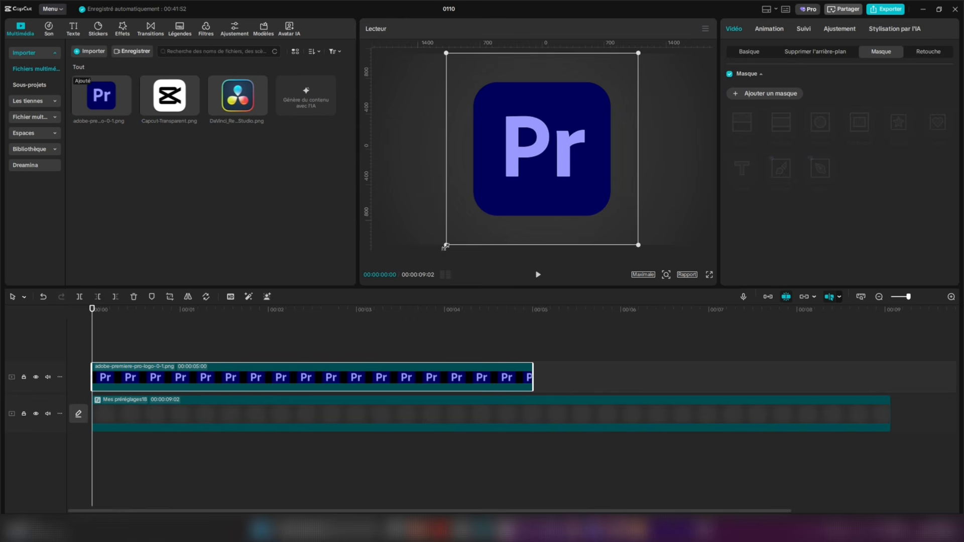
# - Shrink the Premiere Pro logo to about 45% scale and undo its slight vertical shift
pyautogui.moveTo(444, 247); pyautogui.dragTo(538, 152)
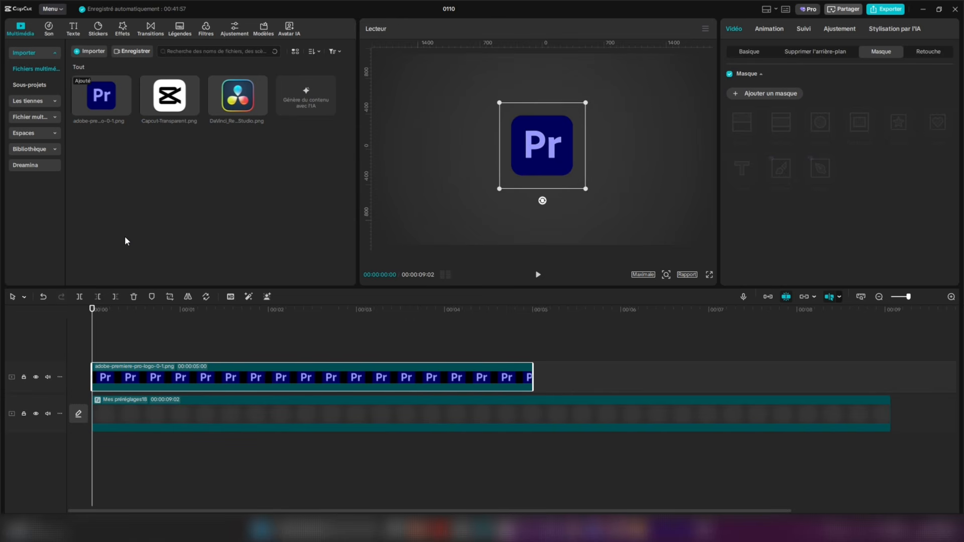
pyautogui.click(43, 297)
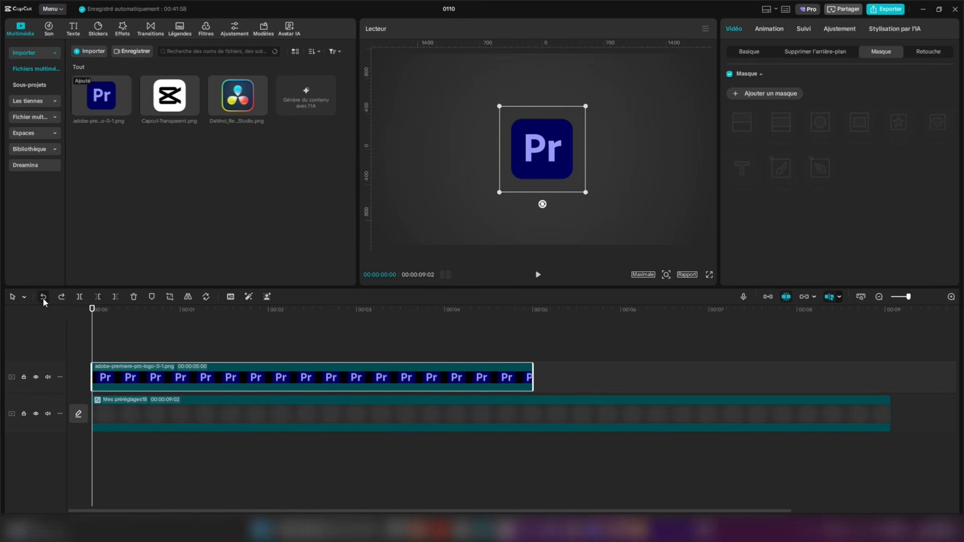
# - Apply the combined (Ensemble) animation Retourner 4 to the Premiere Pro logo clip
pyautogui.click(749, 54)
pyautogui.click(765, 32)
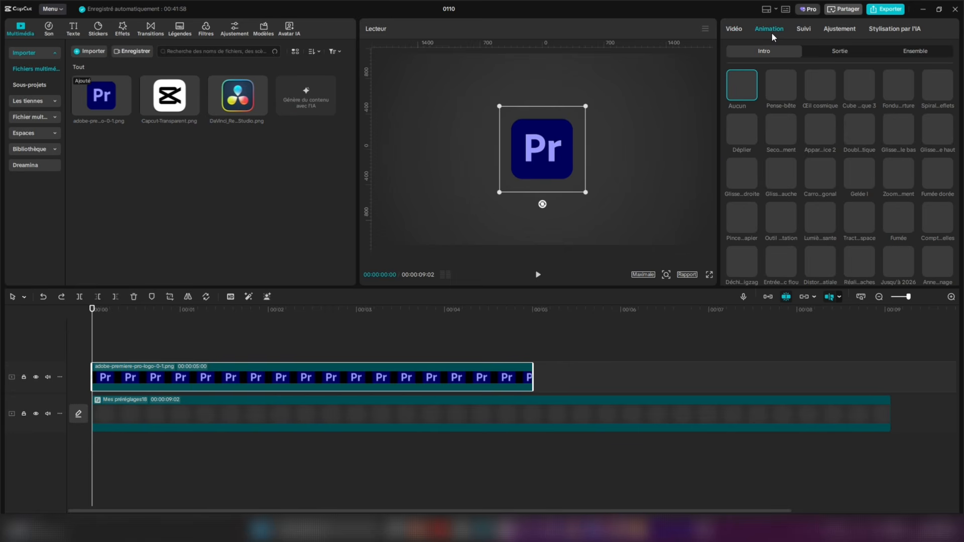
pyautogui.click(926, 53)
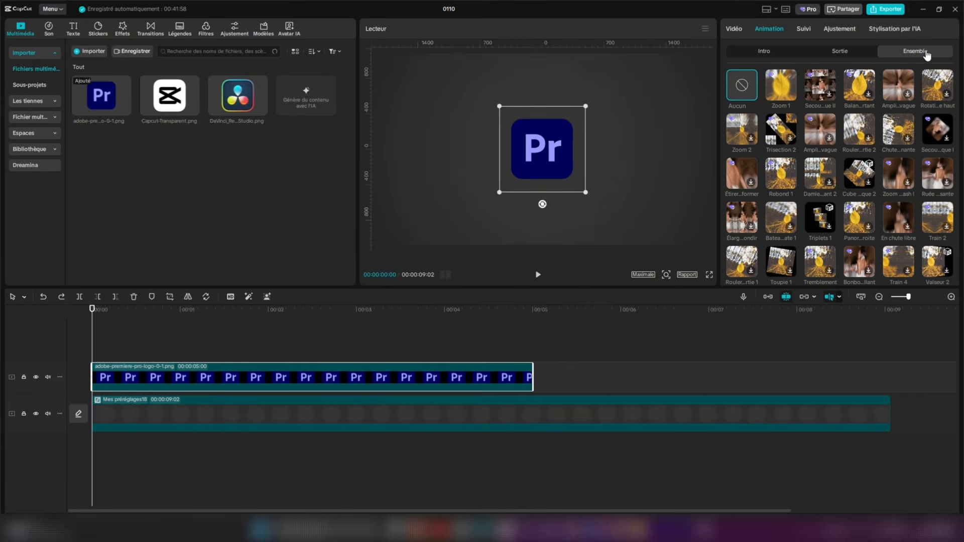
pyautogui.scroll(-5, 819, 119)
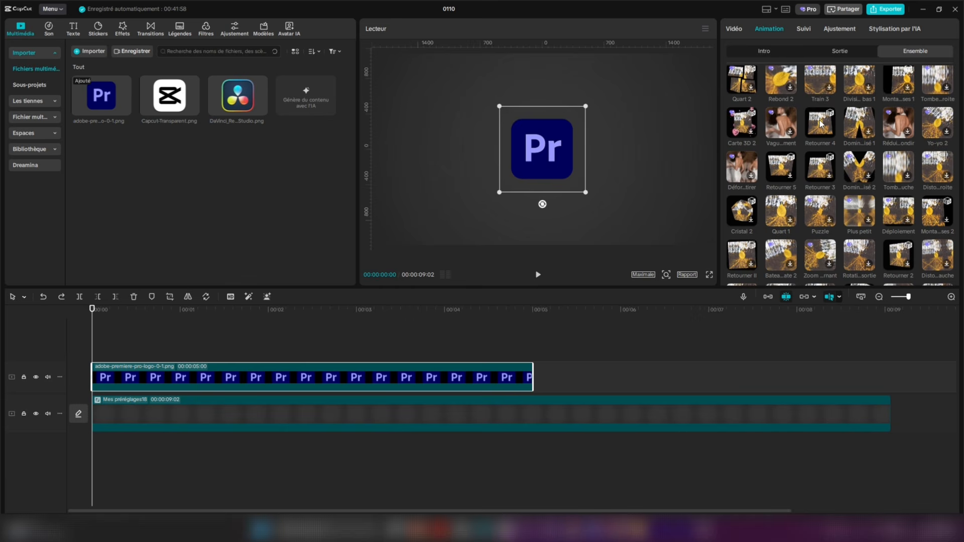
pyautogui.click(819, 121)
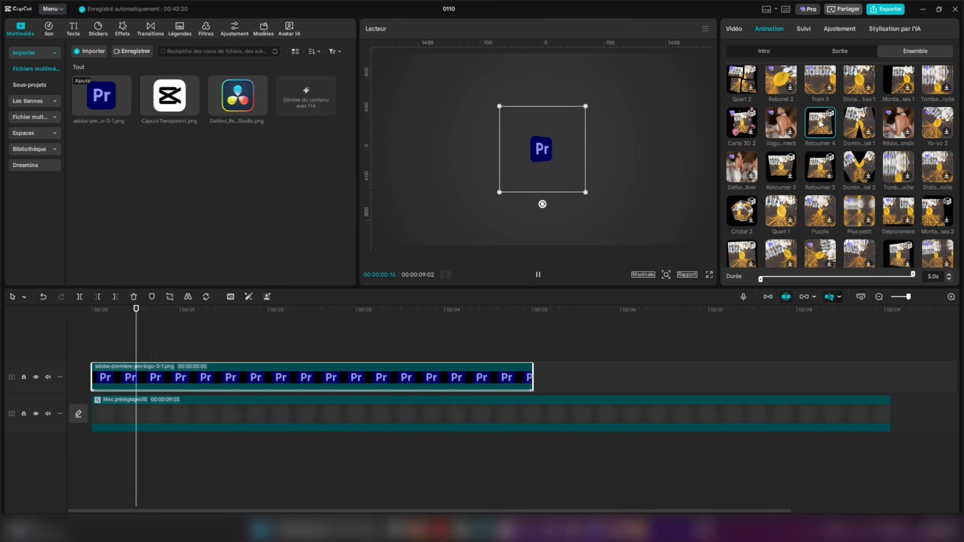
# - Place the playhead at 00:00:00:13, where the logo is turned in perspective, and scale the Premiere Pro clip to about 149%
pyautogui.click(207, 357)
pyautogui.moveTo(207, 357); pyautogui.dragTo(130, 354)
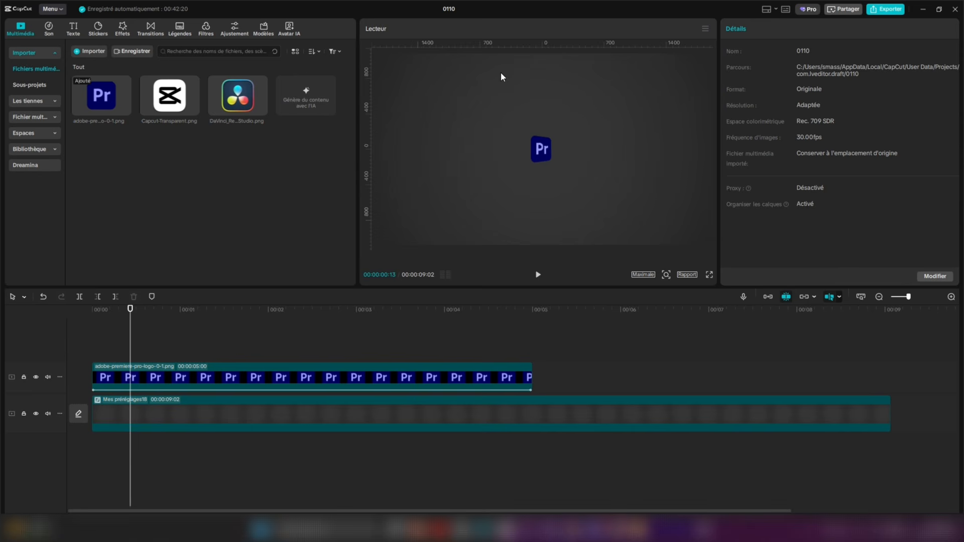
pyautogui.click(470, 384)
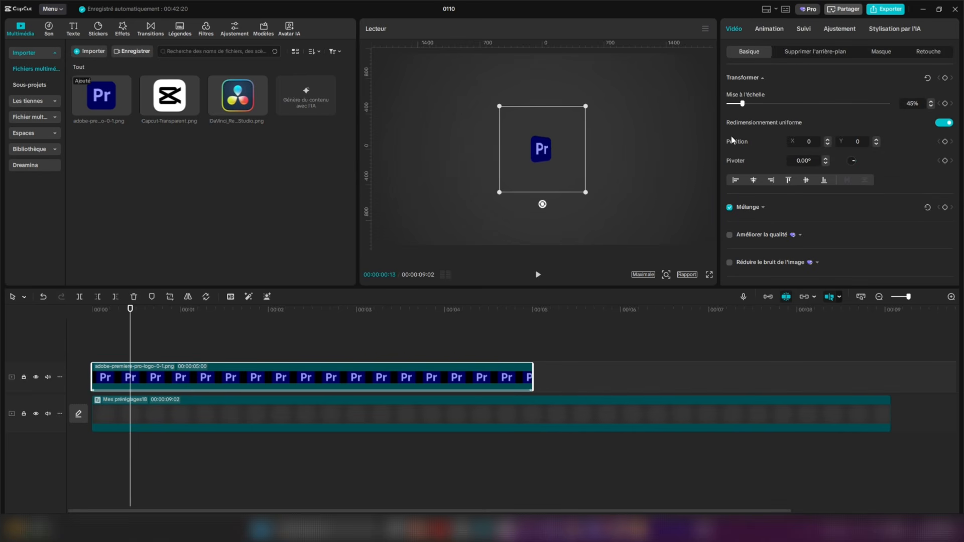
pyautogui.moveTo(743, 104); pyautogui.dragTo(775, 104)
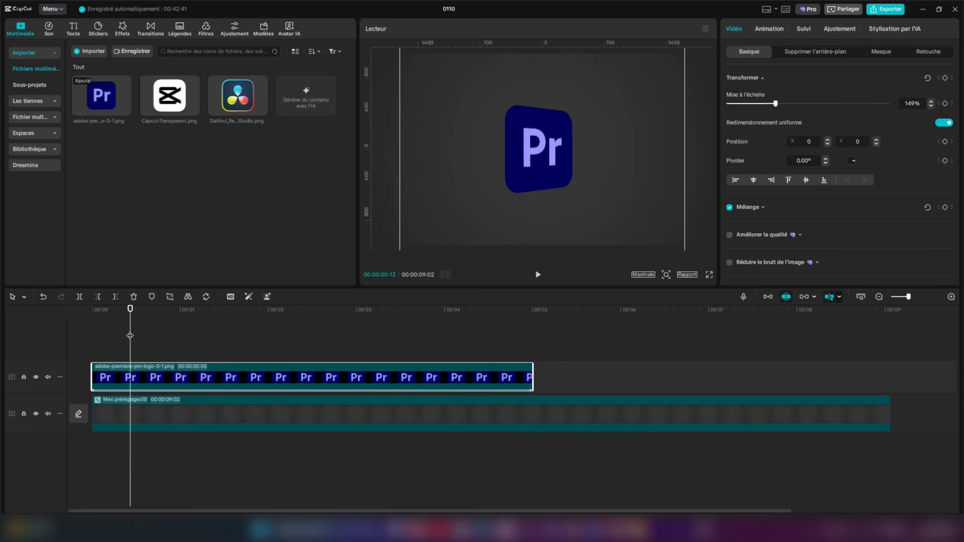
# - Convert the Premiere Pro logo clip into a combined clip and insert a freeze frame at the playhead
pyautogui.rightClick(142, 376)
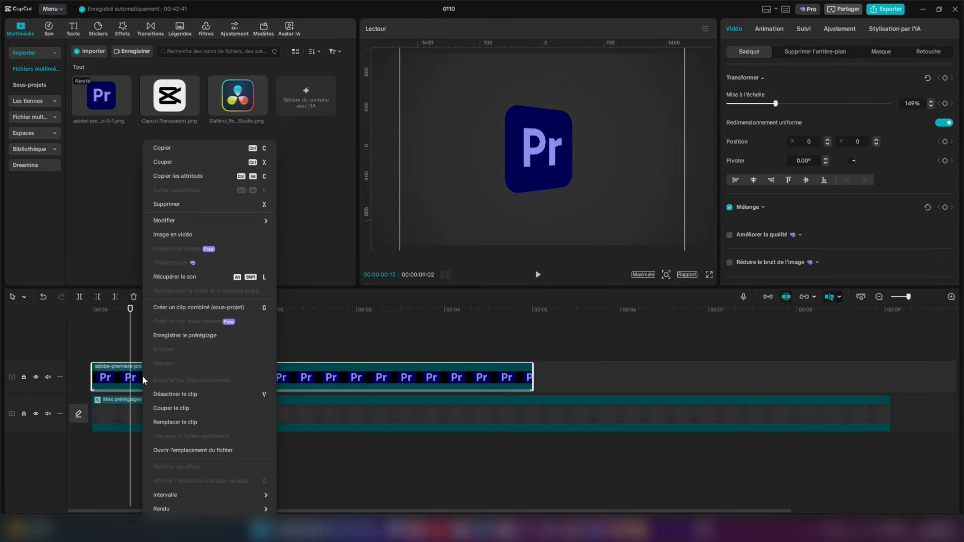
pyautogui.click(161, 306)
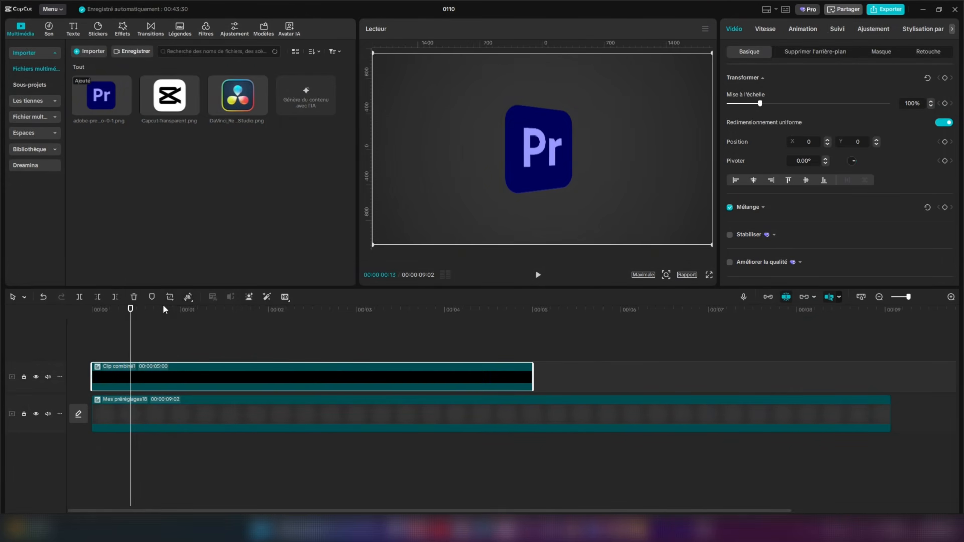
pyautogui.click(190, 296)
pyautogui.click(194, 316)
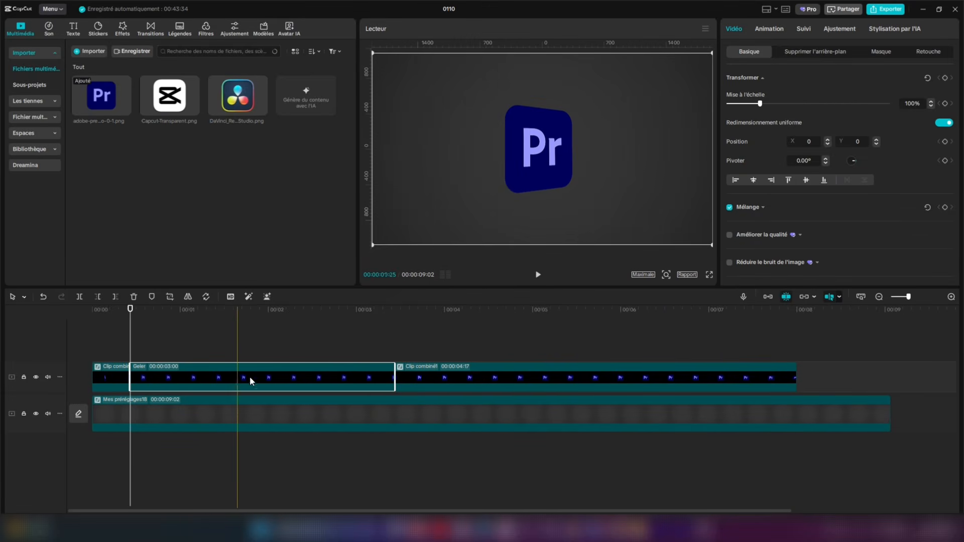
# - Delete the combined clip segments before and after the Premiere Pro freeze frame
pyautogui.click(119, 373)
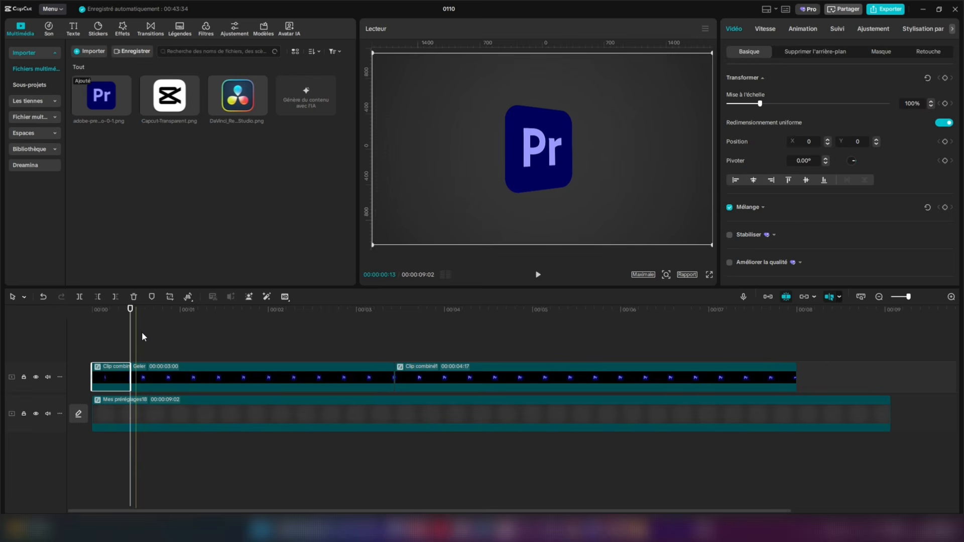
pyautogui.click(136, 296)
pyautogui.click(440, 368)
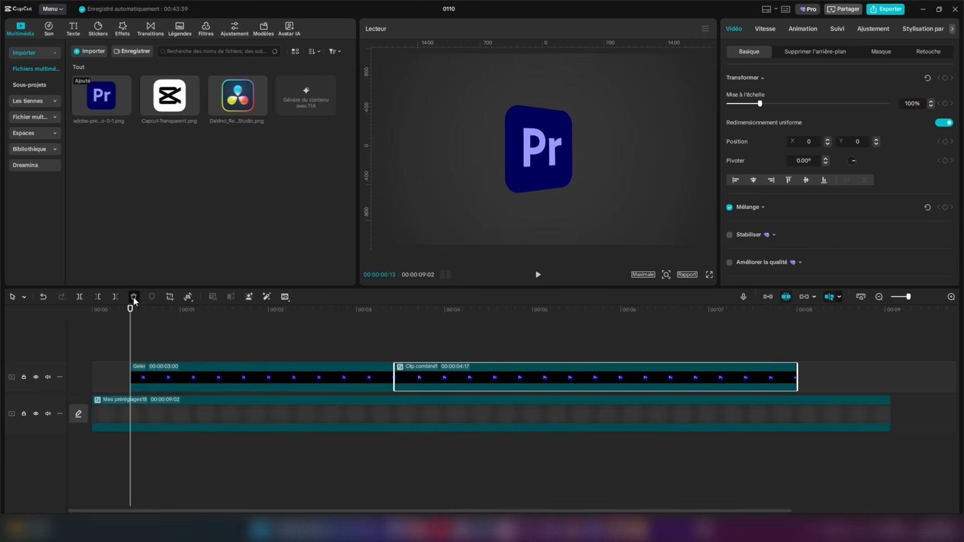
pyautogui.click(134, 297)
# - Extend the Premiere Pro freeze frame back to the timeline start and out to a duration of 00:00:07:01
pyautogui.click(134, 375)
pyautogui.moveTo(131, 375); pyautogui.dragTo(92, 375)
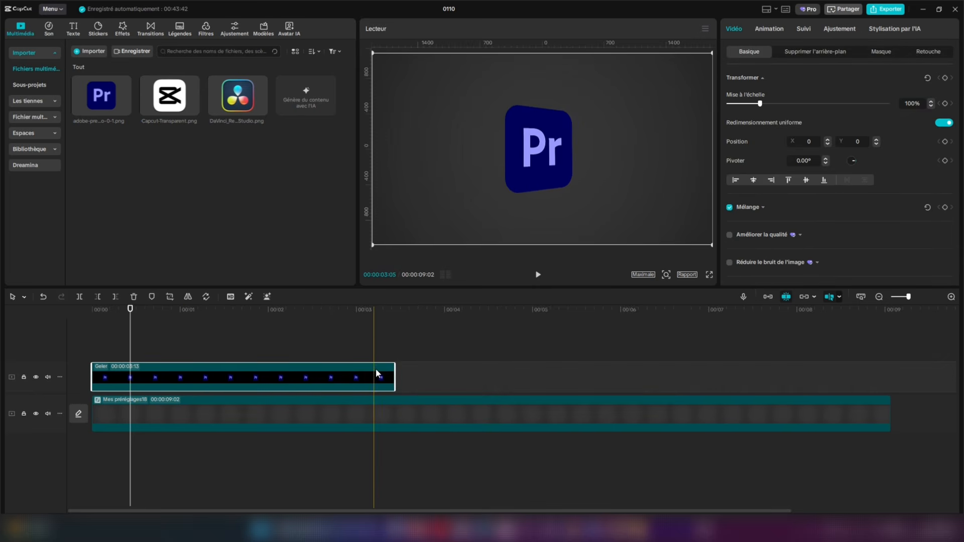
pyautogui.moveTo(393, 371); pyautogui.dragTo(711, 371)
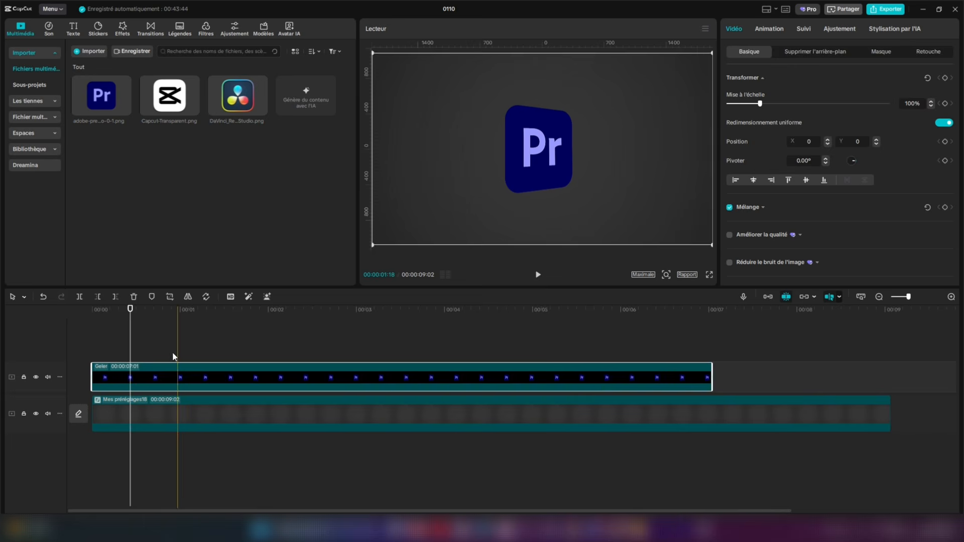
# - Add the DaVinci Resolve logo at the timeline start on a new track above the freeze frame, scaled to 65%
pyautogui.click(161, 344)
pyautogui.moveTo(162, 344); pyautogui.dragTo(3, 348)
pyautogui.moveTo(222, 118); pyautogui.dragTo(90, 346)
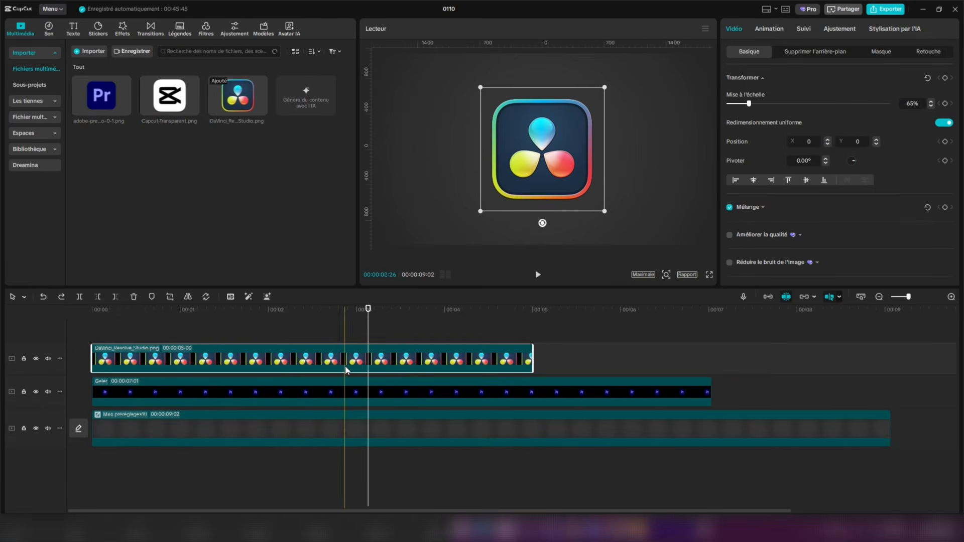
# - Apply the combined (Ensemble) animation Retourner 6 to the DaVinci Resolve logo clip
pyautogui.click(779, 34)
pyautogui.click(892, 52)
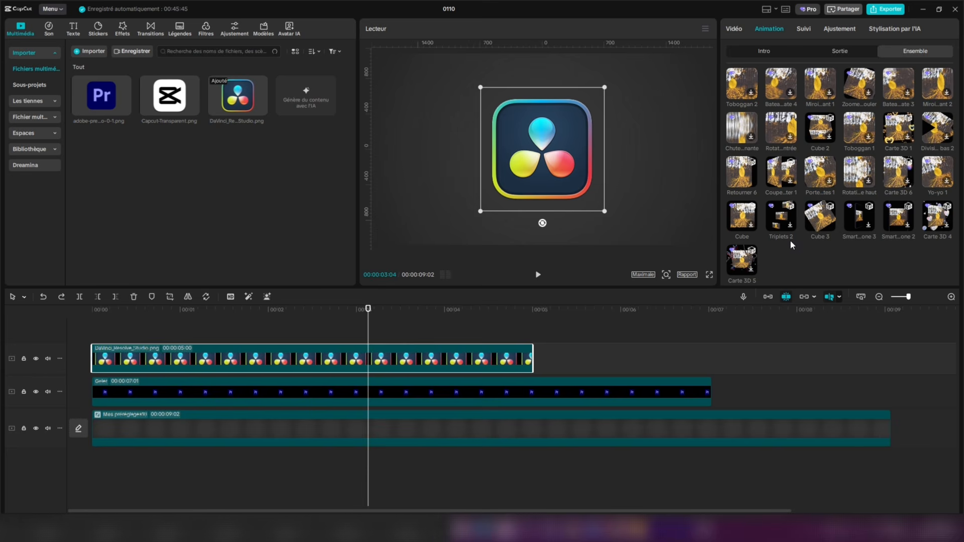
pyautogui.click(732, 179)
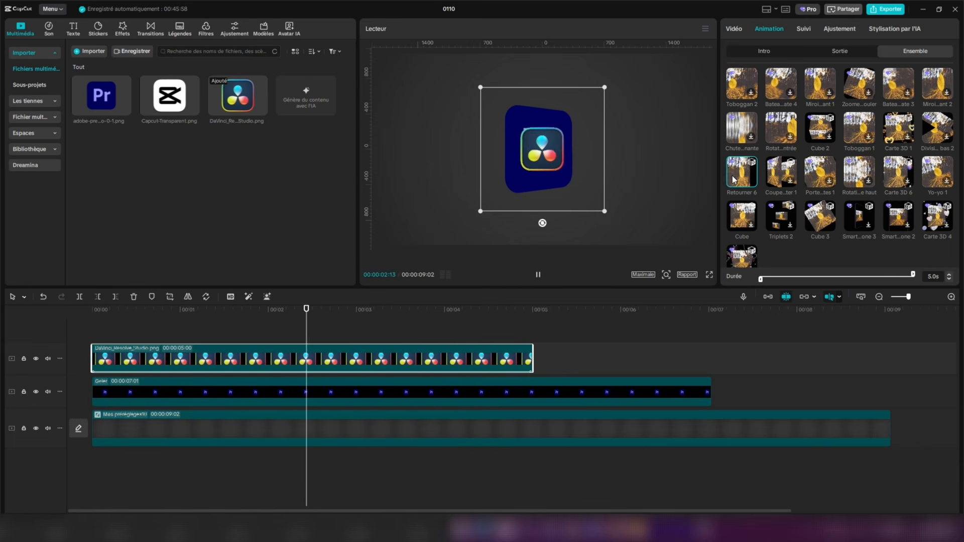
# - Convert the DaVinci Resolve logo into a combined clip and insert a freeze frame at 00:00:04:07
pyautogui.click(469, 312)
pyautogui.moveTo(475, 314)
pyautogui.mouseDown()
pyautogui.moveTo(493, 314)
pyautogui.moveTo(437, 315)
pyautogui.moveTo(464, 315)
pyautogui.mouseUp()
pyautogui.rightClick(450, 362)
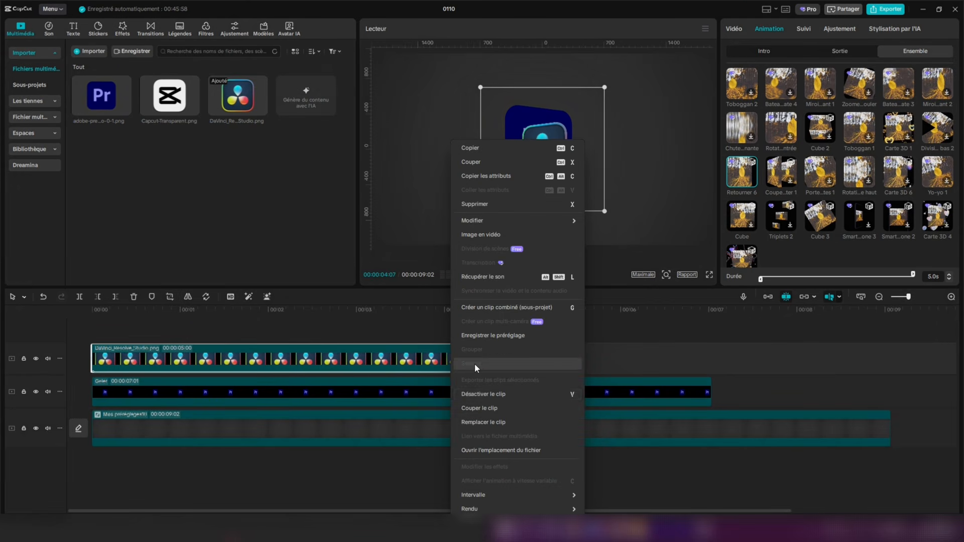
pyautogui.click(494, 303)
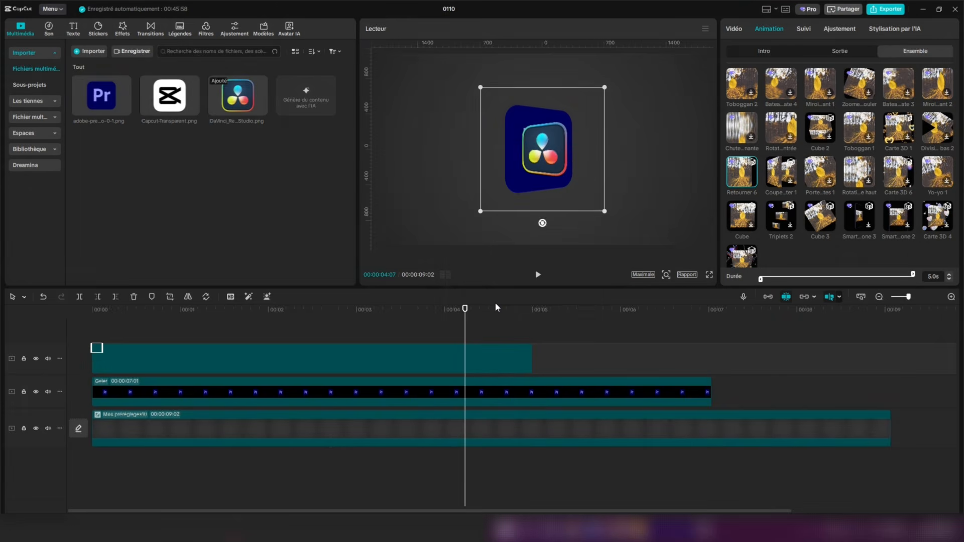
pyautogui.click(187, 296)
pyautogui.click(193, 316)
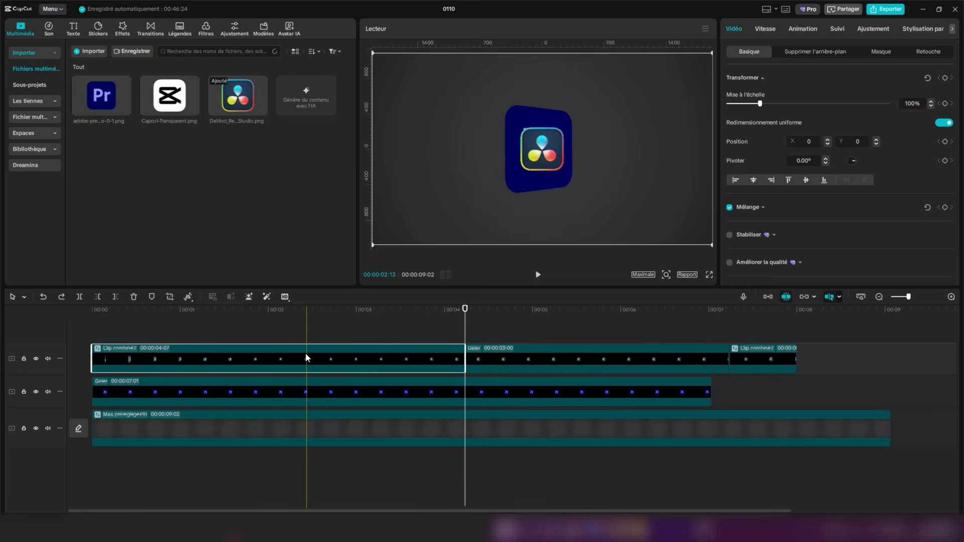
# - Delete the combined clip segments on both sides of the DaVinci Resolve freeze frame
pyautogui.press('Delete')
pyautogui.click(768, 351)
pyautogui.press('Delete')
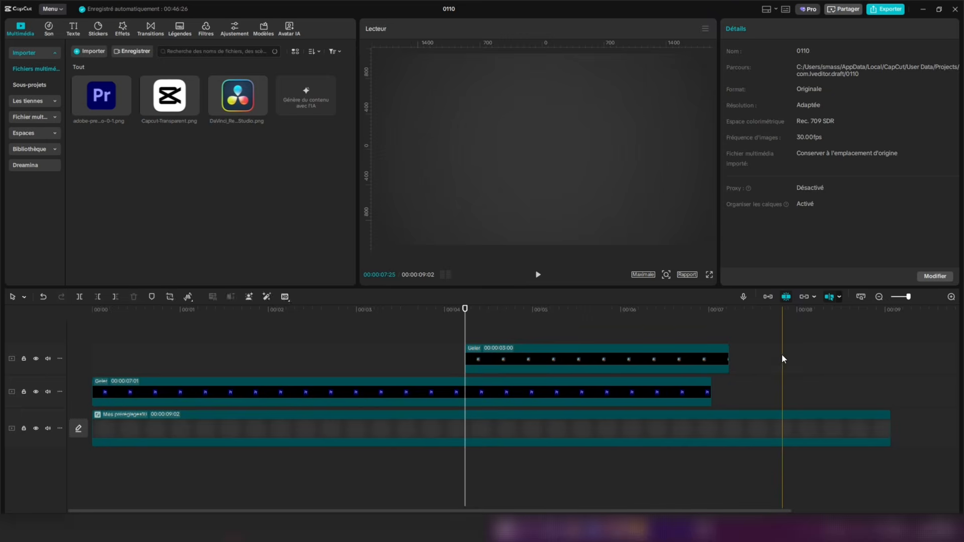
# - Stretch the DaVinci Resolve freeze frame to the timeline start and trim its end to match the Premiere Pro clip, lasting 00:00:07:01
pyautogui.click(536, 356)
pyautogui.moveTo(465, 356); pyautogui.dragTo(92, 356)
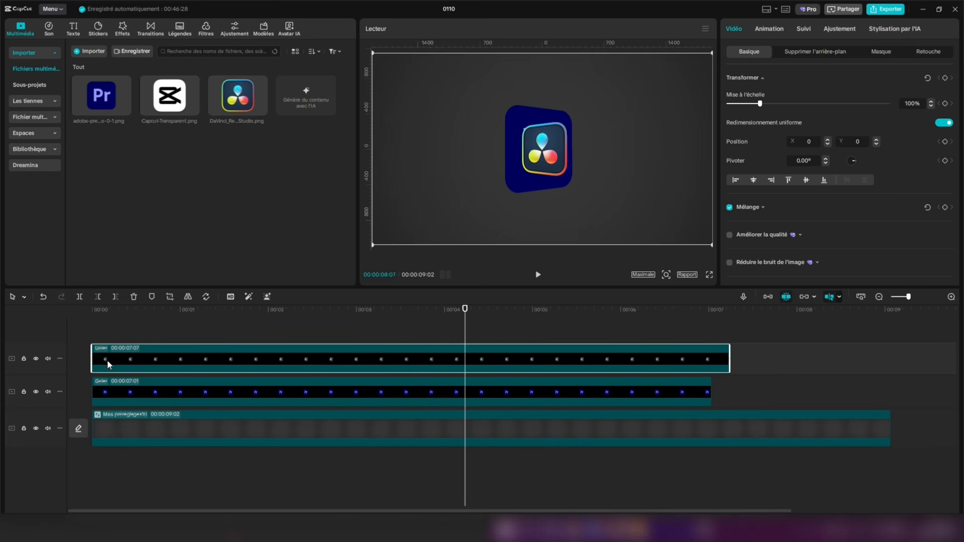
pyautogui.moveTo(710, 346); pyautogui.dragTo(712, 346)
# - Scale the DaVinci Resolve freeze frame to about 154% and move it to the right side of the video frame
pyautogui.moveTo(377, 243); pyautogui.dragTo(230, 307)
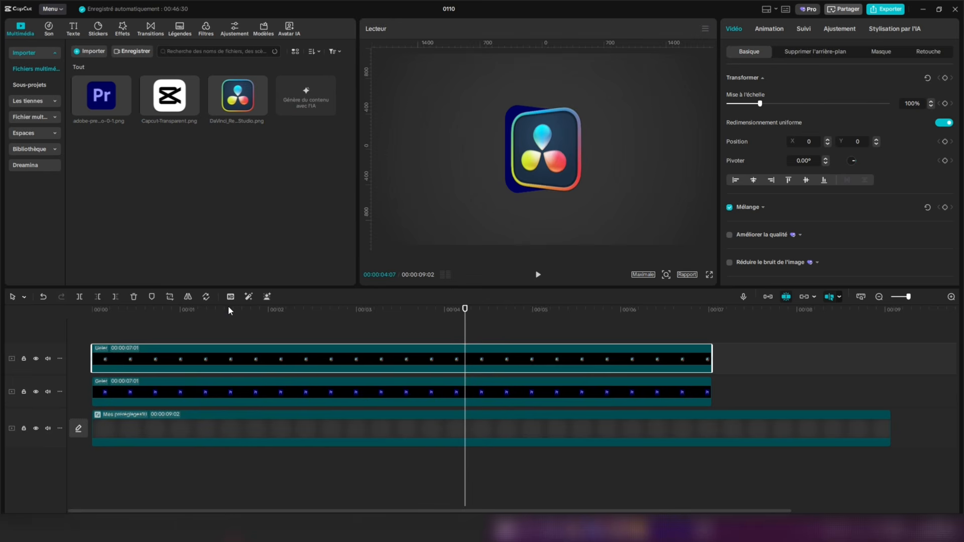
pyautogui.moveTo(612, 173); pyautogui.dragTo(647, 162)
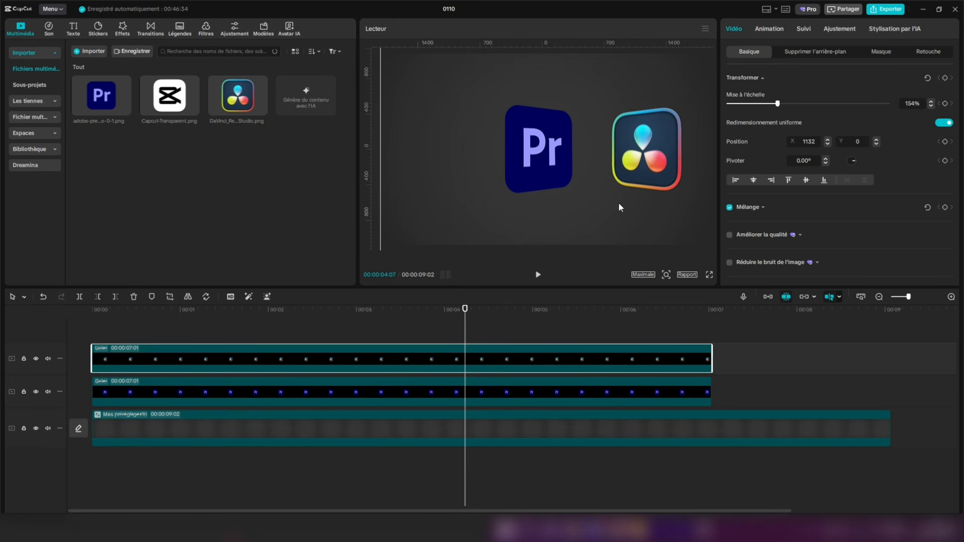
pyautogui.moveTo(512, 324); pyautogui.dragTo(561, 385)
pyautogui.moveTo(588, 190); pyautogui.dragTo(634, 165)
# - Move the Premiere Pro freeze frame to the left side of the video frame, at about X -1014, scaled to 97%
pyautogui.click(522, 366)
pyautogui.click(501, 393)
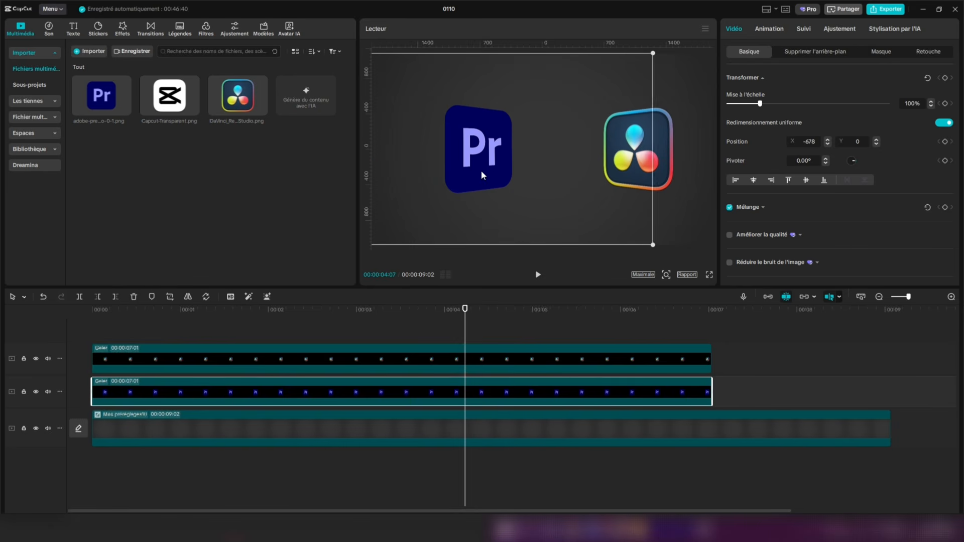
pyautogui.moveTo(480, 170); pyautogui.dragTo(450, 174)
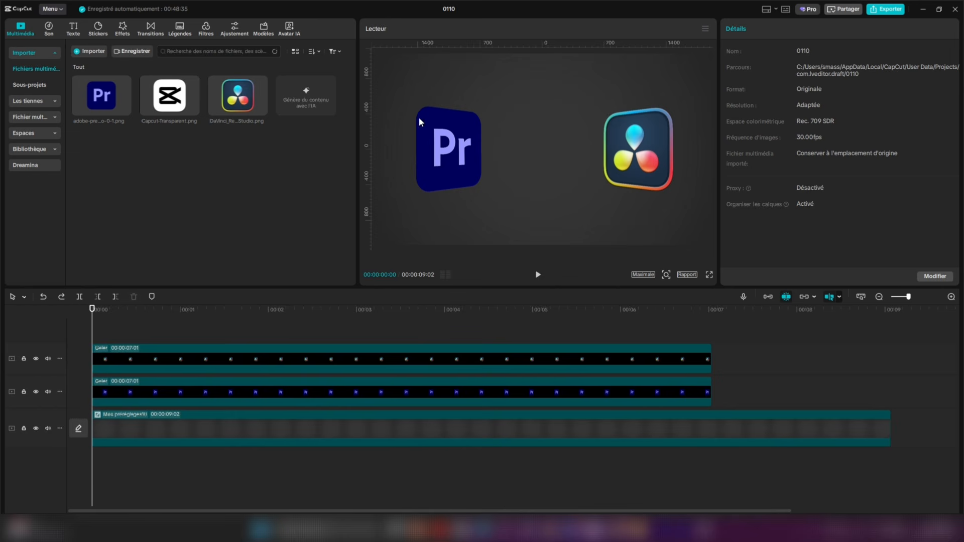
# - Disable the DaVinci Resolve clip and duplicate the Premiere Pro freeze frame onto a track directly beneath the original
pyautogui.click(214, 366)
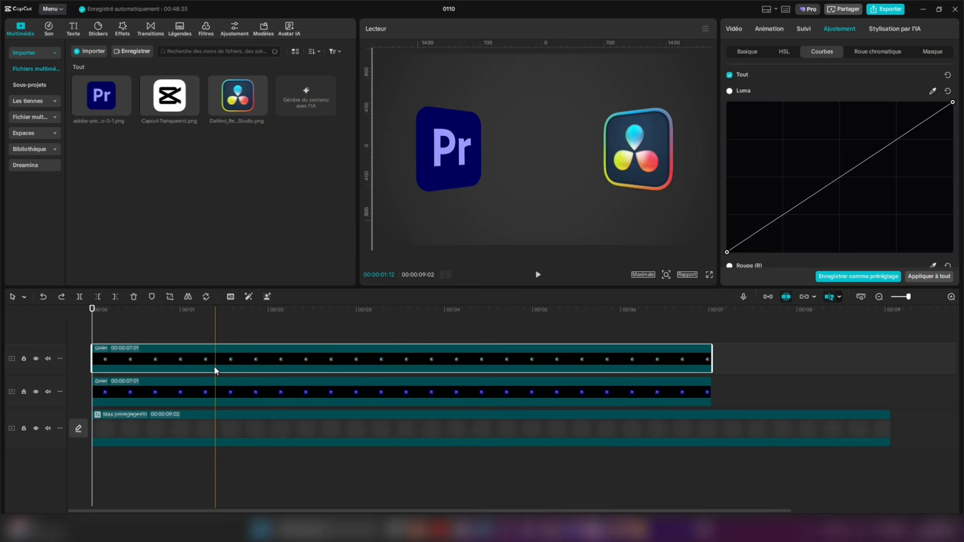
pyautogui.press('v')
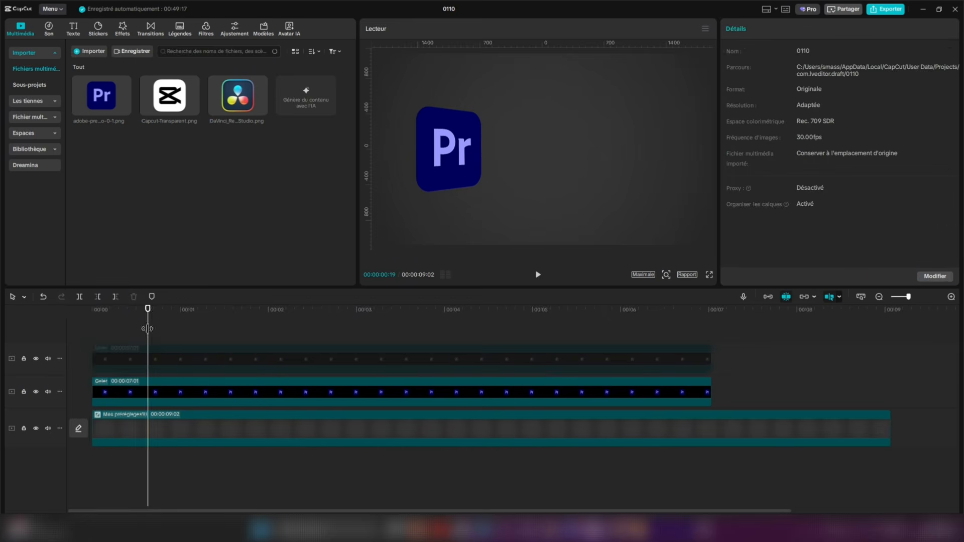
pyautogui.click(130, 381)
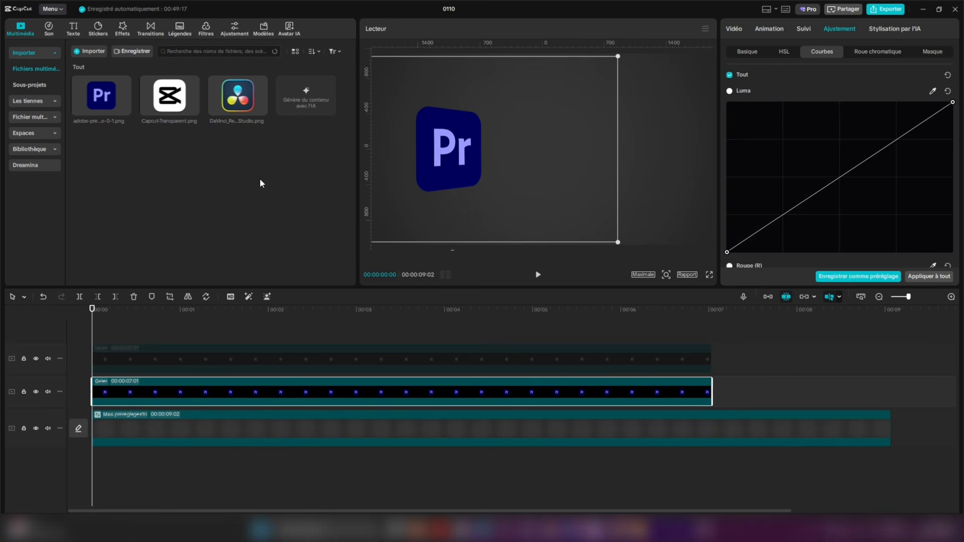
pyautogui.hotkey('ctrl', 'v')
pyautogui.click(126, 424)
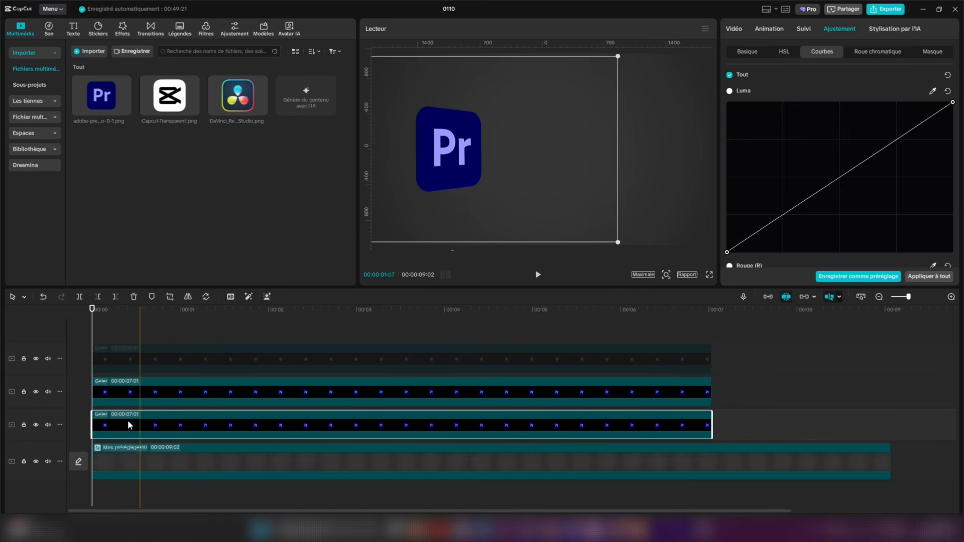
# - Set the scale of the lower Premiere Pro copy to 100%
pyautogui.click(733, 29)
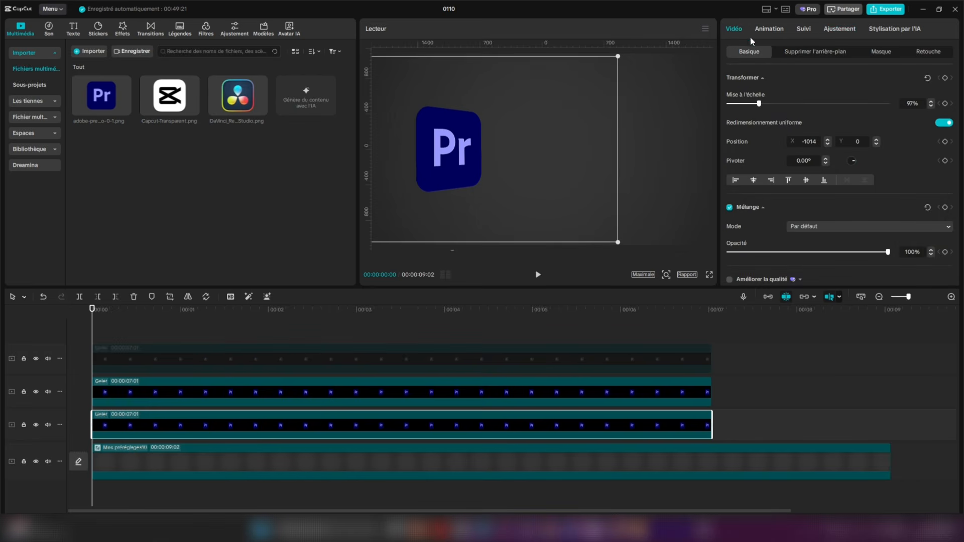
pyautogui.click(930, 101)
pyautogui.click(930, 101)
pyautogui.click(930, 101)
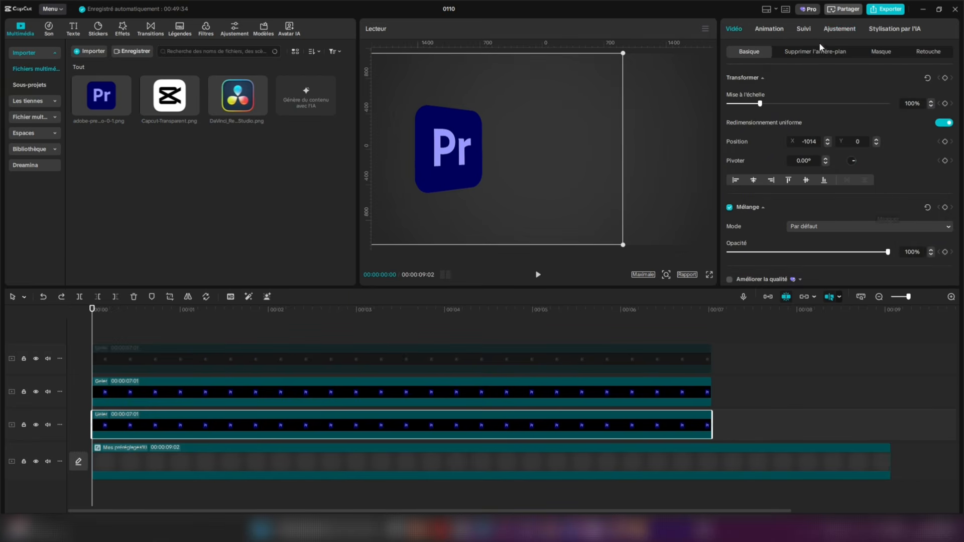
# - Darken the lower Premiere Pro copy by pulling the midpoint of its luma curve far down toward the shadows
pyautogui.click(842, 30)
pyautogui.click(828, 58)
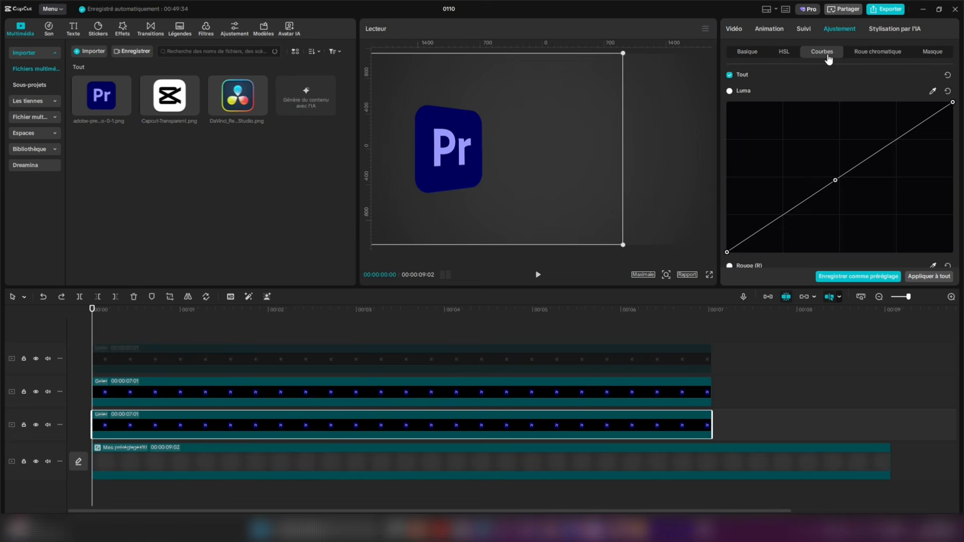
pyautogui.moveTo(835, 180); pyautogui.dragTo(882, 236)
# - Apply the Floutage video effect to the lower Premiere Pro copy
pyautogui.click(129, 32)
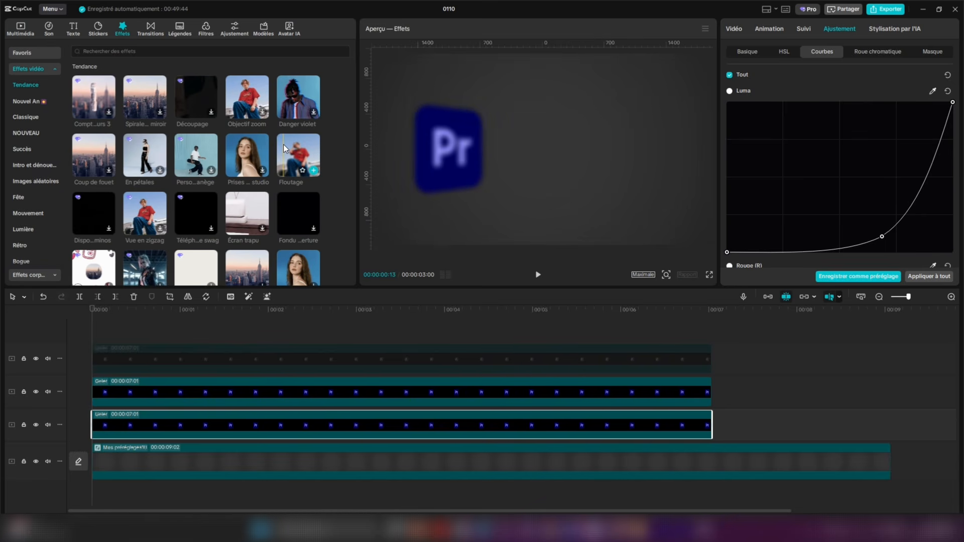
pyautogui.moveTo(283, 144); pyautogui.dragTo(261, 425)
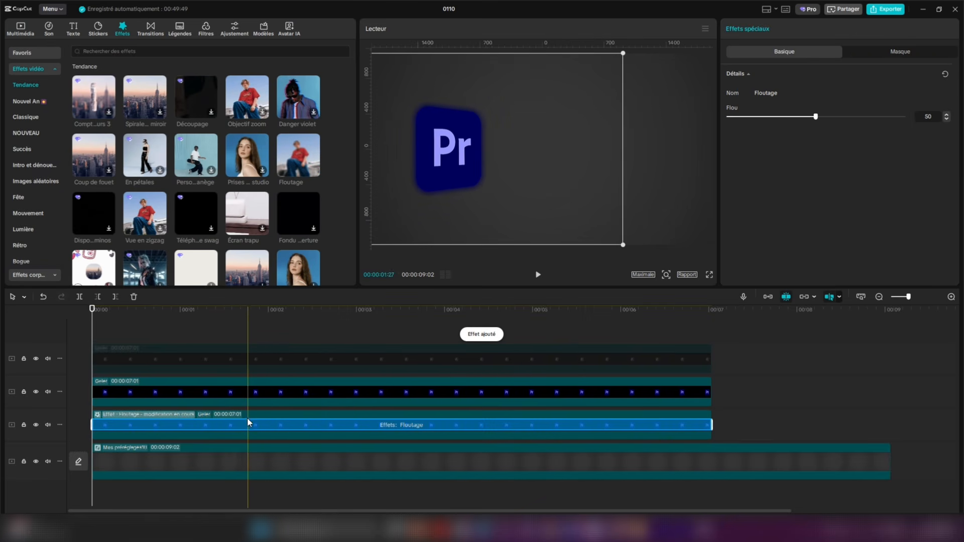
pyautogui.click(368, 335)
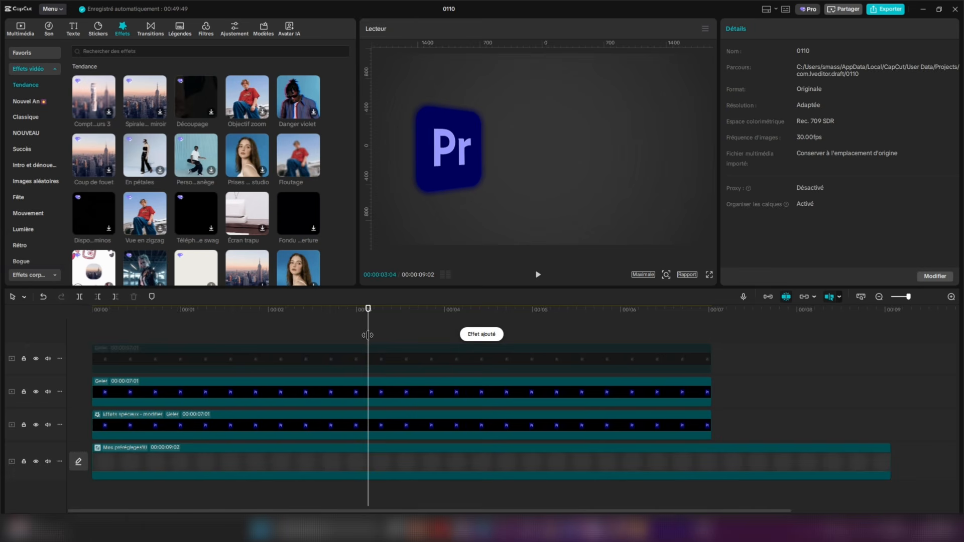
# - Place the Background 3 preset beneath the logo clips at the timeline start and delete the dark background clip
pyautogui.click(15, 30)
pyautogui.click(27, 98)
pyautogui.moveTo(170, 158); pyautogui.dragTo(142, 469)
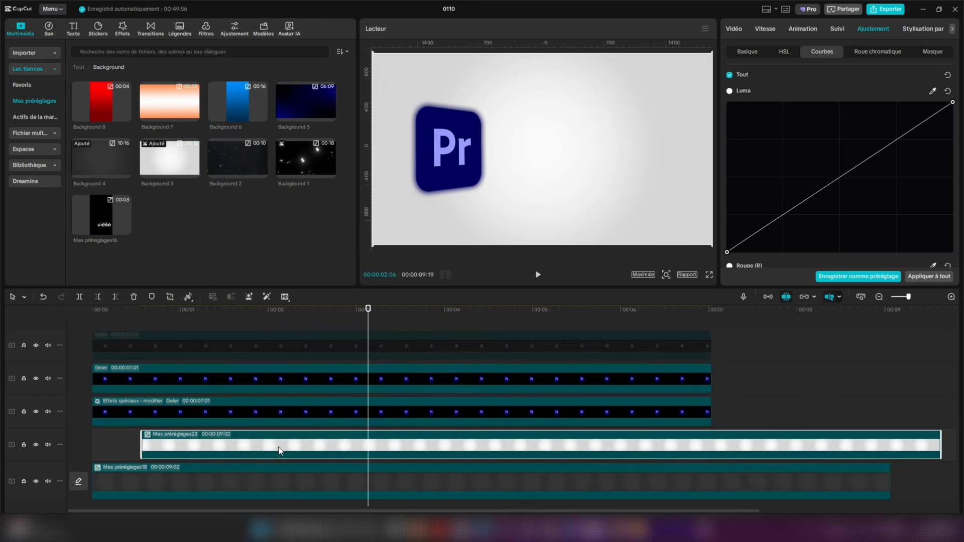
pyautogui.moveTo(281, 447); pyautogui.dragTo(233, 447)
pyautogui.click(167, 482)
pyautogui.press('Delete')
# - Trim the white background clip to end with the logo clips at 00:00:07:01 and check the frame in full screen
pyautogui.click(677, 442)
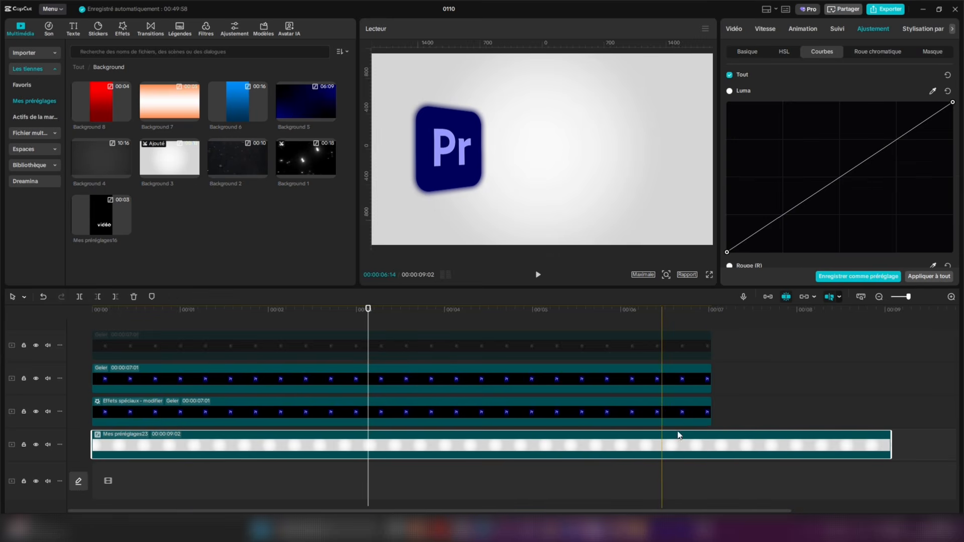
pyautogui.press('w')
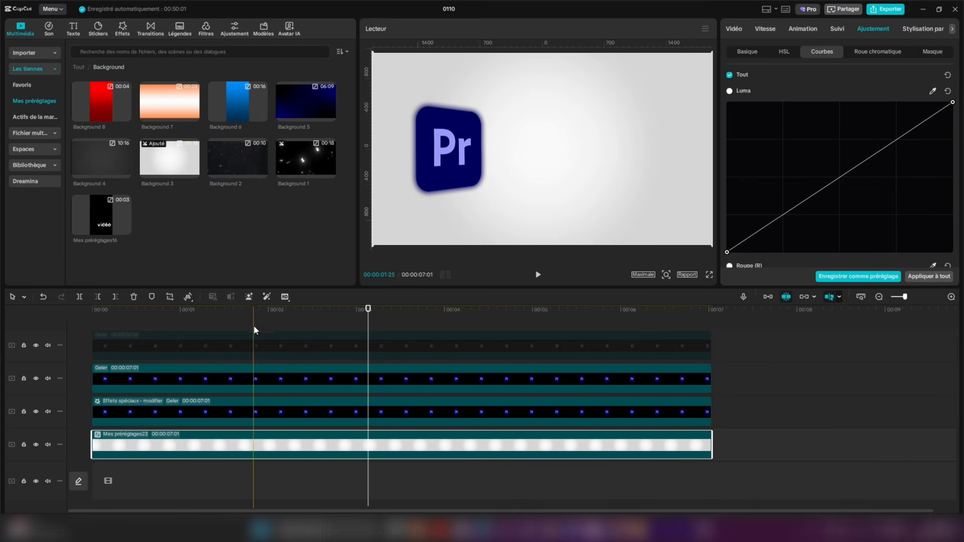
pyautogui.click(708, 274)
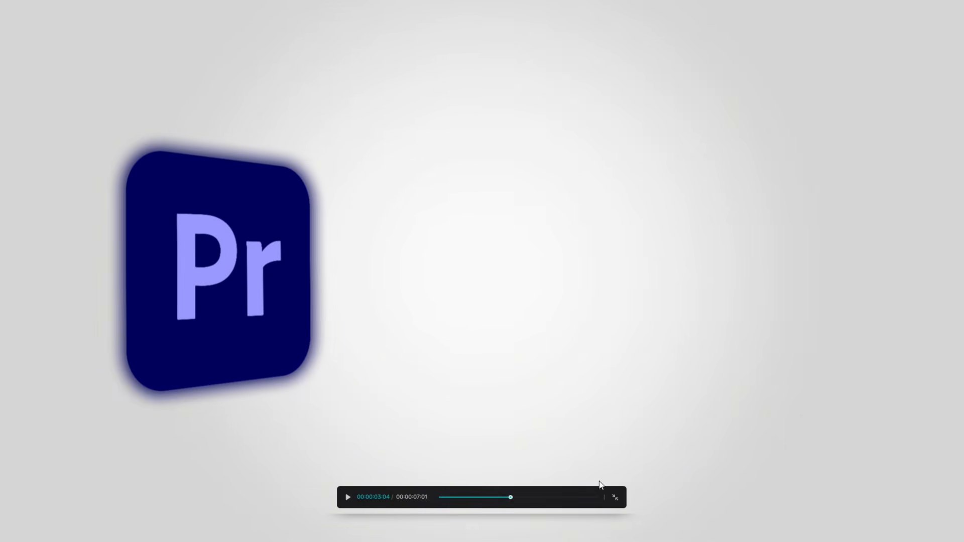
pyautogui.click(614, 497)
# - Re-enable the DaVinci Resolve clip and duplicate it onto its own track from the start of the timeline
pyautogui.click(202, 349)
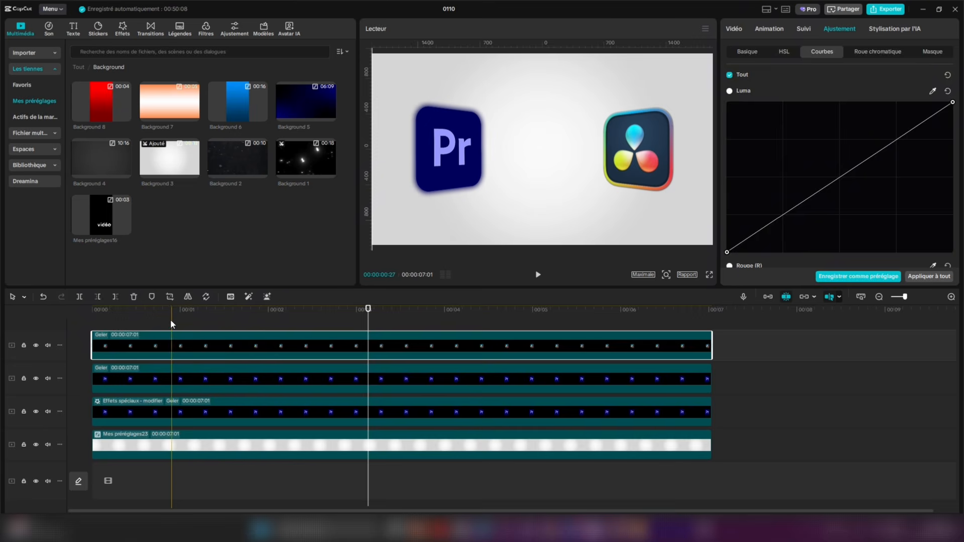
pyautogui.moveTo(171, 321); pyautogui.dragTo(13, 307)
pyautogui.click(103, 355)
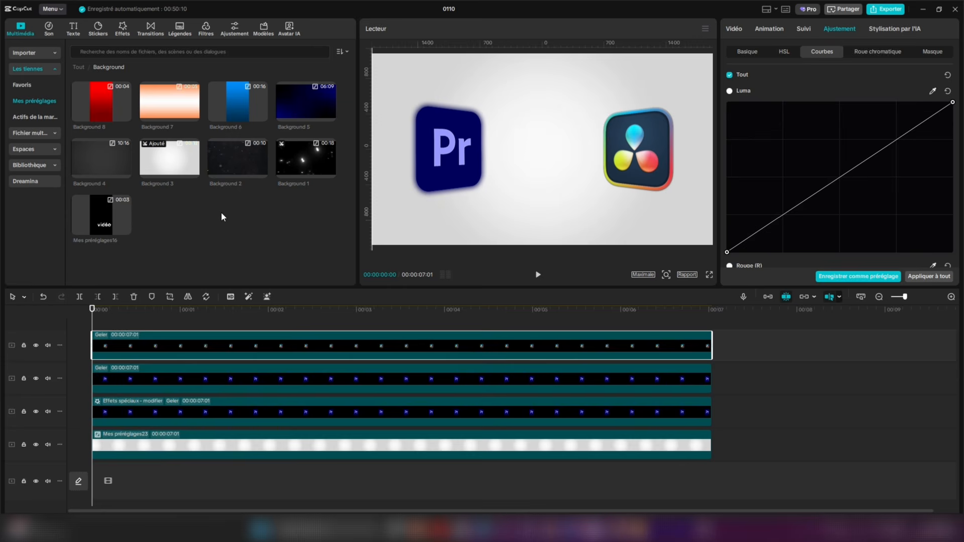
pyautogui.hotkey('ctrl', 'c')
pyautogui.hotkey('ctrl', 'v')
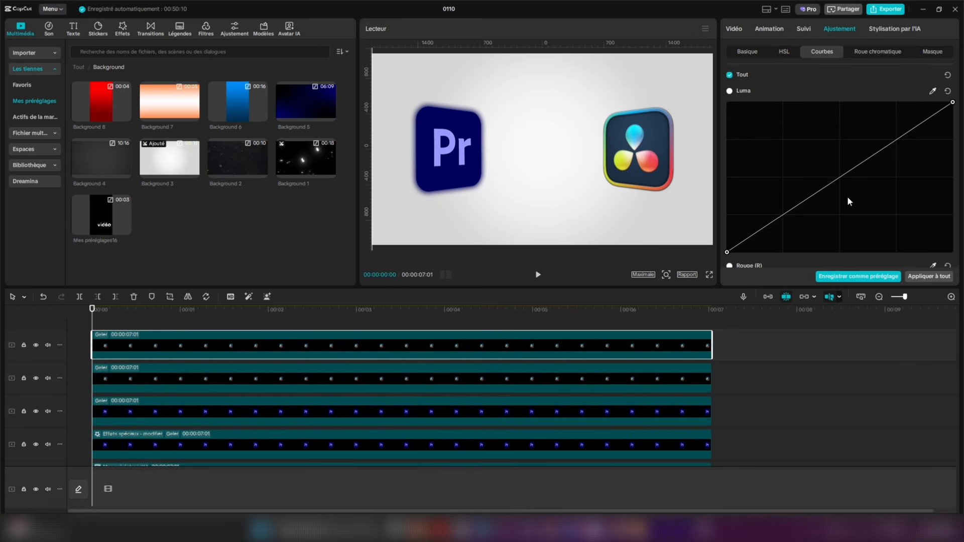
# - Set the scale of the DaVinci Resolve duplicate to 160%
pyautogui.click(746, 52)
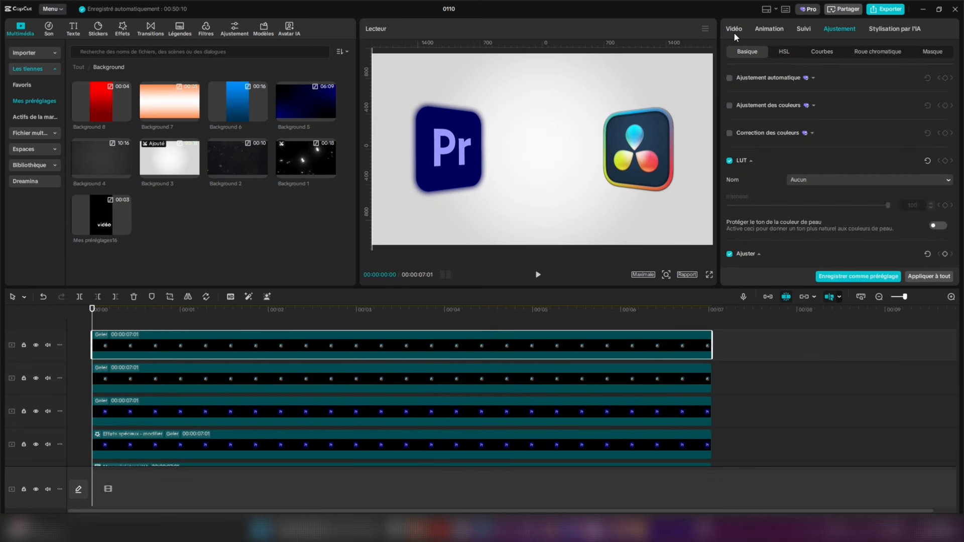
pyautogui.click(733, 31)
pyautogui.click(930, 101)
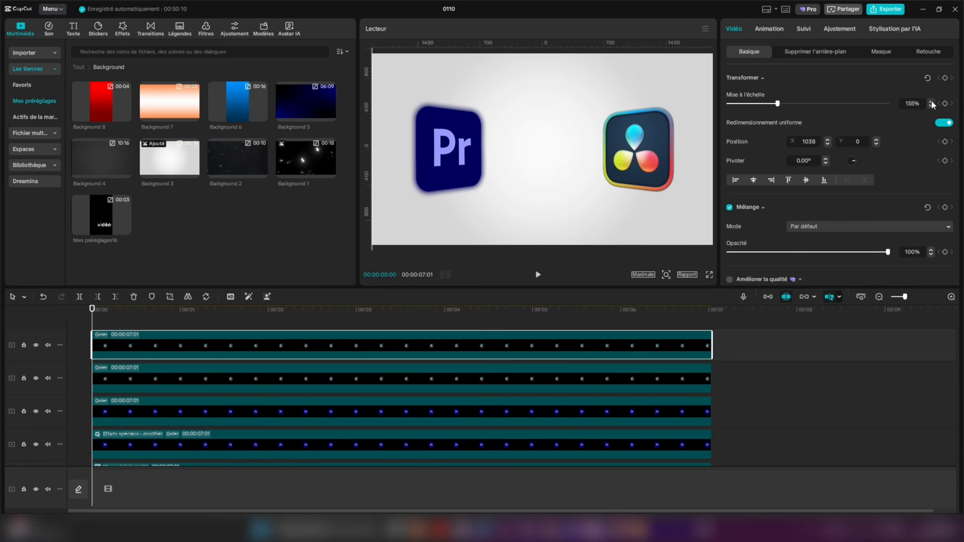
pyautogui.click(931, 101)
pyautogui.click(930, 101)
pyautogui.click(931, 101)
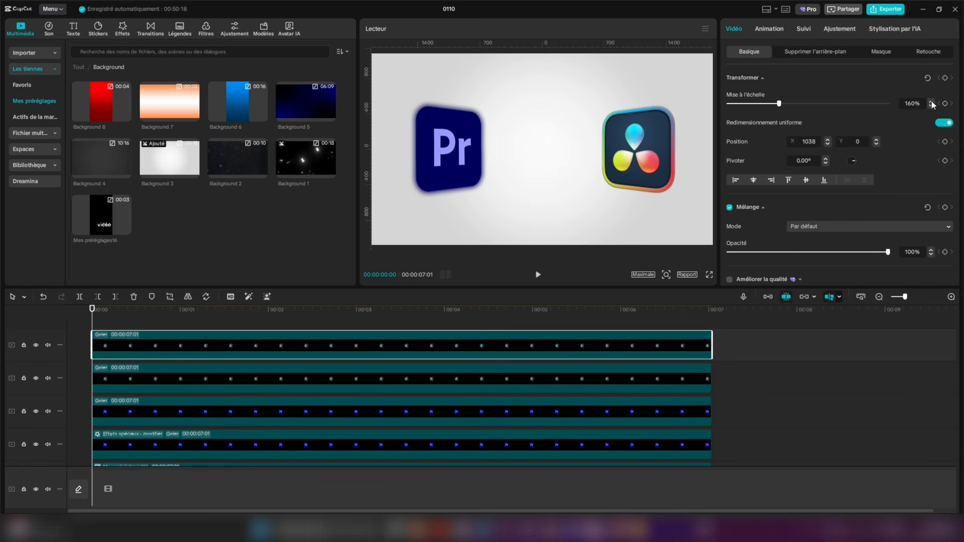
# - Darken the DaVinci Resolve duplicate by pulling its luma curve's midpoint to the bottom, and place it beneath the original
pyautogui.click(835, 29)
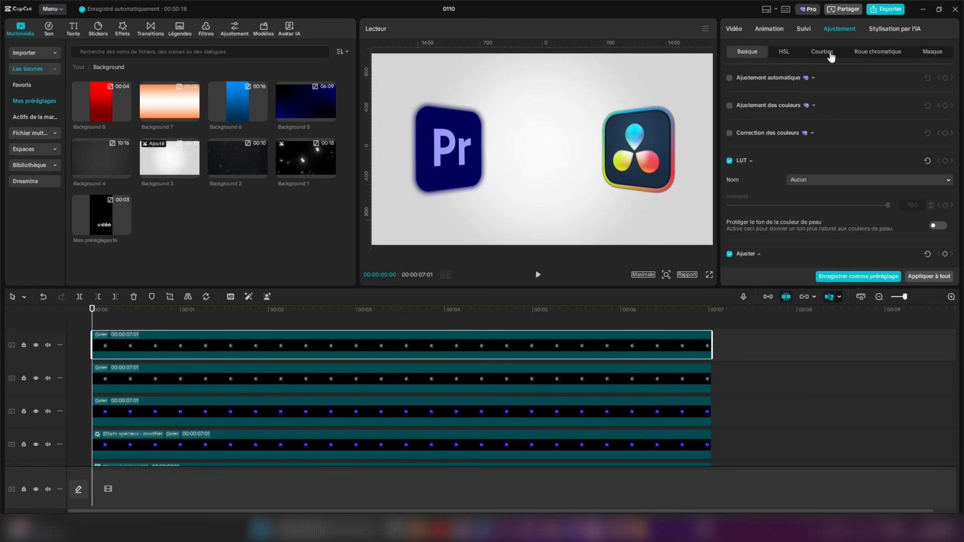
pyautogui.click(831, 54)
pyautogui.moveTo(850, 169); pyautogui.dragTo(917, 258)
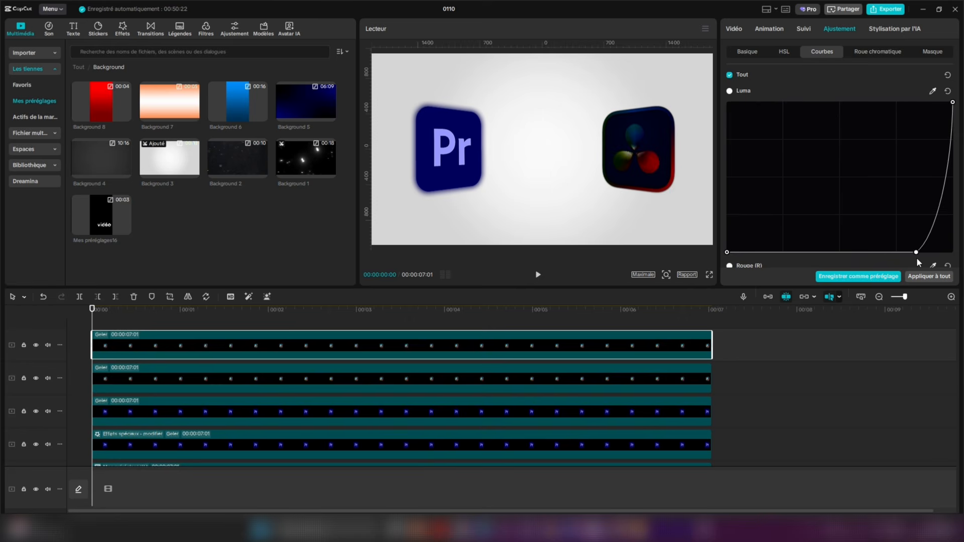
pyautogui.click(124, 377)
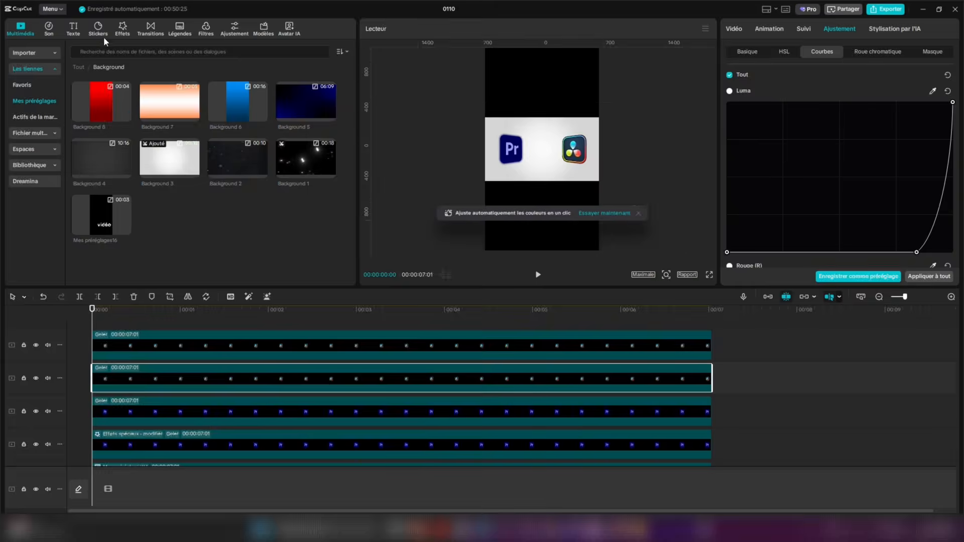
# - Apply the Floutage video effect to the lower DaVinci Resolve copy
pyautogui.click(124, 29)
pyautogui.moveTo(247, 100); pyautogui.dragTo(145, 385)
pyautogui.click(369, 330)
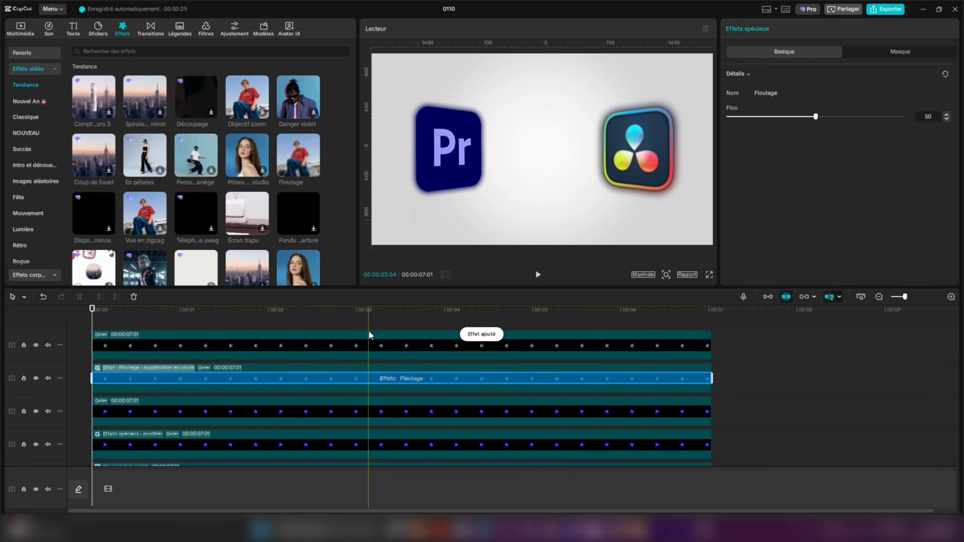
# - Place Capcut-Transparent.png on a new top track at the timeline start and extend it to 00:00:07:01
pyautogui.click(20, 29)
pyautogui.scroll(1, 107, 329)
pyautogui.moveTo(110, 329); pyautogui.dragTo(10, 321)
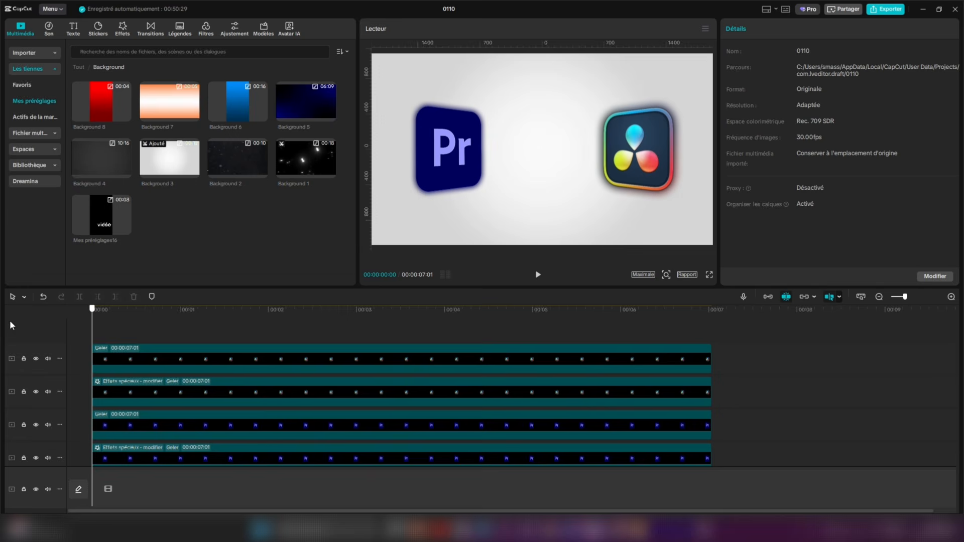
pyautogui.click(34, 53)
pyautogui.moveTo(169, 98); pyautogui.dragTo(100, 331)
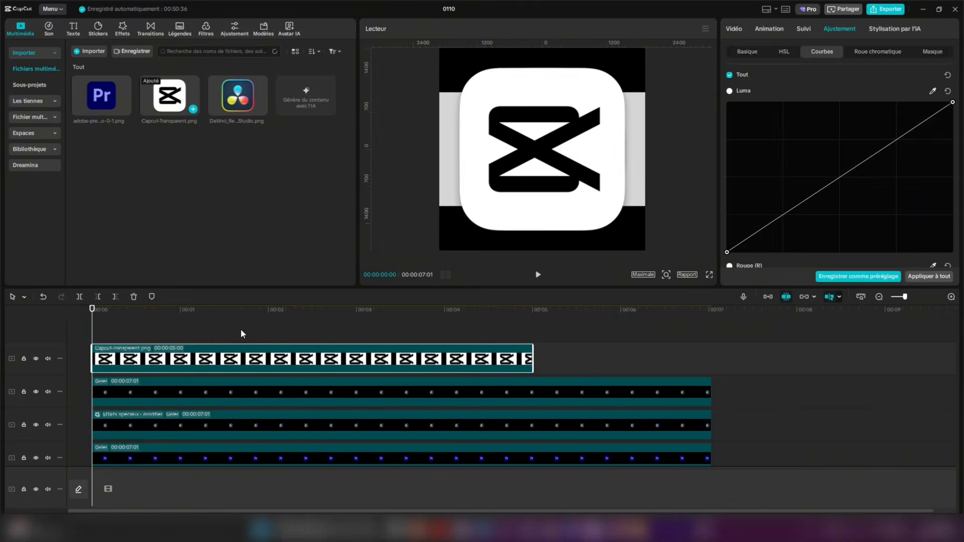
pyautogui.moveTo(532, 358); pyautogui.dragTo(711, 357)
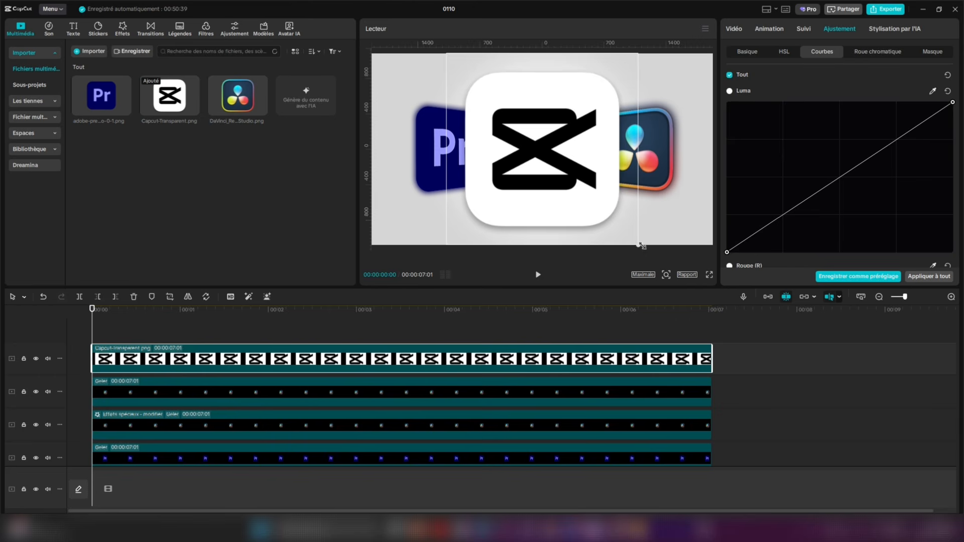
# - Scale the CapCut logo down to about 31% between the other two logos and duplicate its clip
pyautogui.moveTo(641, 245); pyautogui.dragTo(548, 156)
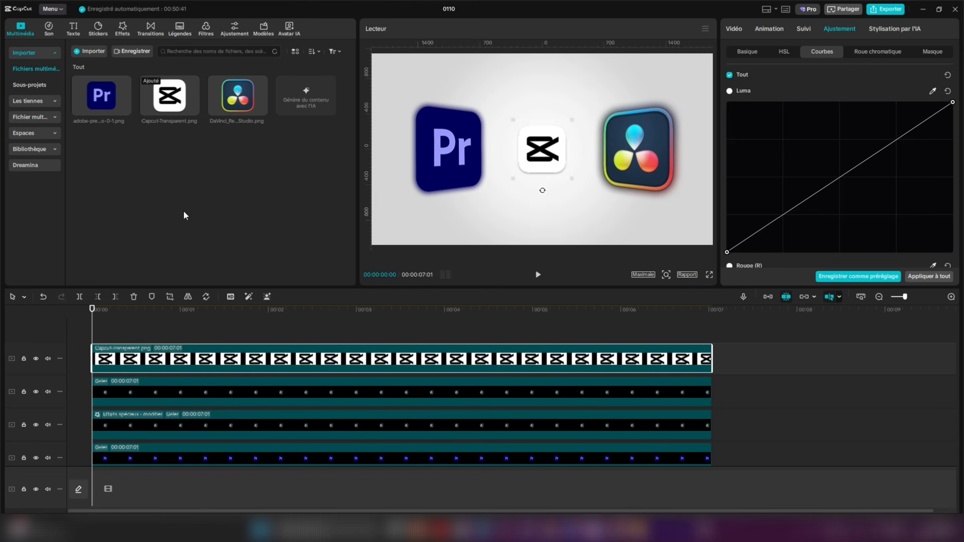
pyautogui.hotkey('ctrl', 'v')
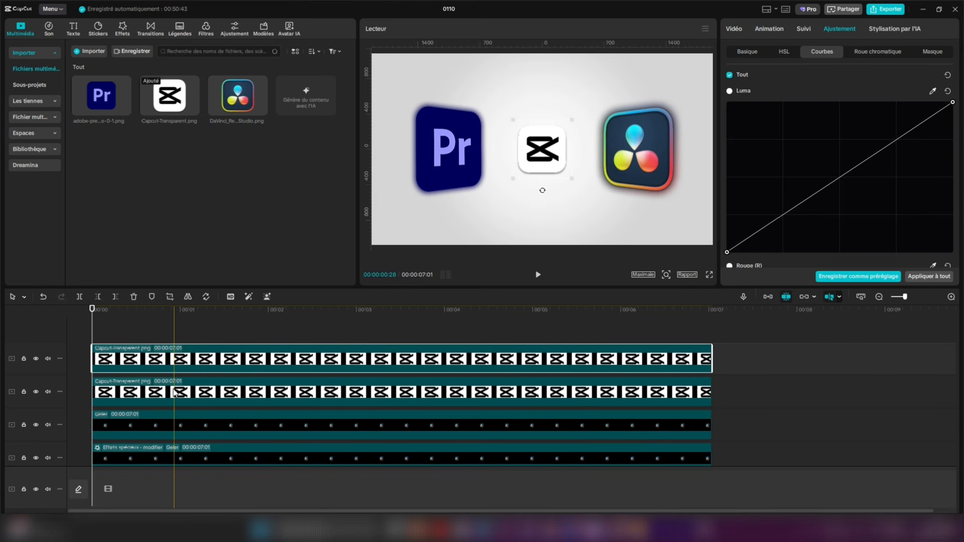
# - Set the scale of the lower CapCut logo copy to 33%
pyautogui.click(737, 53)
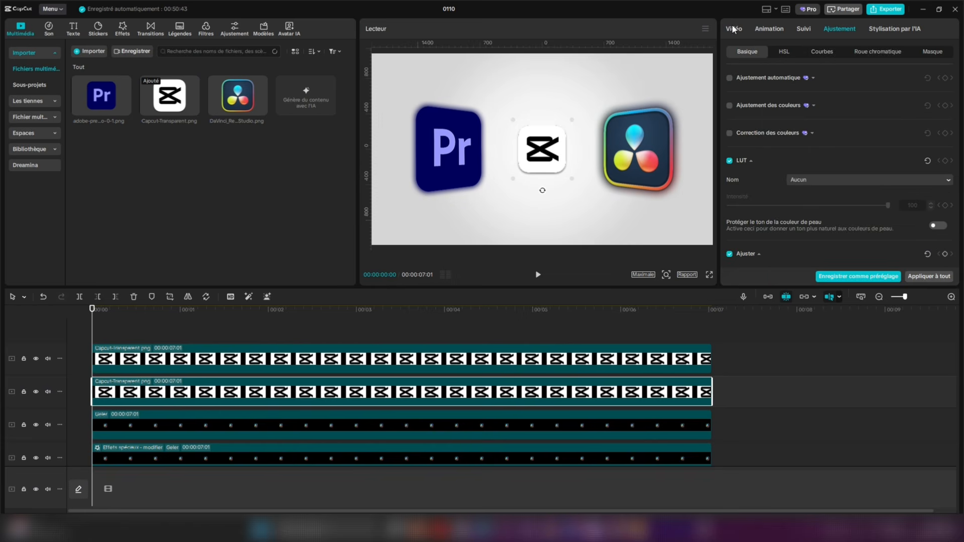
pyautogui.click(734, 26)
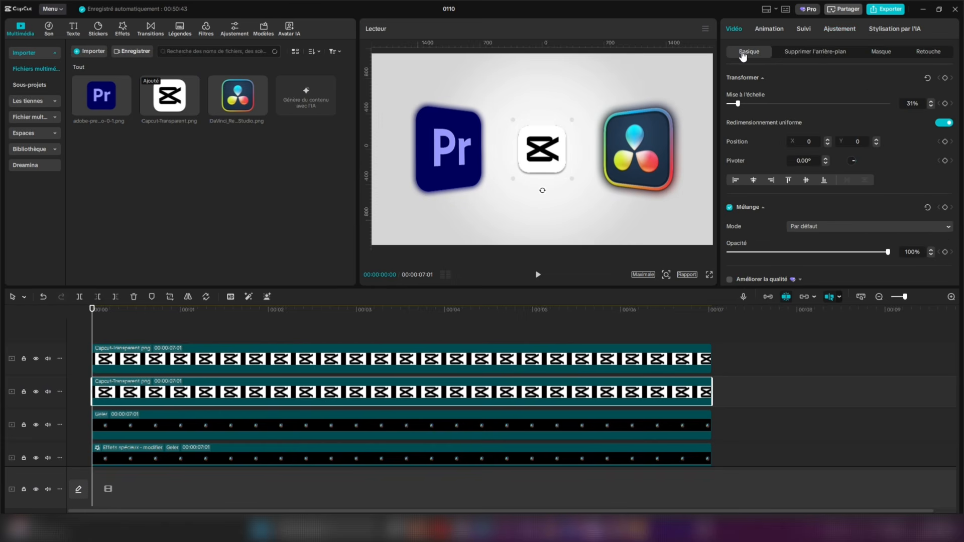
pyautogui.click(930, 102)
pyautogui.click(931, 101)
pyautogui.click(931, 102)
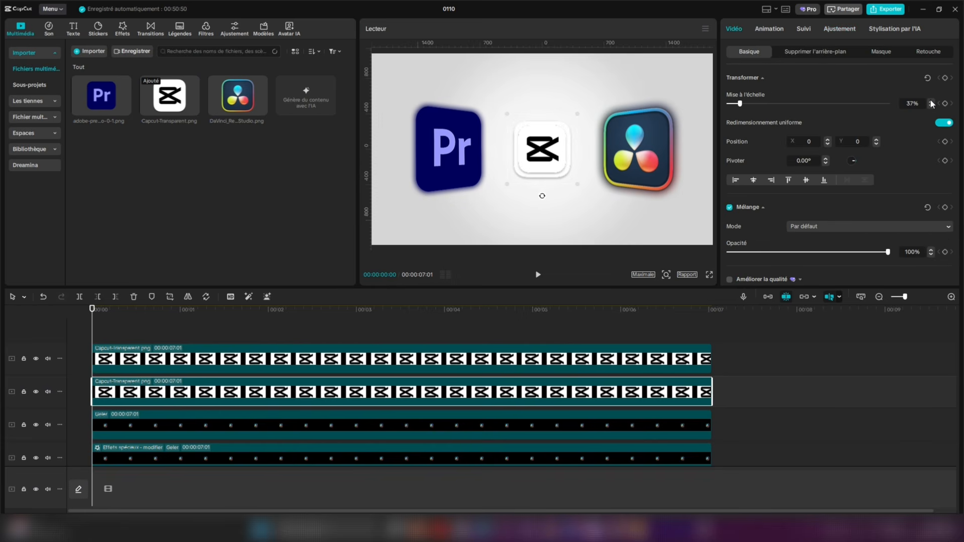
pyautogui.click(929, 104)
pyautogui.click(930, 105)
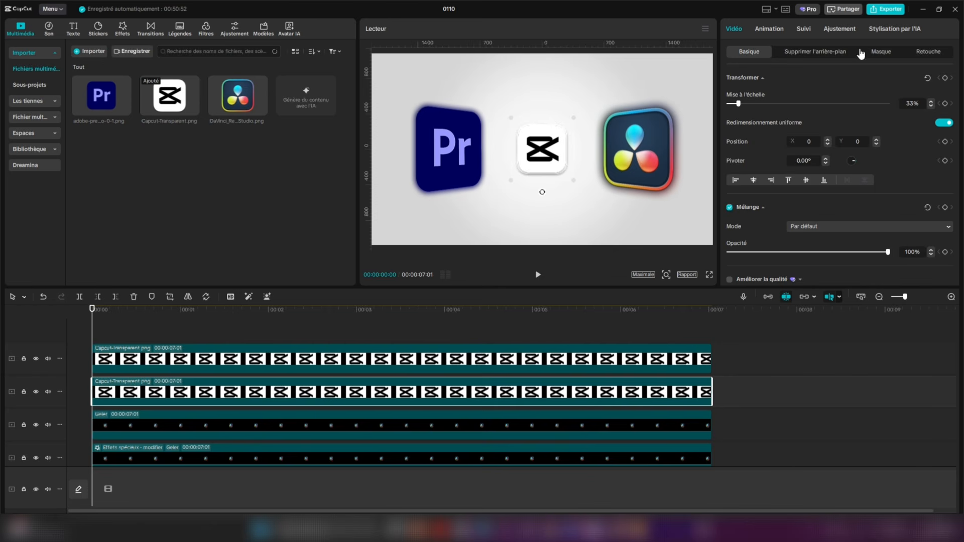
# - Darken the lower CapCut logo copy by pulling the midpoint of its luma curve toward the bottom
pyautogui.click(837, 28)
pyautogui.click(834, 53)
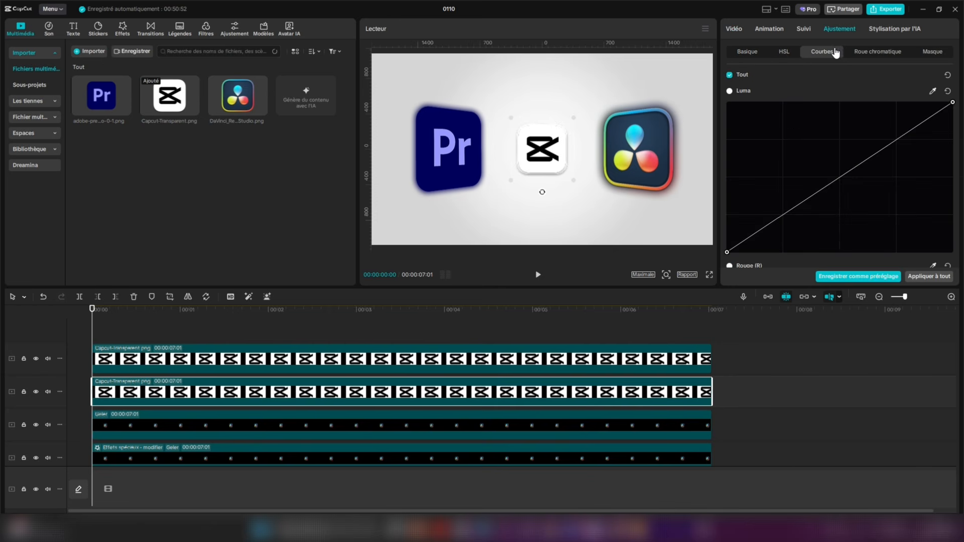
pyautogui.moveTo(851, 169); pyautogui.dragTo(901, 244)
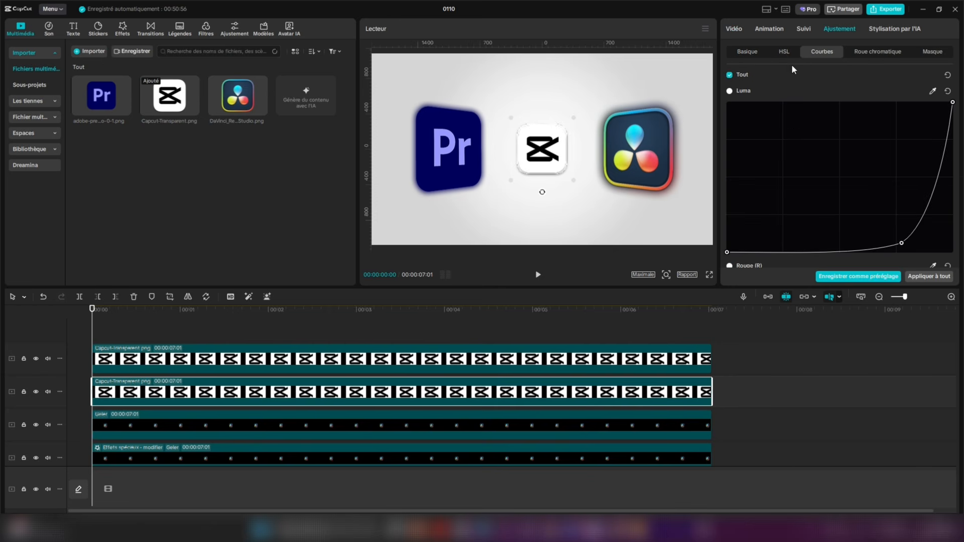
# - Enlarge the lower CapCut logo copy to a scale of about 35%
pyautogui.click(735, 30)
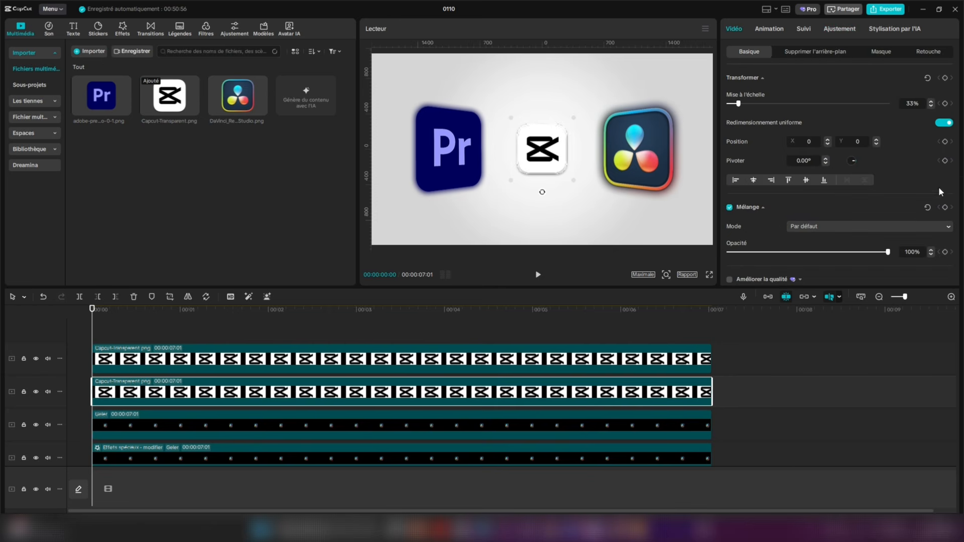
pyautogui.click(931, 102)
pyautogui.click(931, 102)
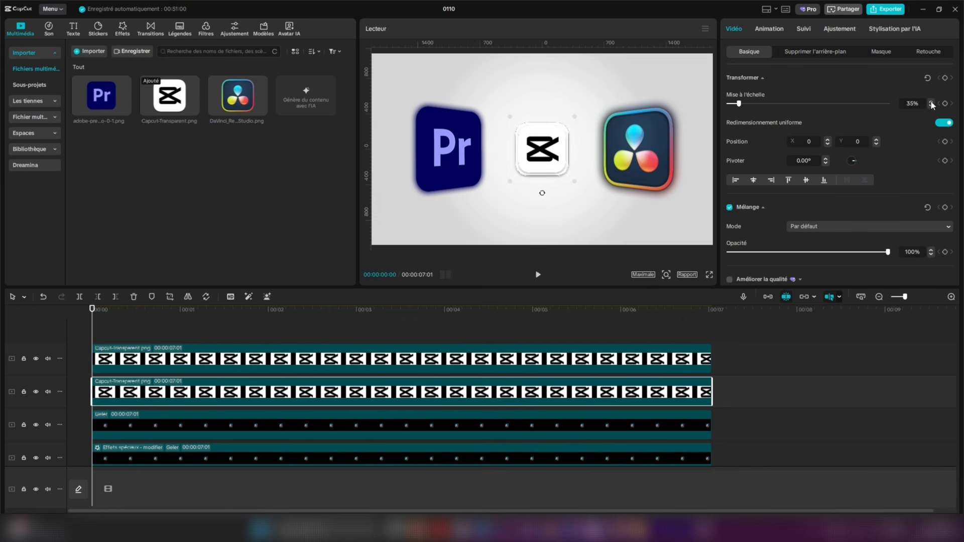
pyautogui.click(931, 102)
pyautogui.click(931, 102)
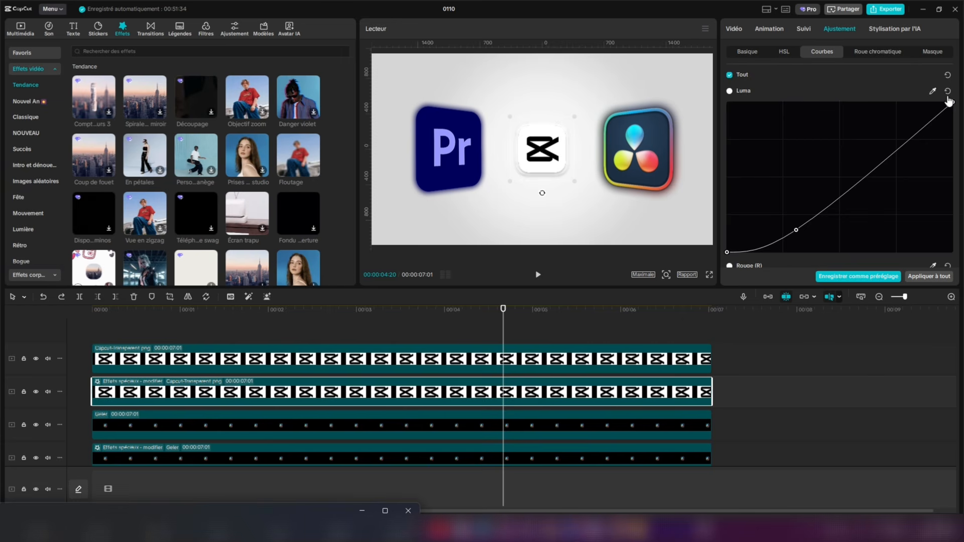
# - Lower the highlight endpoint of the lower CapCut copy's luma curve by about a quarter and view the frame in full screen
pyautogui.moveTo(948, 101); pyautogui.dragTo(954, 142)
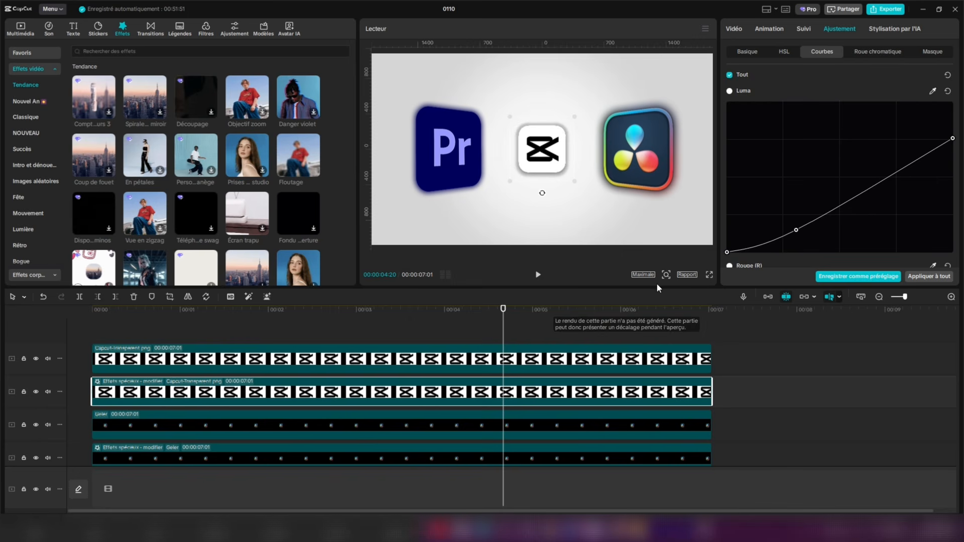
pyautogui.click(709, 277)
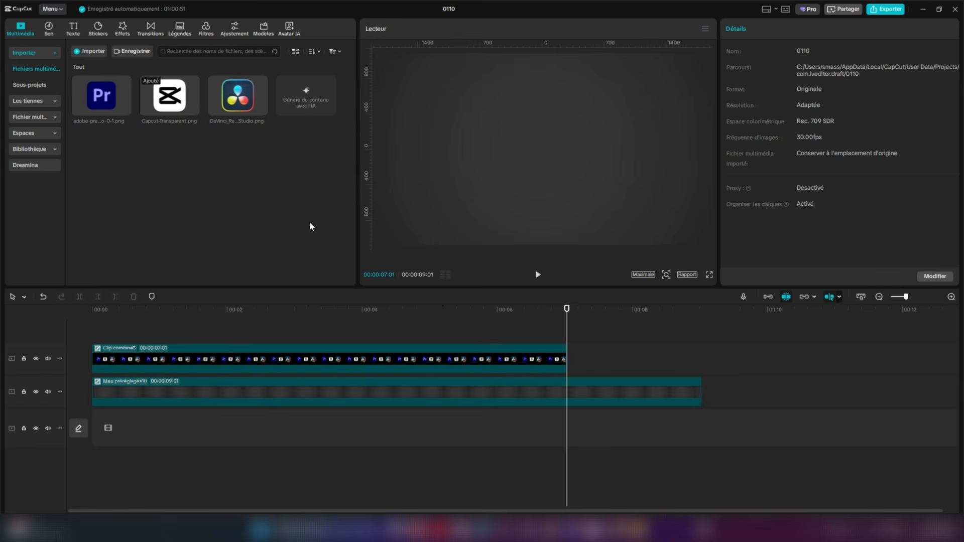
# - Place the Premiere Pro logo image on a new top track starting where the combined clip ends, at 00:00:07:01
pyautogui.moveTo(101, 95); pyautogui.dragTo(567, 343)
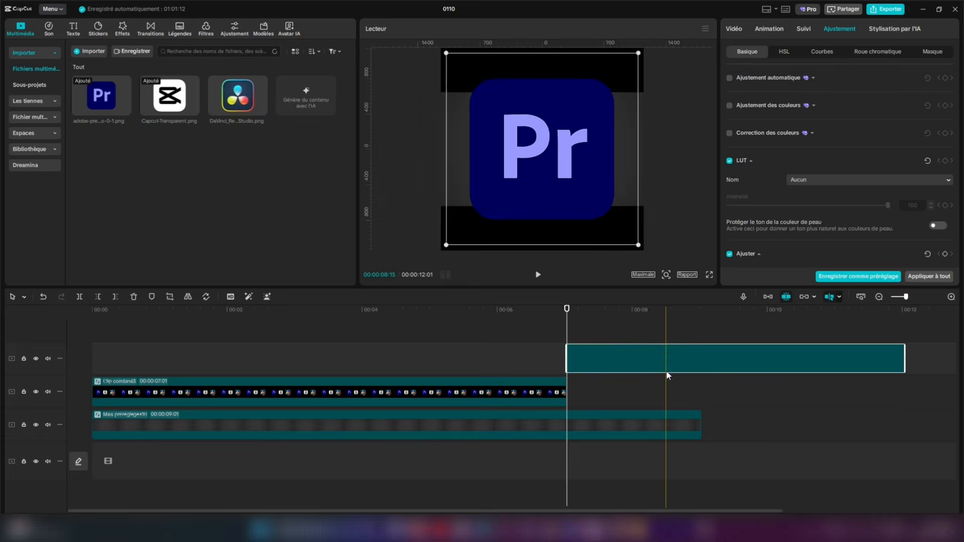
# - Trim the Premiere Pro logo clip to 2 seconds, ending level with the background clip, and shrink the logo to a scale of about 42%
pyautogui.moveTo(700, 389); pyautogui.dragTo(700, 388)
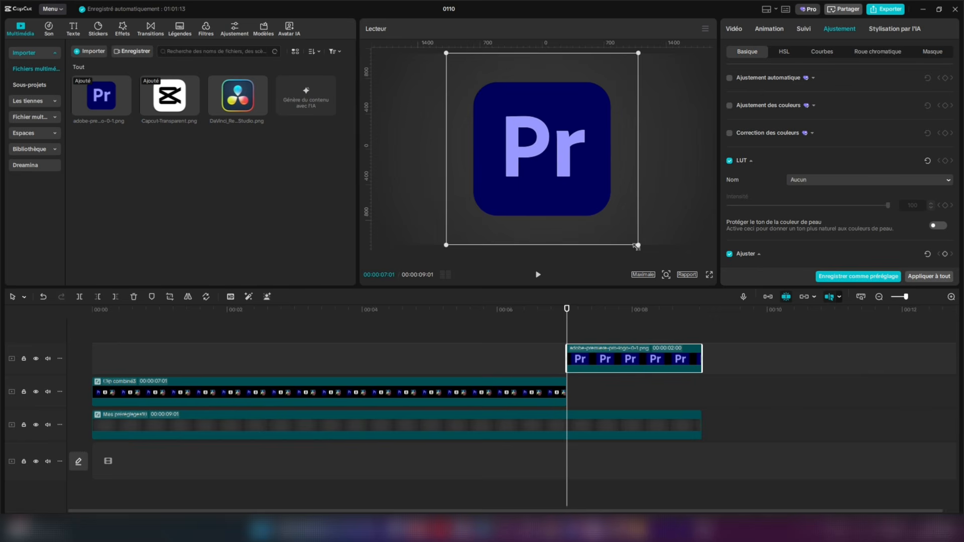
pyautogui.moveTo(636, 246); pyautogui.dragTo(582, 190)
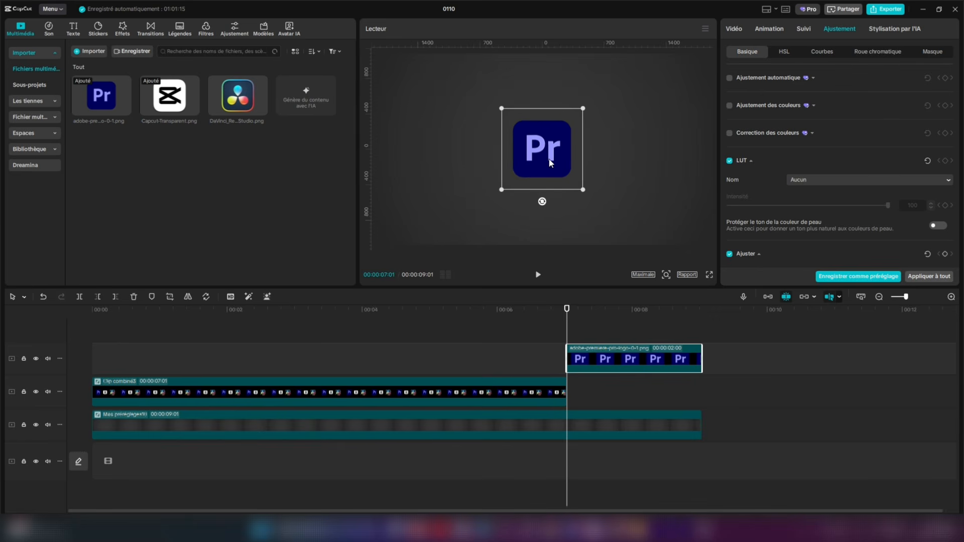
# - Duplicate the Premiere Pro logo clip at the same start time and set the lower copy's scale to 46%
pyautogui.hotkey('ctrl', 'c')
pyautogui.hotkey('ctrl', 'v')
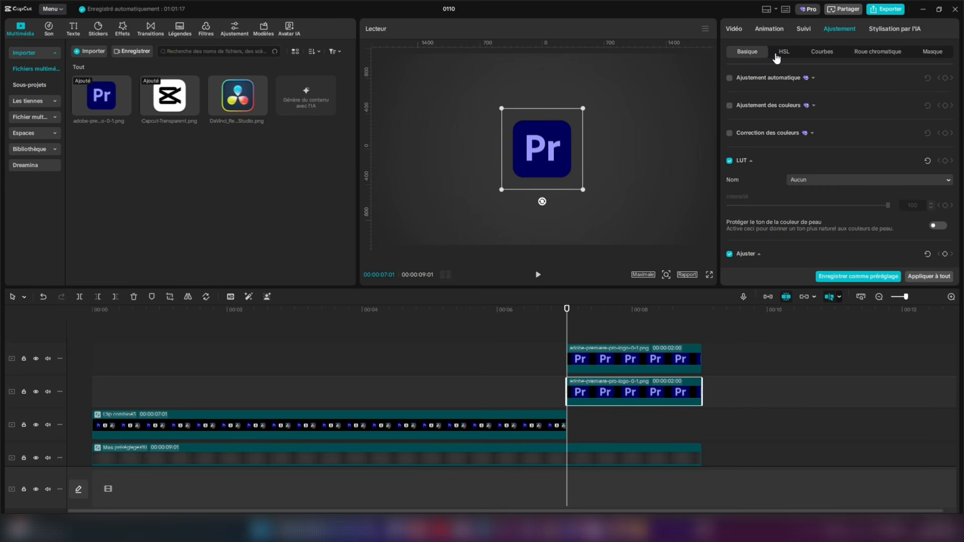
pyautogui.click(736, 32)
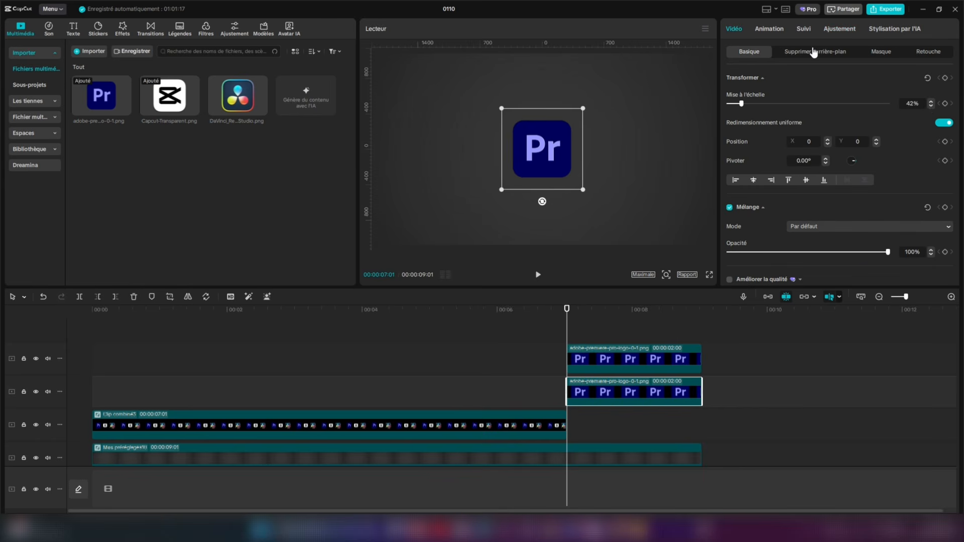
pyautogui.click(931, 103)
pyautogui.click(931, 103)
pyautogui.click(931, 103)
pyautogui.click(931, 103)
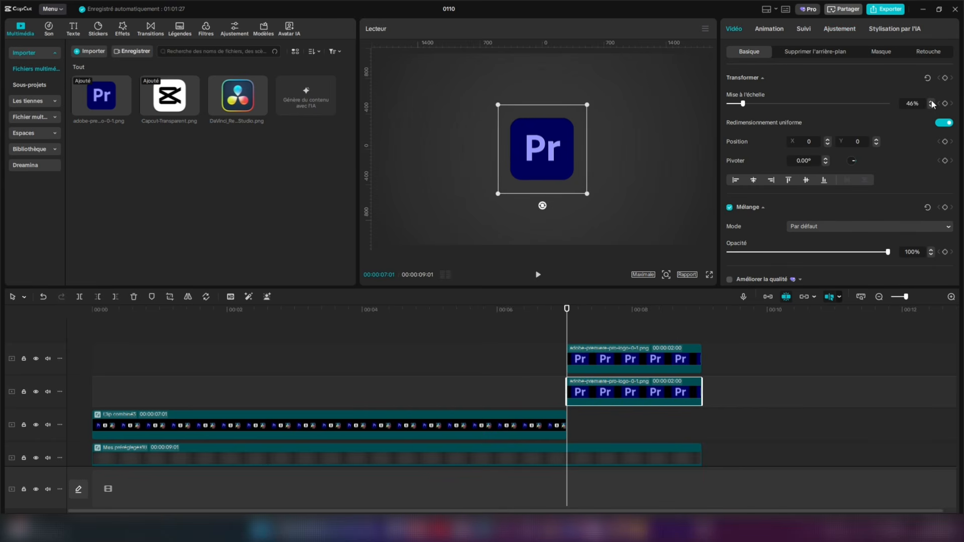
# - Raise the shadow endpoint of the lower Premiere Pro copy's luma curve to a bit under half the graph's height
pyautogui.click(841, 29)
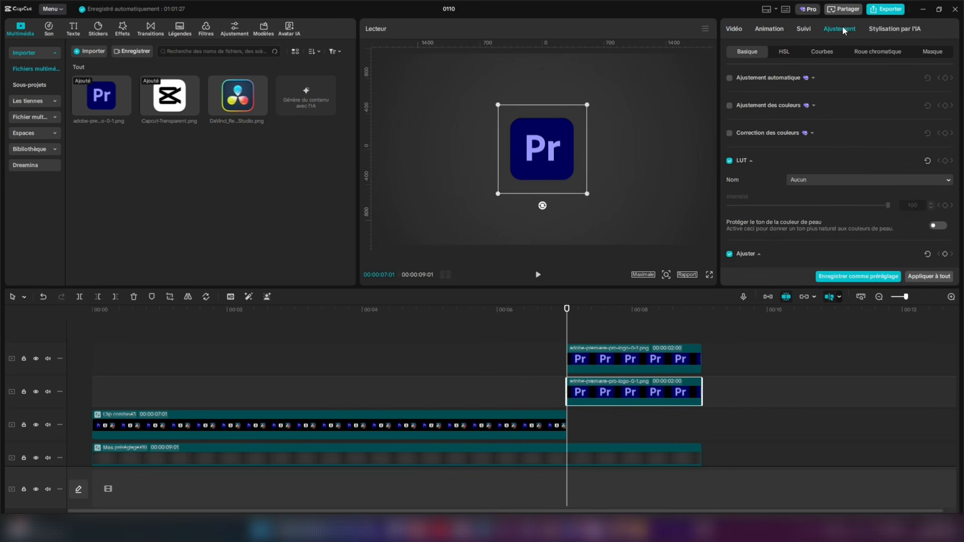
pyautogui.click(837, 53)
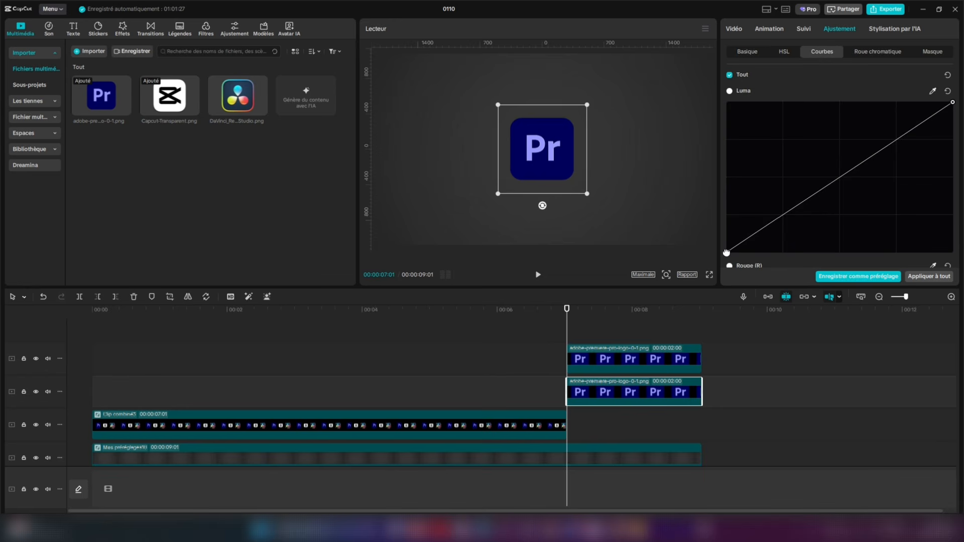
pyautogui.moveTo(724, 251); pyautogui.dragTo(697, 187)
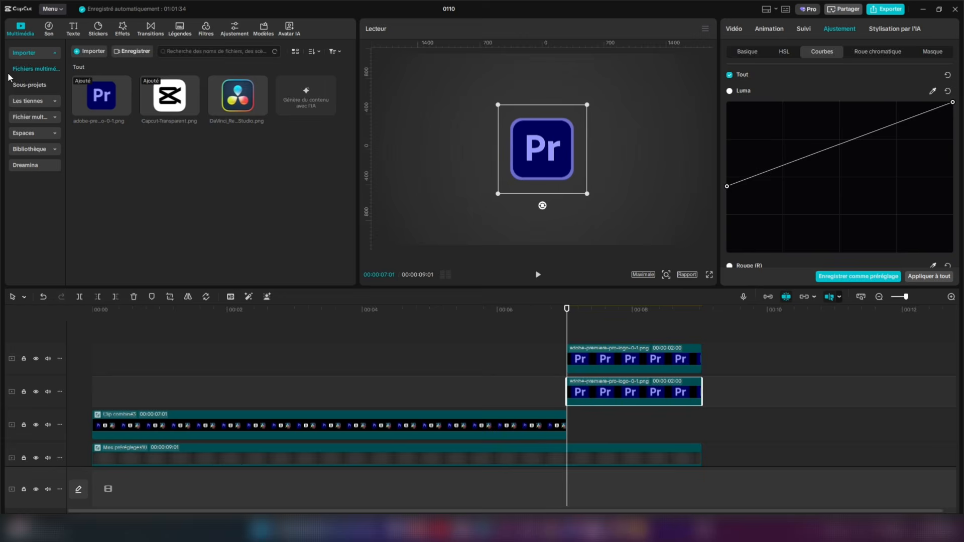
# - Apply the Floutage video effect to the lower Premiere Pro logo copy and check the frame in full screen
pyautogui.click(121, 31)
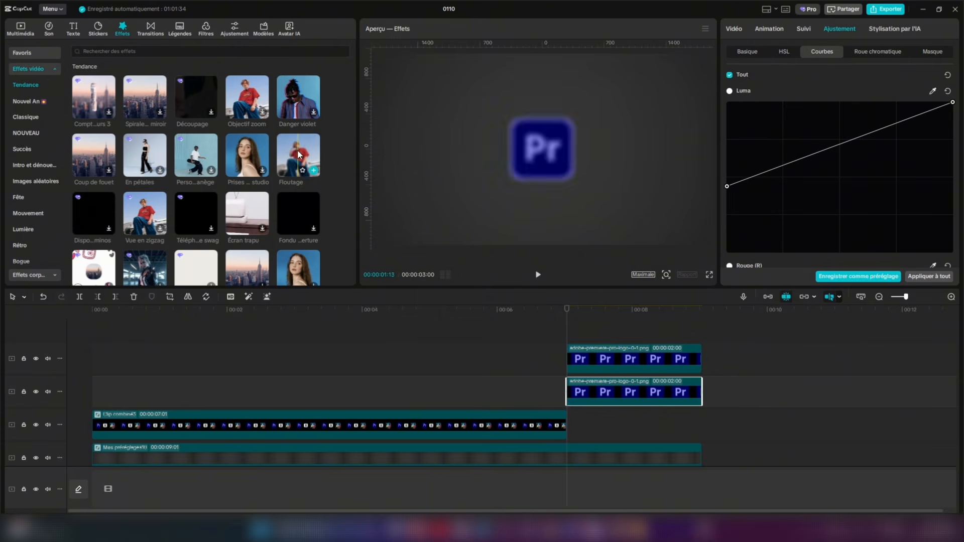
pyautogui.moveTo(298, 155); pyautogui.dragTo(617, 396)
pyautogui.click(602, 422)
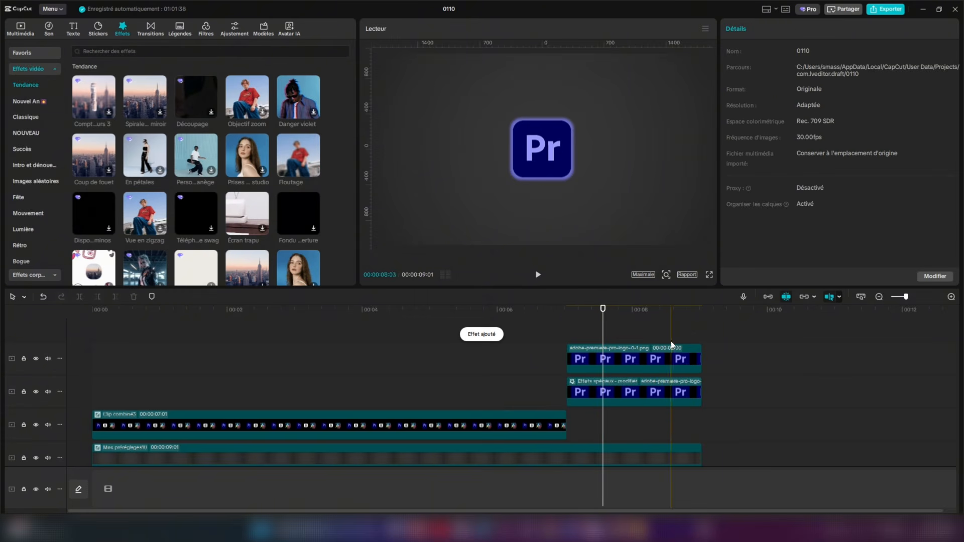
pyautogui.click(708, 275)
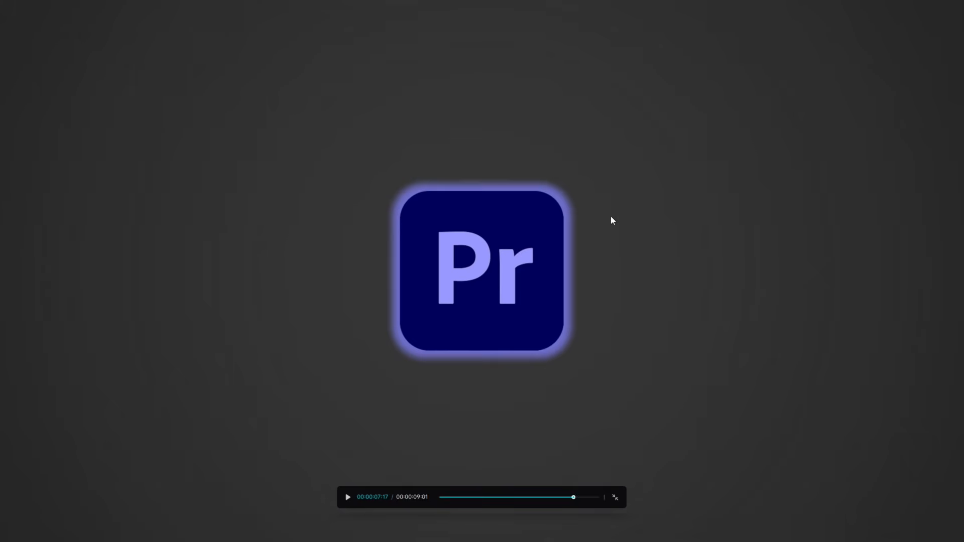
pyautogui.click(615, 497)
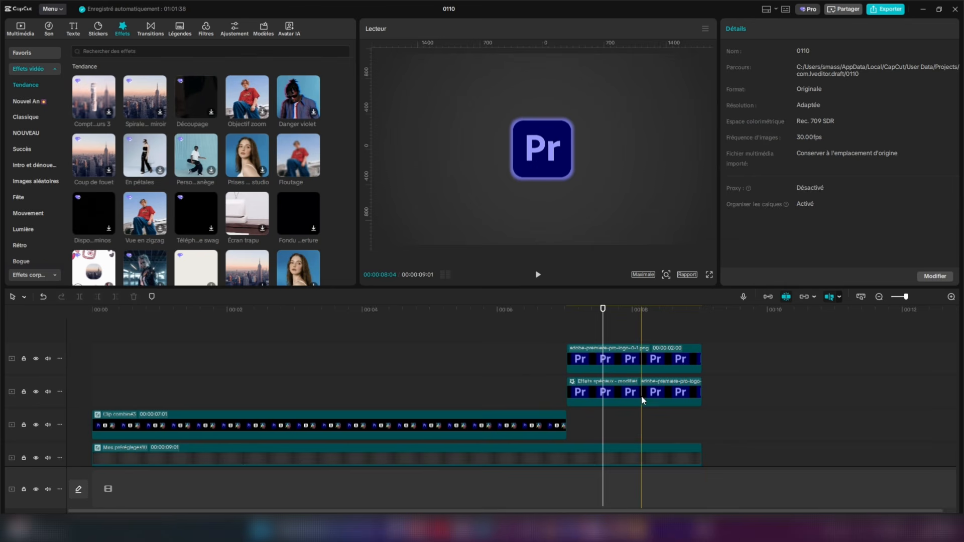
pyautogui.click(640, 391)
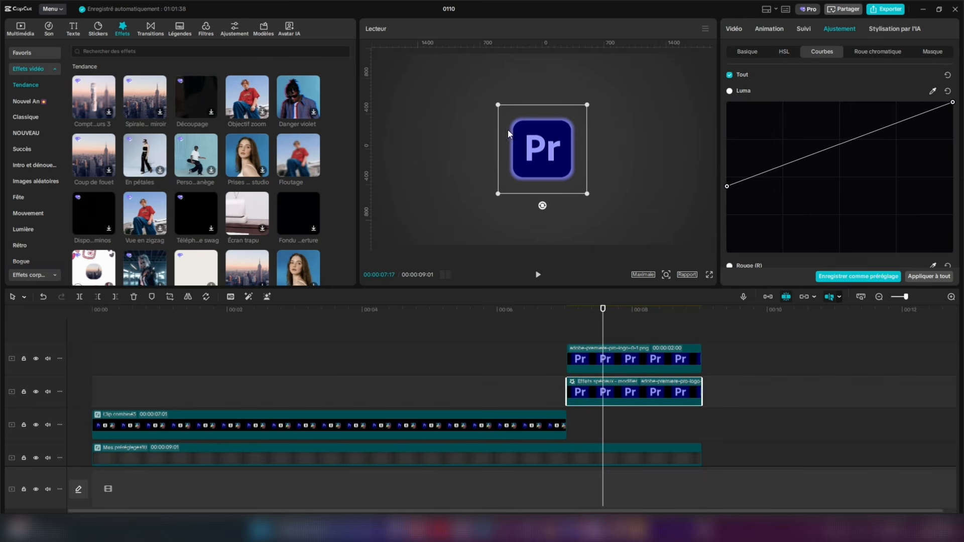
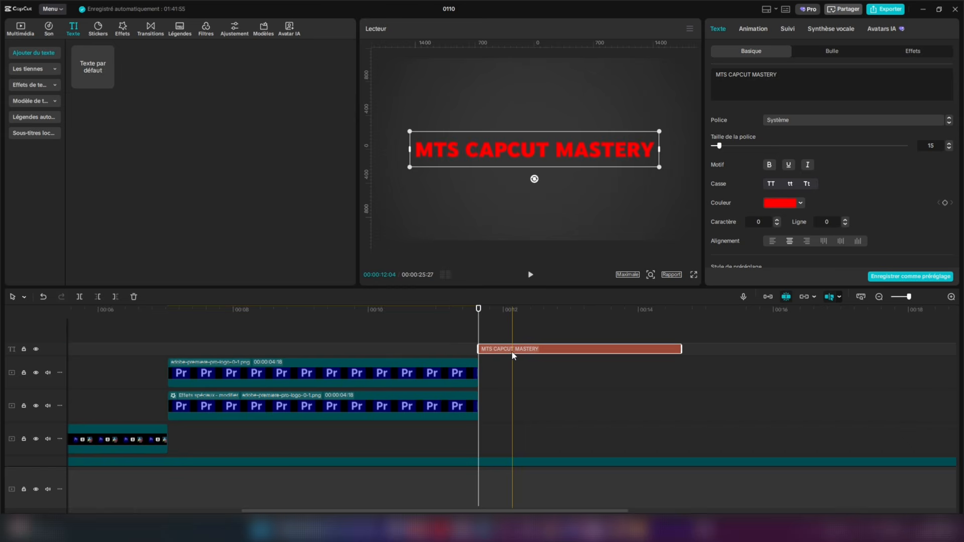
# - Paste a copy of the red MTS CAPCUT MASTERY title, set its font to YouTube Sans Black and align it exactly over the original
pyautogui.hotkey('ctrl', 'v')
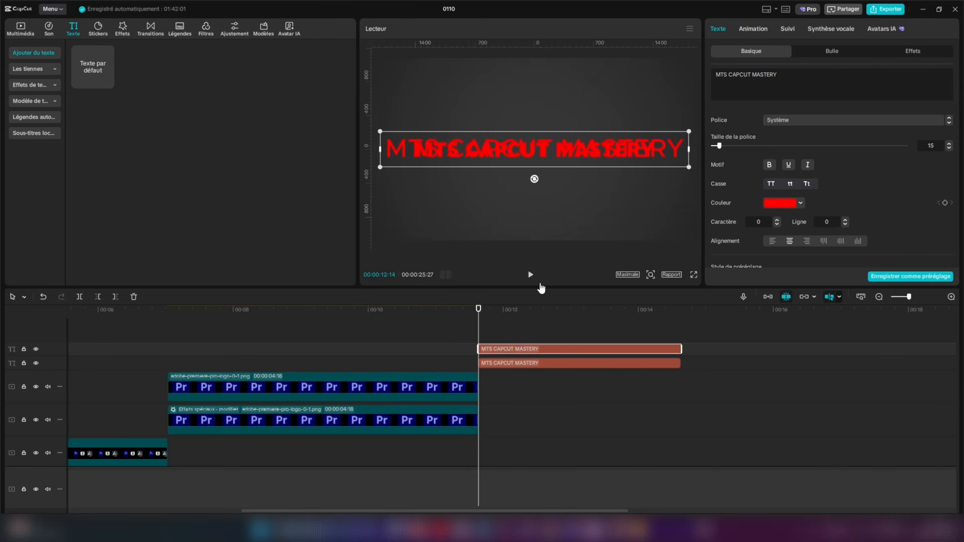
pyautogui.moveTo(673, 158); pyautogui.dragTo(668, 183)
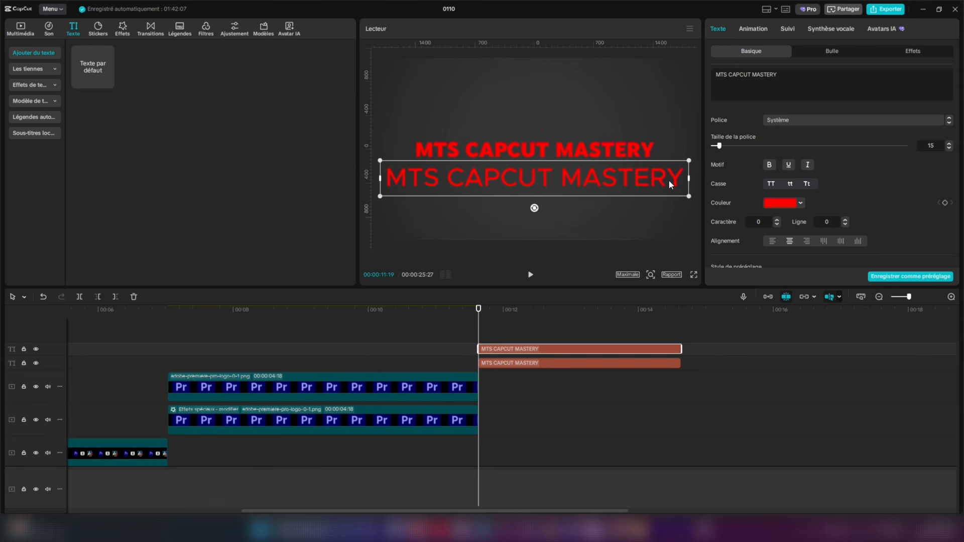
pyautogui.click(792, 118)
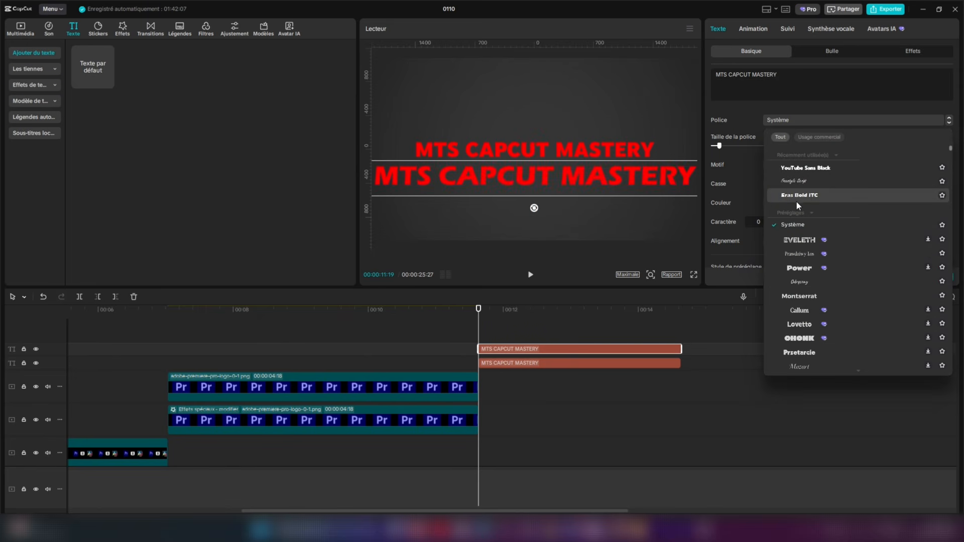
pyautogui.click(798, 167)
pyautogui.moveTo(571, 182); pyautogui.dragTo(569, 155)
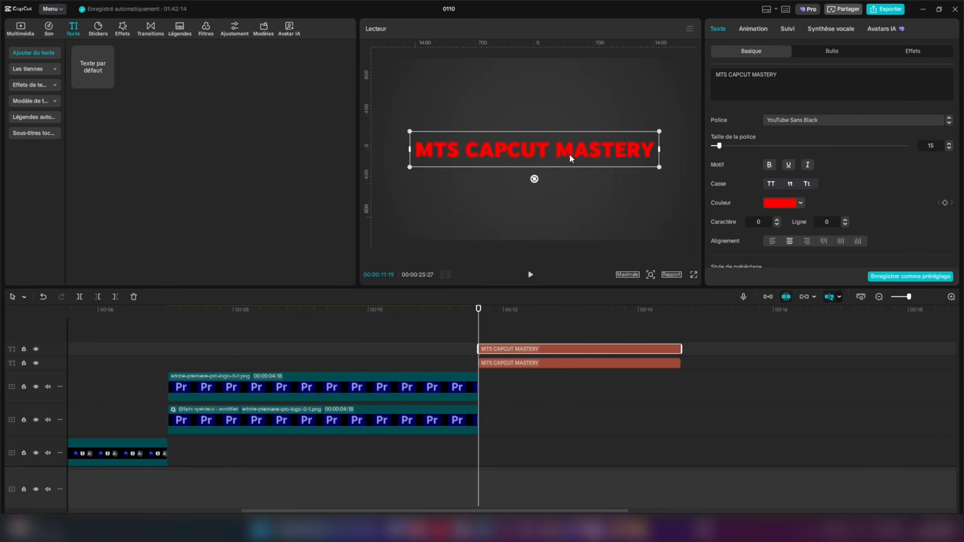
# - Turn the upper title copy into a combined clip and raise its luma curve's shadow endpoint almost to the top of the graph
pyautogui.rightClick(547, 347)
pyautogui.click(596, 405)
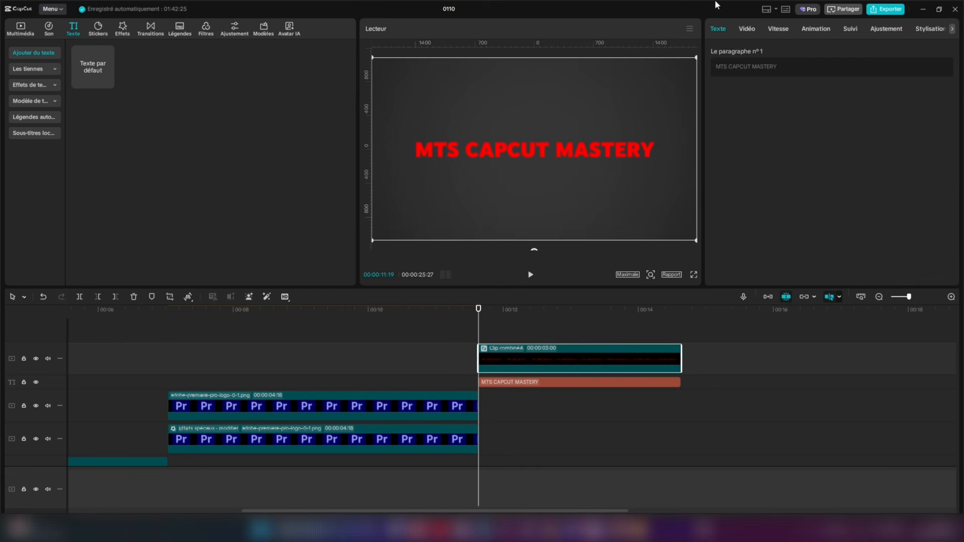
pyautogui.click(878, 31)
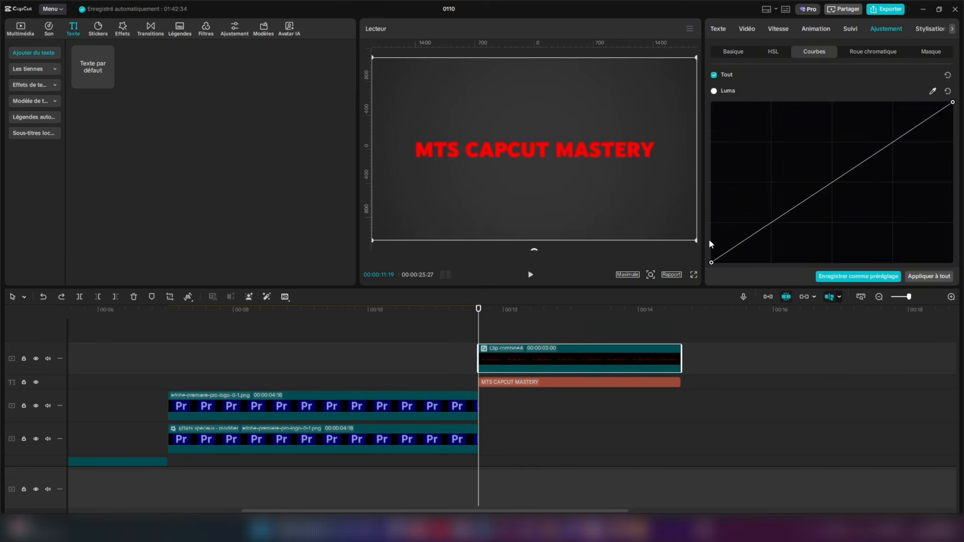
pyautogui.moveTo(711, 263); pyautogui.dragTo(687, 113)
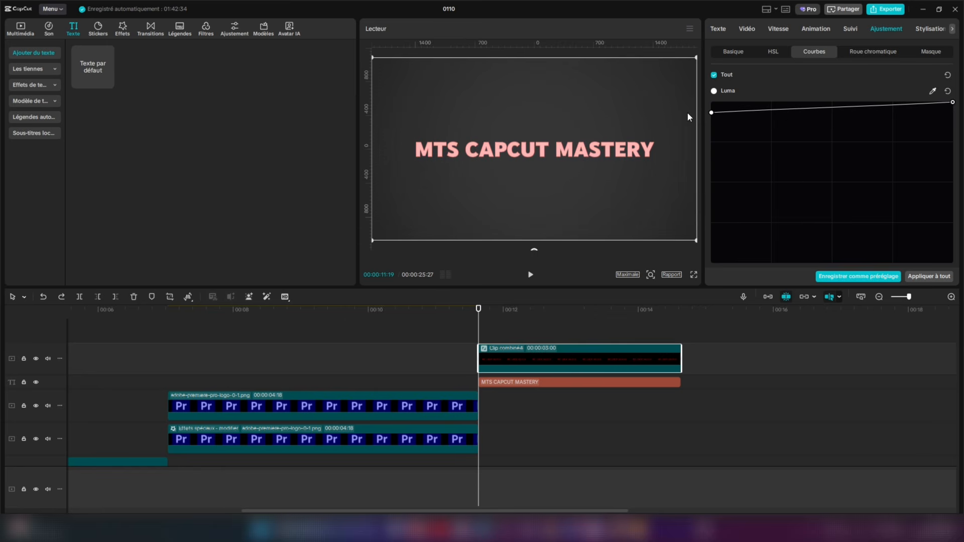
# - Add a Pellicule mask to the combined title clip
pyautogui.click(745, 30)
pyautogui.click(874, 52)
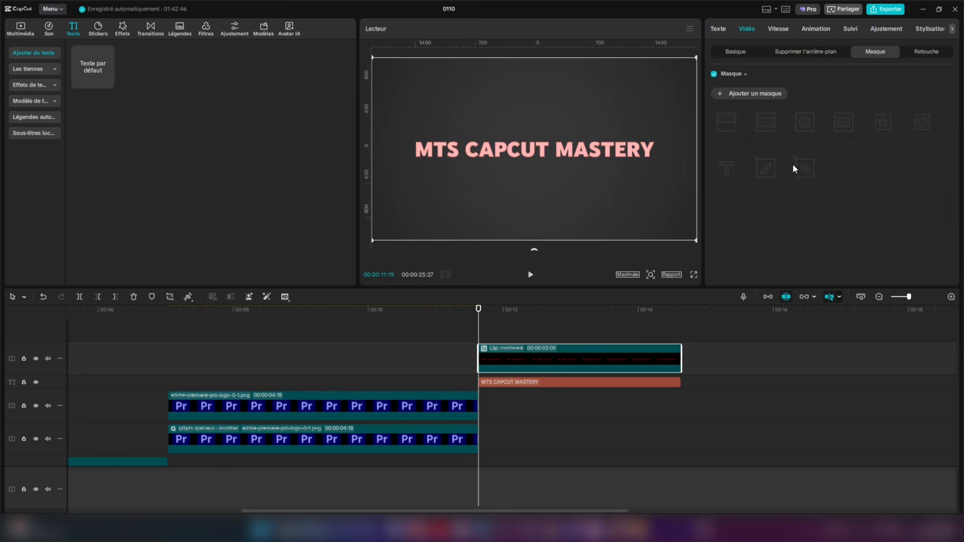
pyautogui.click(745, 97)
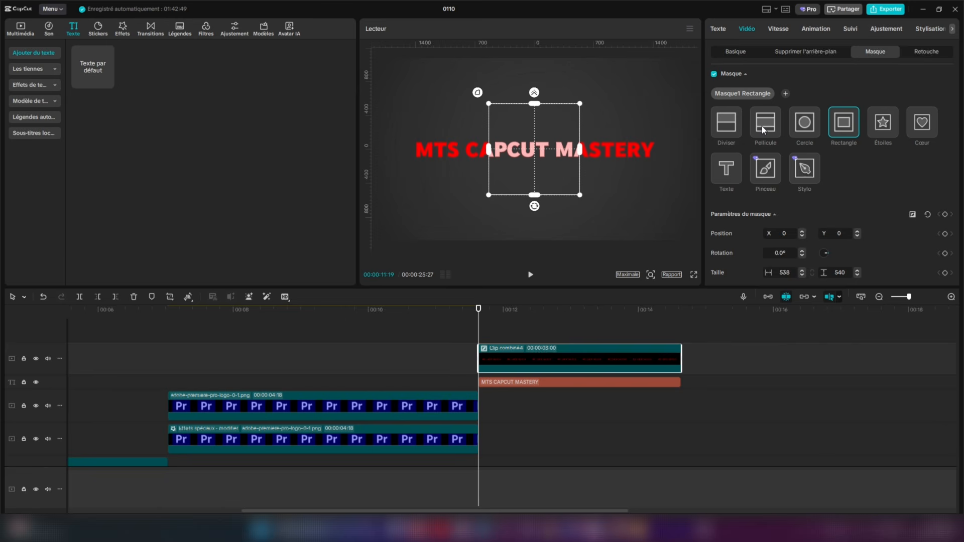
pyautogui.click(761, 125)
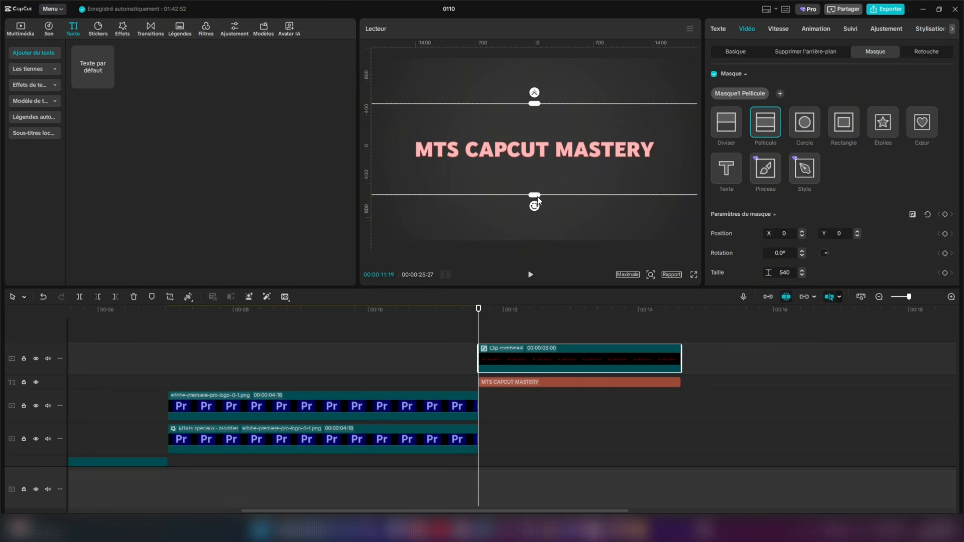
# - Narrow the mask to size 18, rotate it to -39°, soften it by 20 and place it just beyond the title's upper-left corner
pyautogui.moveTo(537, 200); pyautogui.dragTo(547, 164)
pyautogui.moveTo(547, 121); pyautogui.dragTo(439, 123)
pyautogui.scroll(-1, 786, 210)
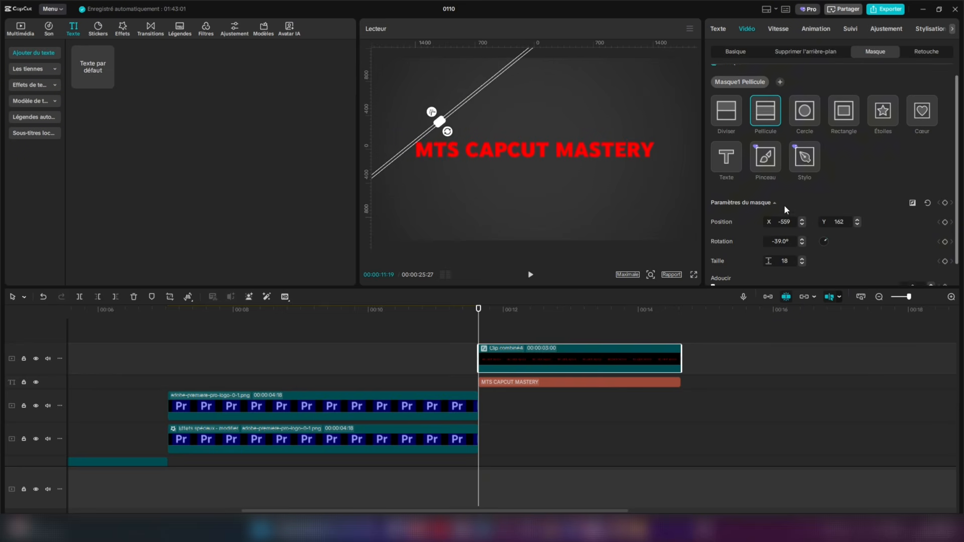
pyautogui.scroll(-2, 783, 210)
pyautogui.moveTo(714, 262); pyautogui.dragTo(748, 263)
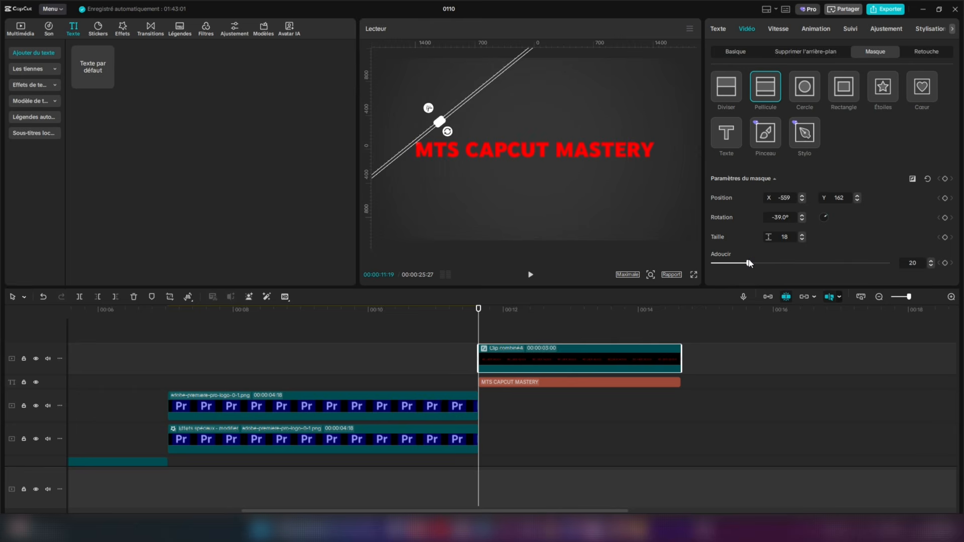
pyautogui.moveTo(448, 127); pyautogui.dragTo(448, 104)
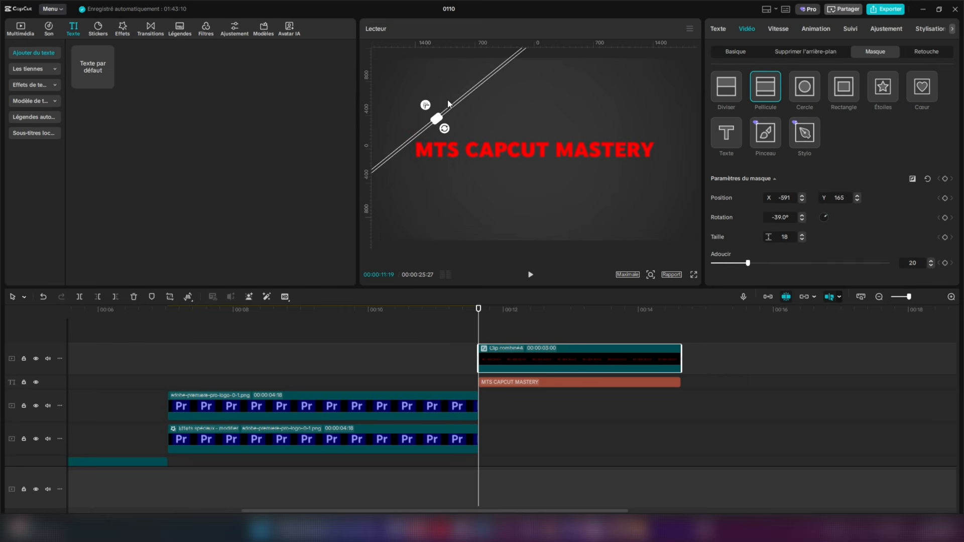
# - Keyframe all mask parameters at the combined clip's start, and near its end move the mask past the title's lower right to X 272, Y -442
pyautogui.click(944, 179)
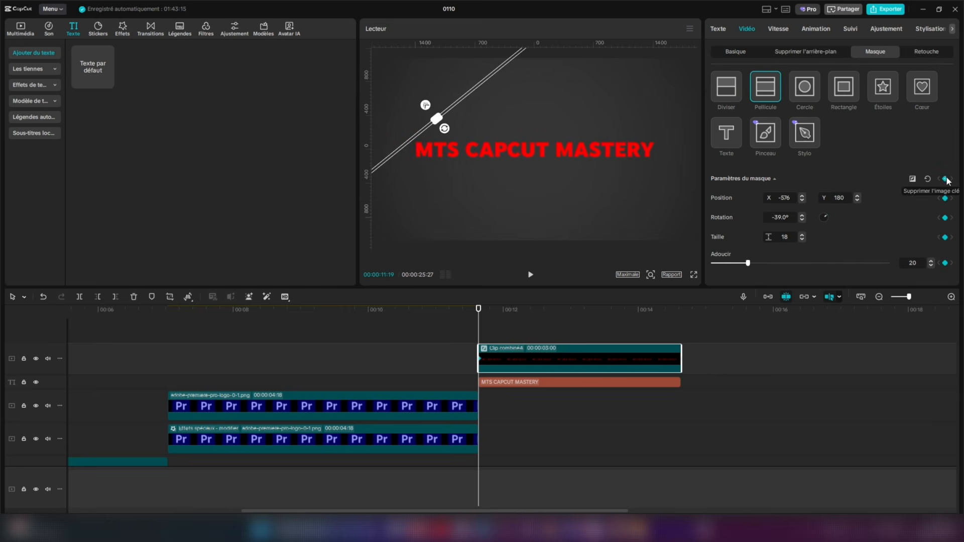
pyautogui.click(670, 332)
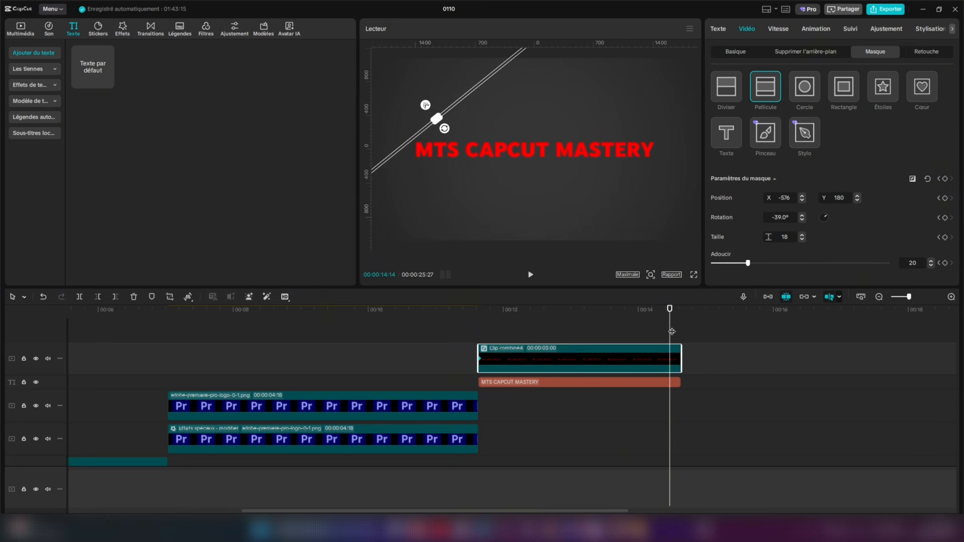
pyautogui.moveTo(476, 89); pyautogui.dragTo(621, 195)
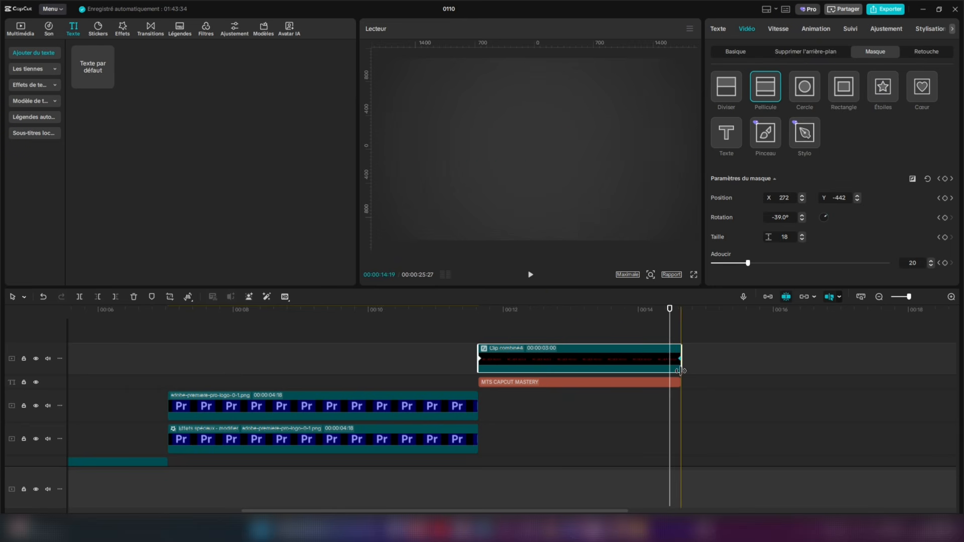
# - Show the combined clip's keyframe animation graph and apply the Accélération preset curve to the mask's X position
pyautogui.rightClick(540, 357)
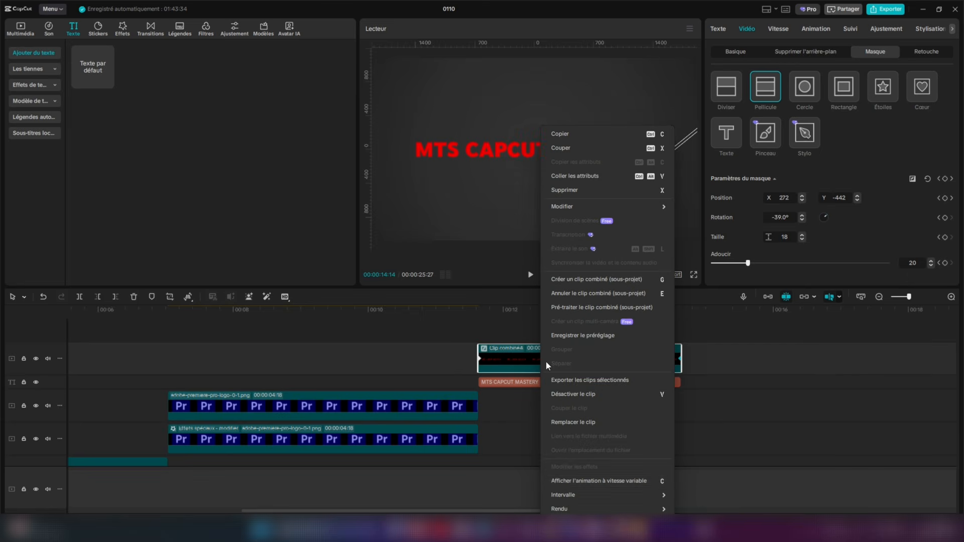
pyautogui.click(565, 478)
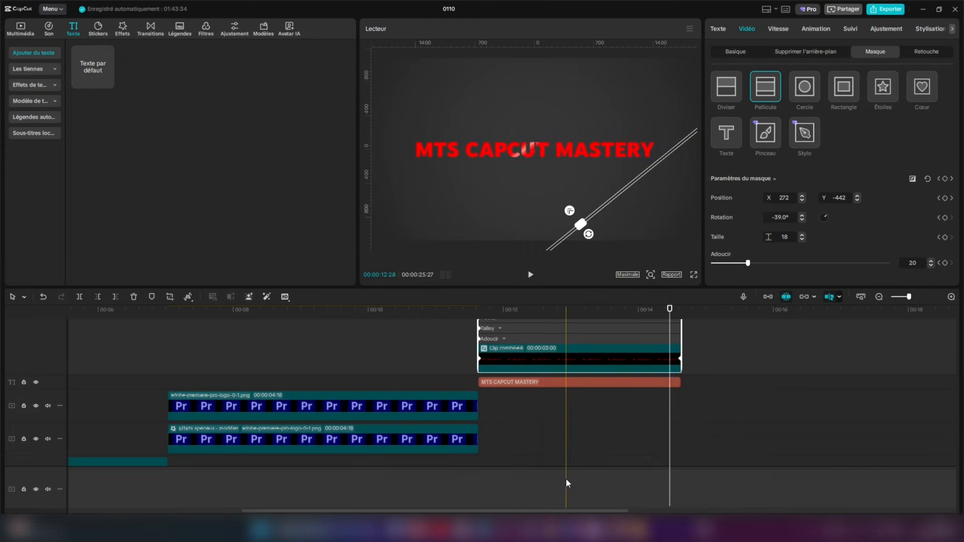
pyautogui.click(570, 389)
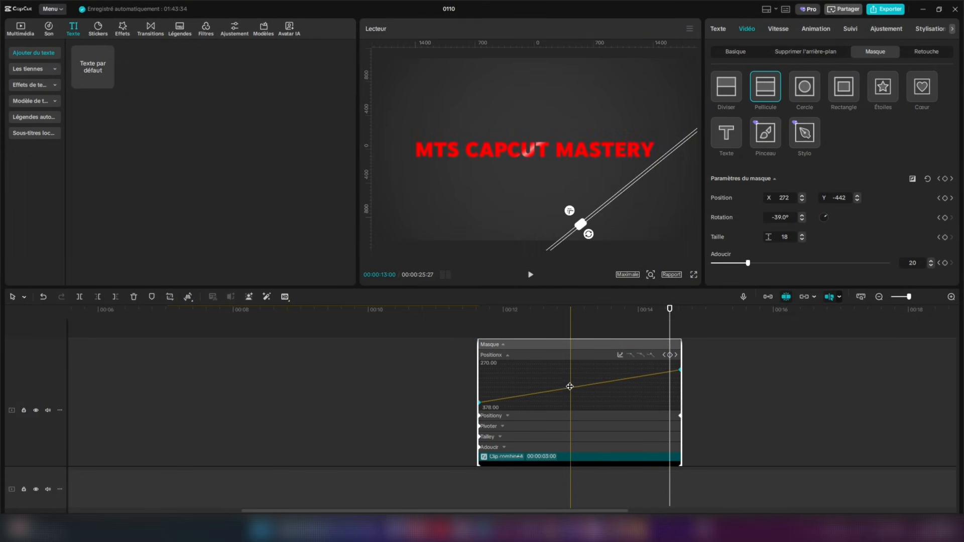
pyautogui.click(619, 355)
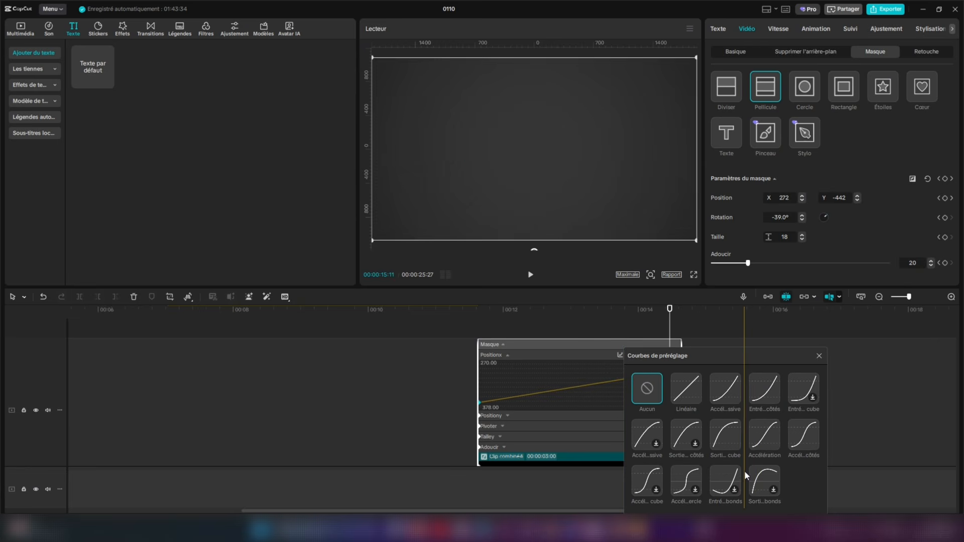
pyautogui.click(761, 430)
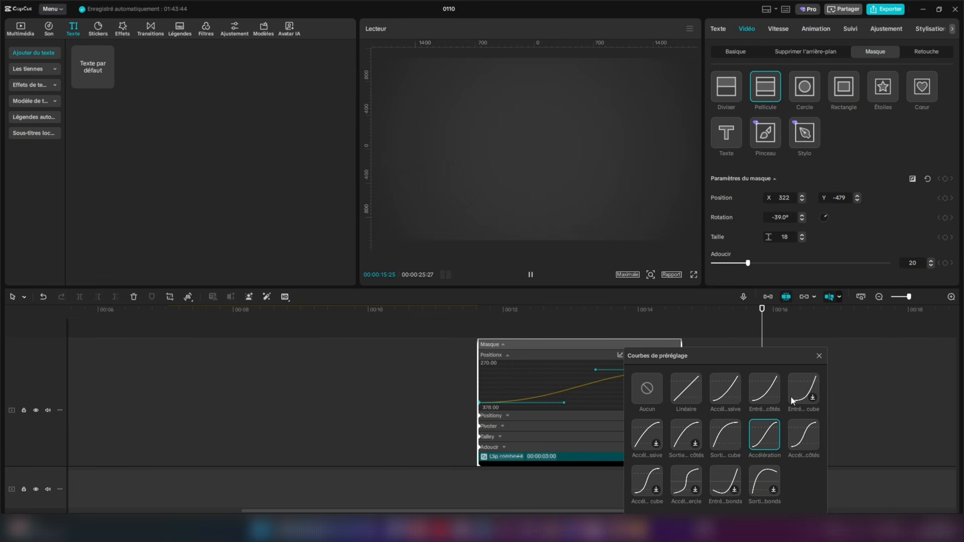
# - Apply the Accélération preset curve to the title mask's X position keyframes and play the light sweep full screen from the clip's start
pyautogui.click(819, 355)
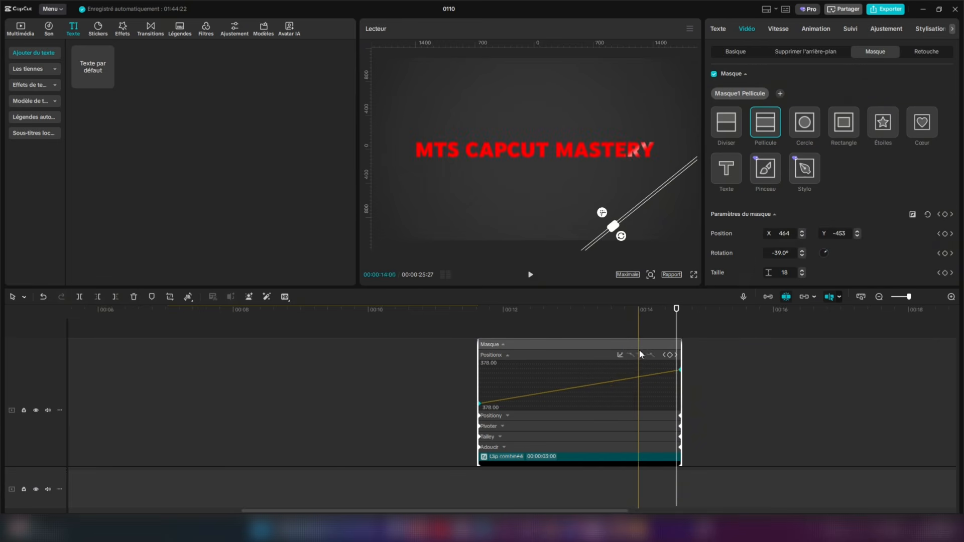
pyautogui.click(621, 355)
pyautogui.click(752, 437)
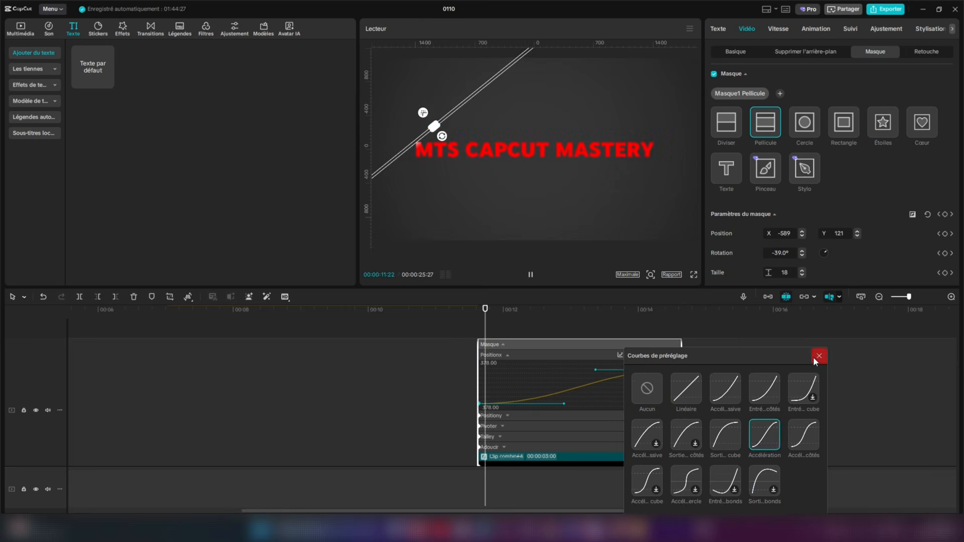
pyautogui.click(818, 355)
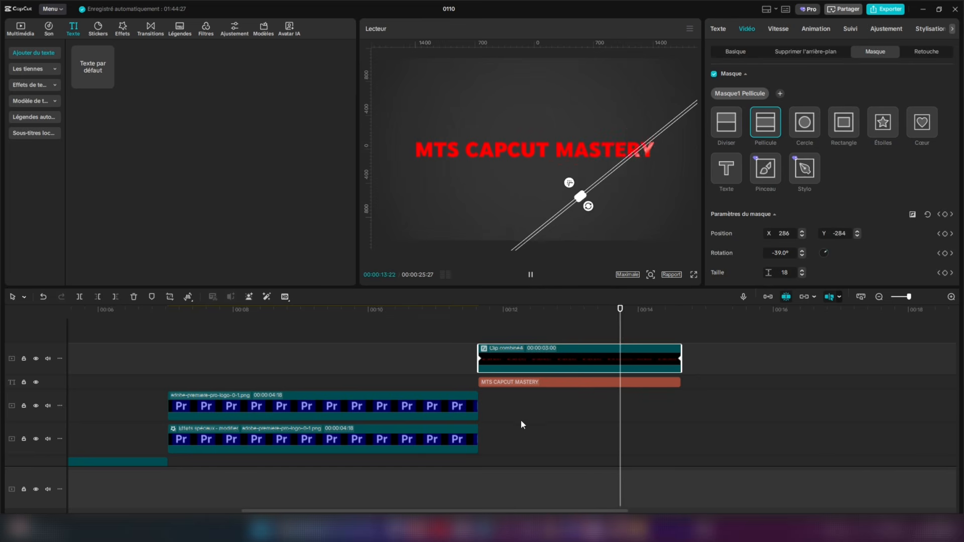
pyautogui.click(481, 415)
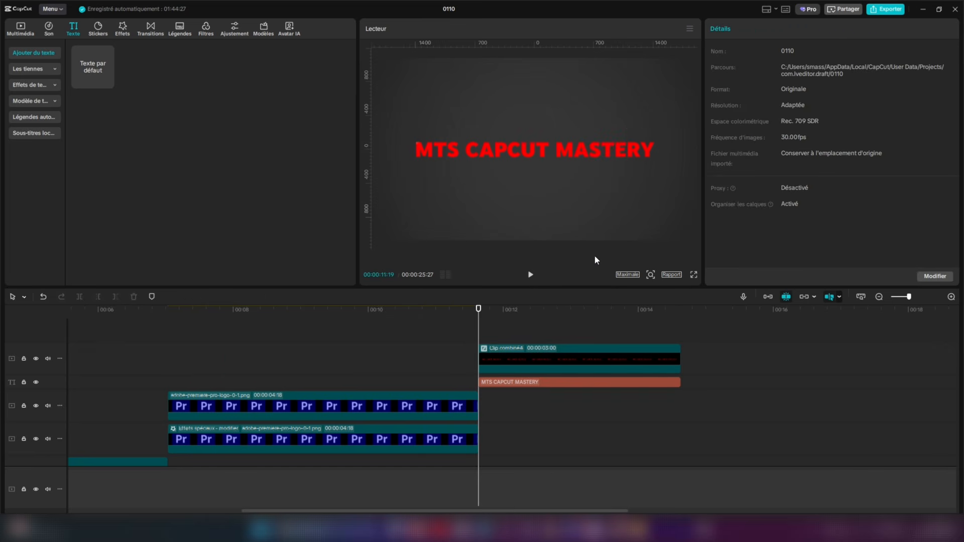
pyautogui.click(693, 276)
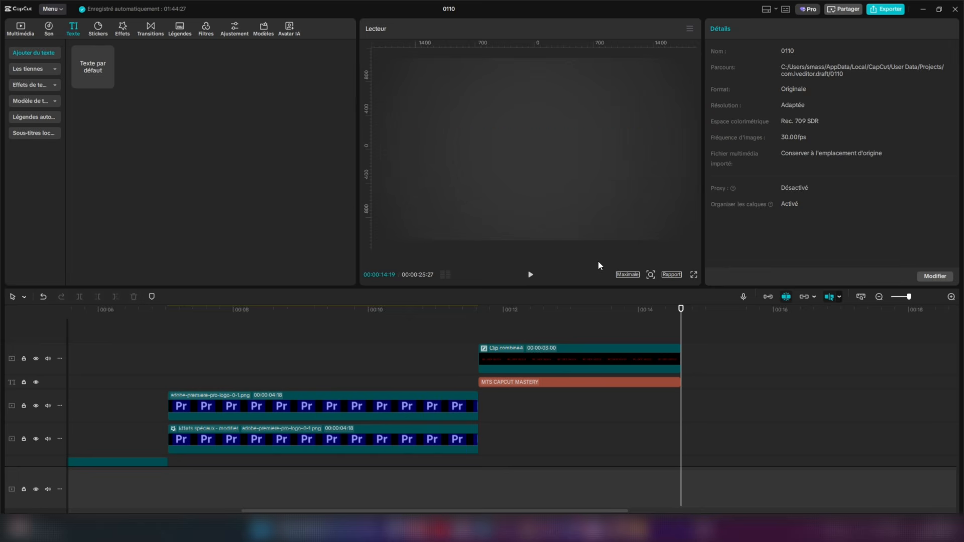
# - Place the DaVinci Resolve logo image right after the title clips, scale it to 57% and shorten it to 00:00:02:18
pyautogui.click(20, 30)
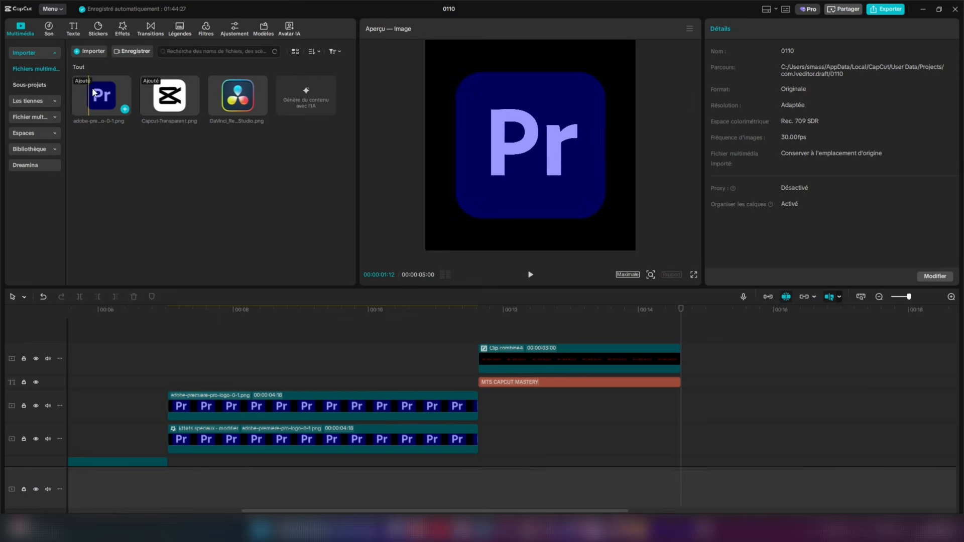
pyautogui.moveTo(241, 108); pyautogui.dragTo(683, 430)
pyautogui.hscroll(5, 678, 426)
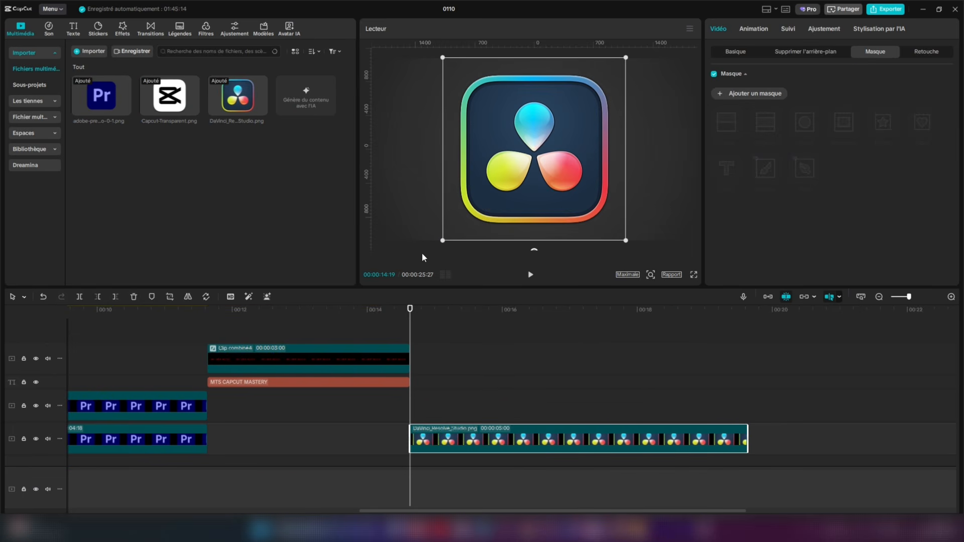
pyautogui.moveTo(442, 242); pyautogui.dragTo(483, 201)
pyautogui.press('w')
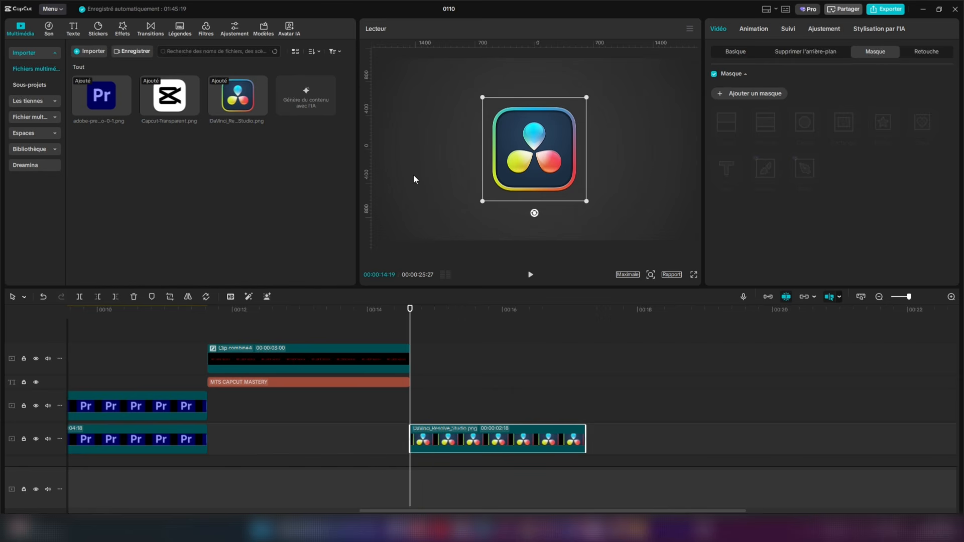
# - Duplicate the DaVinci logo clip onto the track above and brighten the copy by raising its Luma curve's black point to about 60%
pyautogui.hotkey('ctrl', 'c')
pyautogui.hotkey('ctrl', 'v')
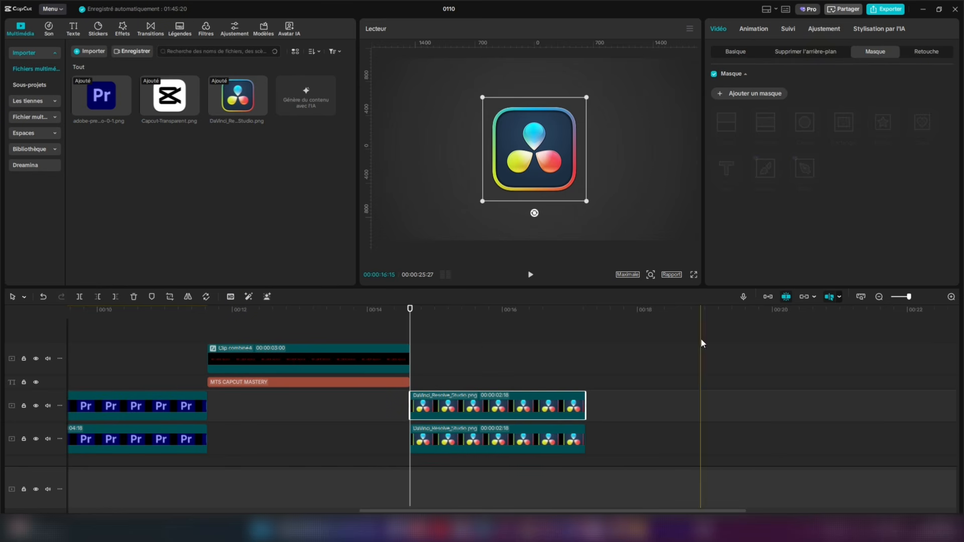
pyautogui.click(821, 33)
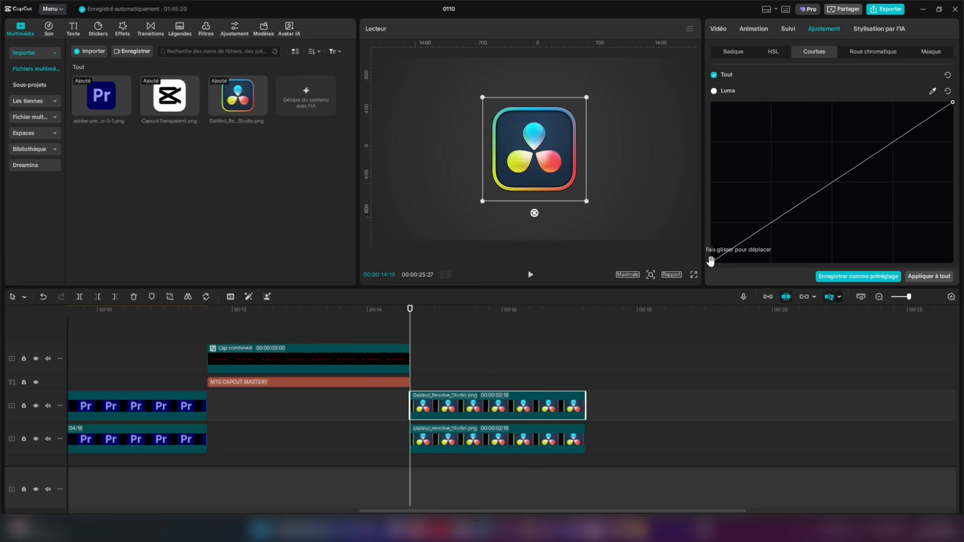
pyautogui.moveTo(711, 260); pyautogui.dragTo(693, 166)
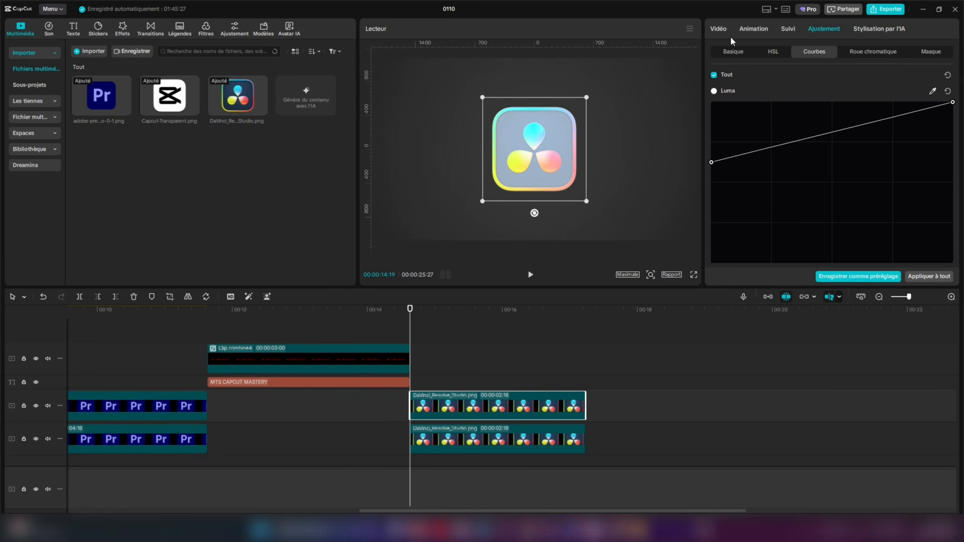
# - Add a Pellicule mask to the upper logo clip with size 29, rotation -47°, position X -370, Y 429 and softening 20
pyautogui.click(717, 29)
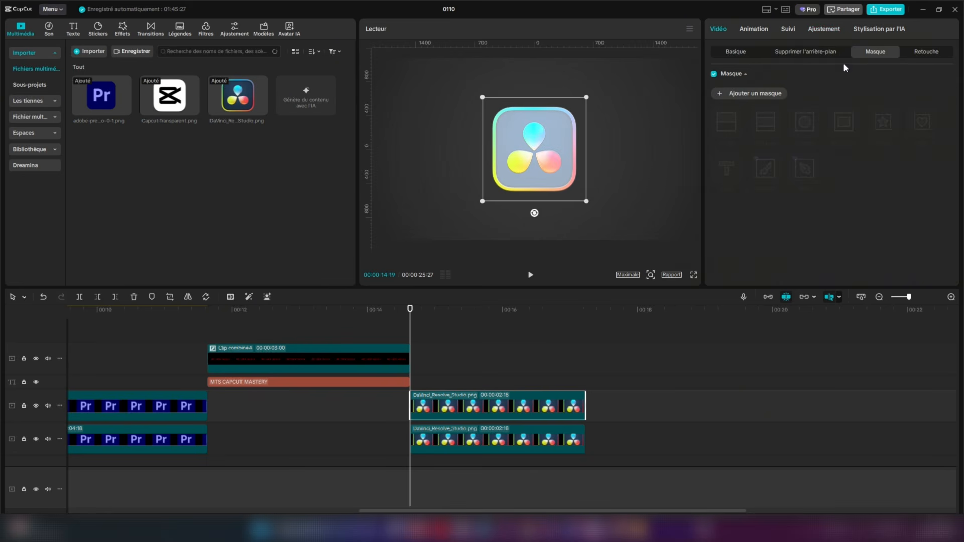
pyautogui.click(748, 96)
pyautogui.click(765, 127)
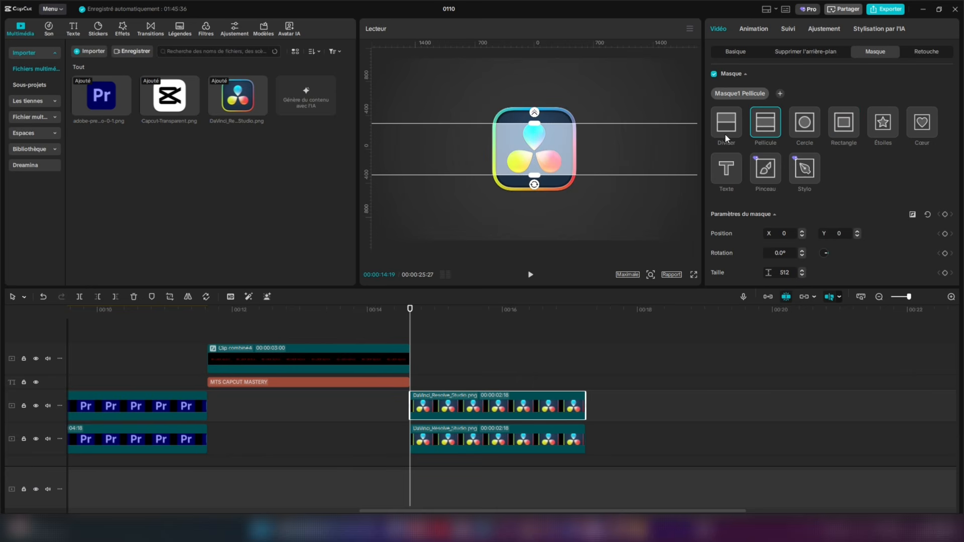
pyautogui.moveTo(530, 178); pyautogui.dragTo(541, 140)
pyautogui.moveTo(534, 107); pyautogui.dragTo(491, 77)
pyautogui.scroll(-2, 811, 239)
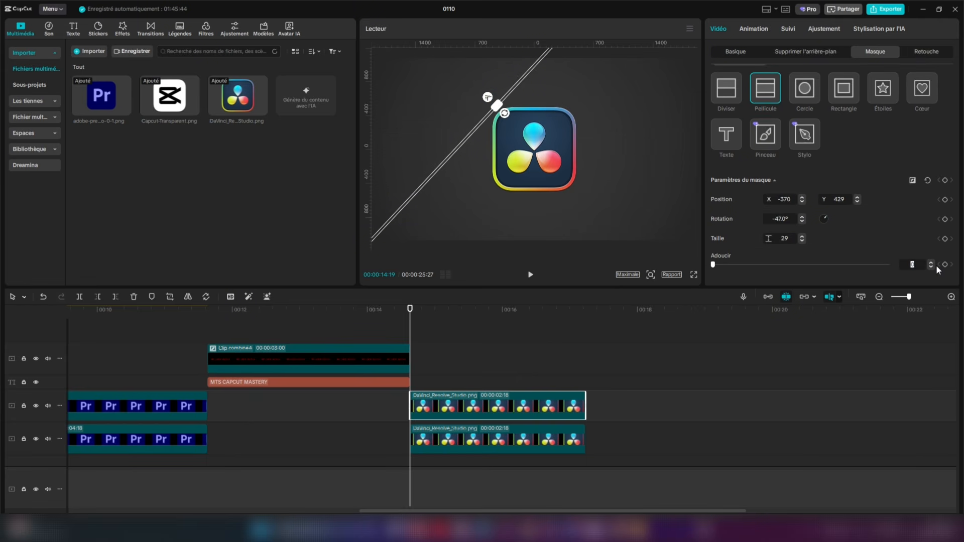
pyautogui.write('0')
pyautogui.press('Return')
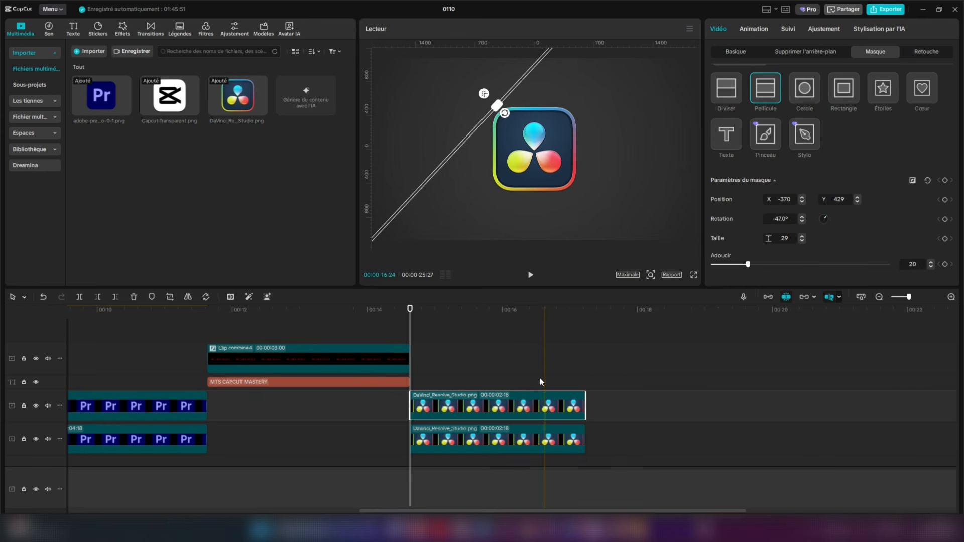
# - Keyframe all mask parameters at the upper logo clip's start and at 00:00:17:04, moving the mask there to X 83, Y 83
pyautogui.scroll(1, 853, 181)
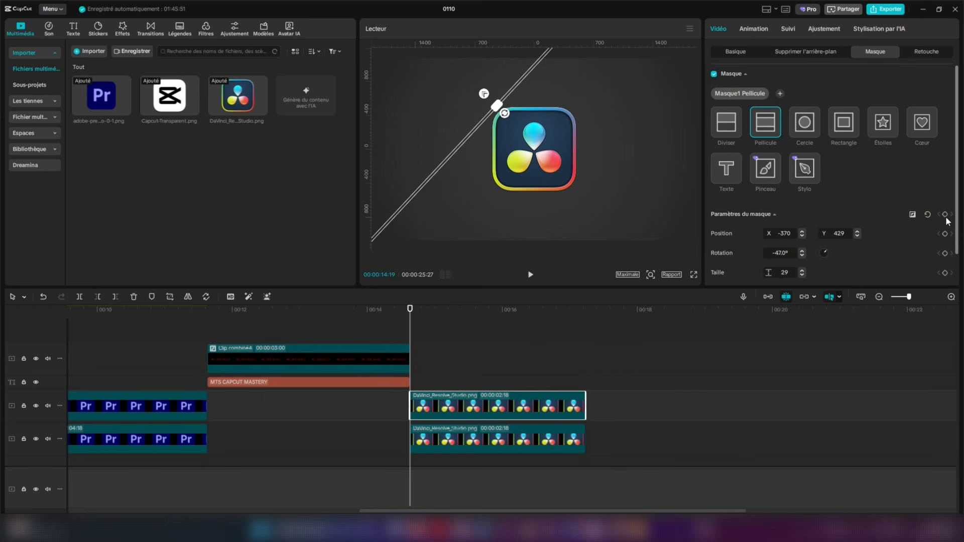
pyautogui.click(944, 213)
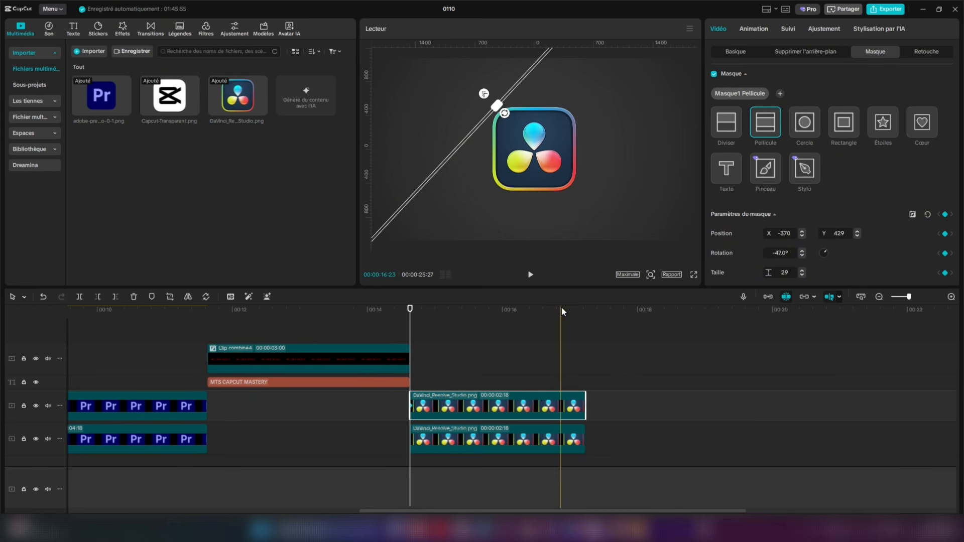
pyautogui.click(579, 310)
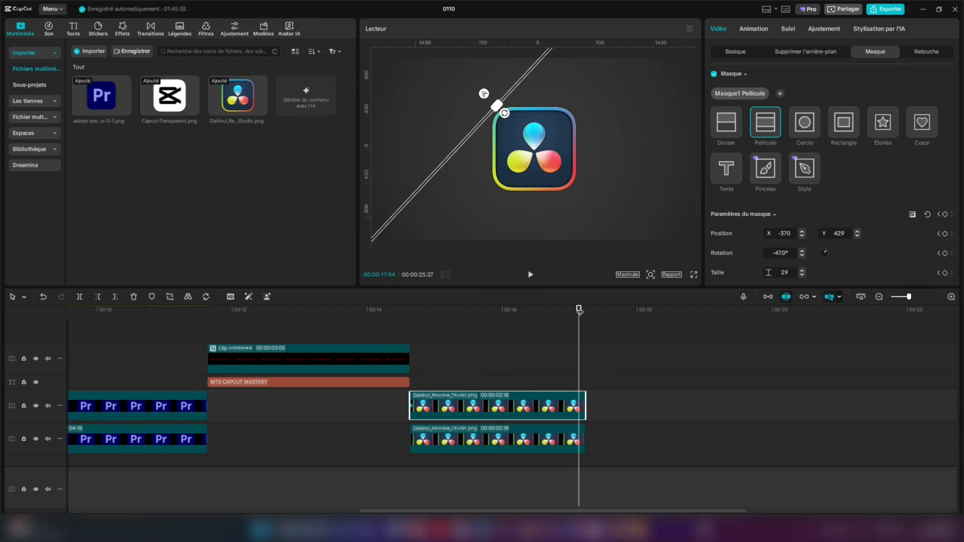
pyautogui.click(945, 214)
pyautogui.moveTo(512, 80); pyautogui.dragTo(556, 117)
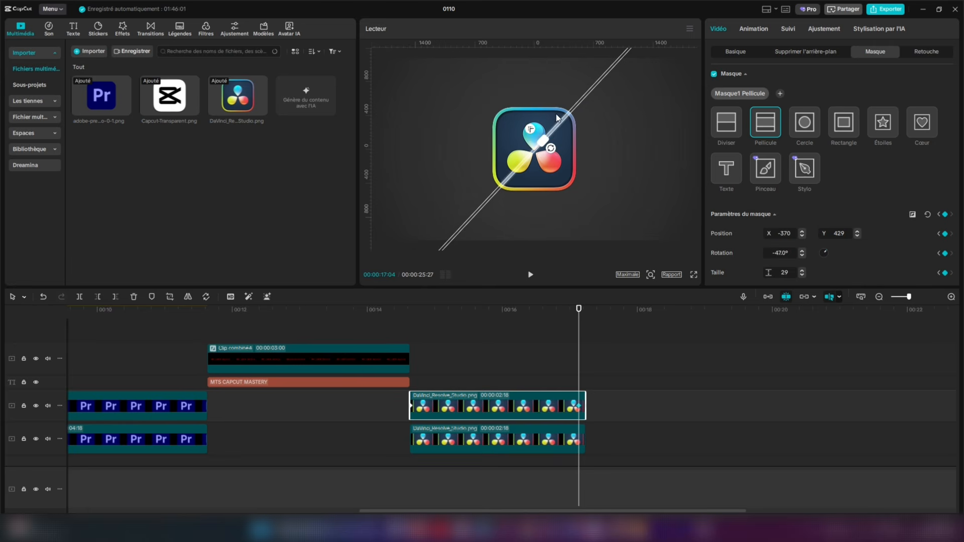
# - At 00:00:15:27 move the mask past the logo's lower right to X 500, Y -495 and play the sweep
pyautogui.click(495, 310)
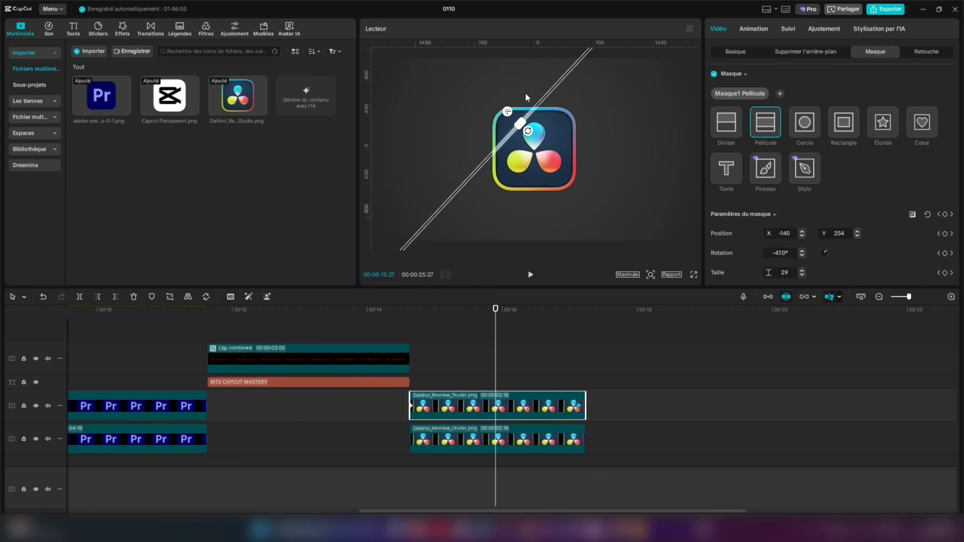
pyautogui.moveTo(525, 93); pyautogui.dragTo(618, 178)
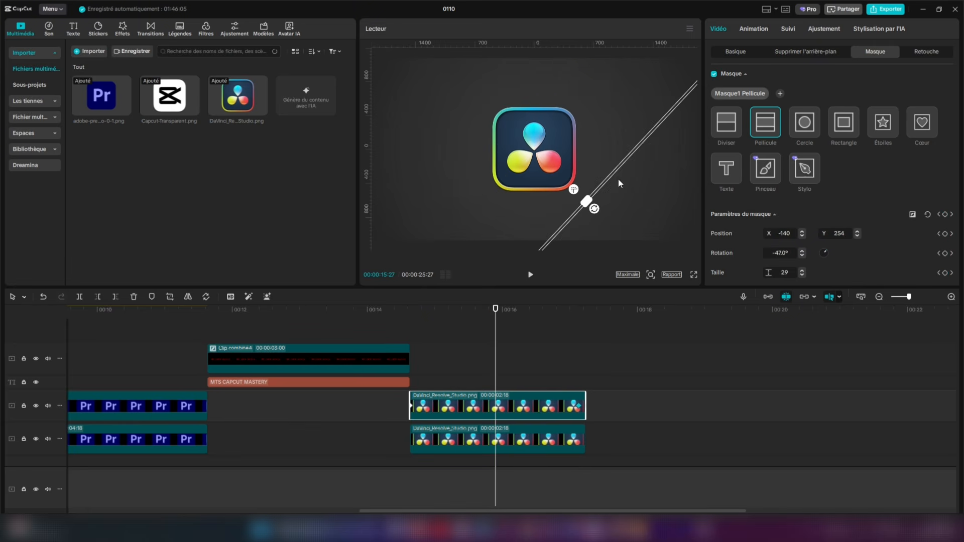
pyautogui.click(415, 315)
pyautogui.press('space')
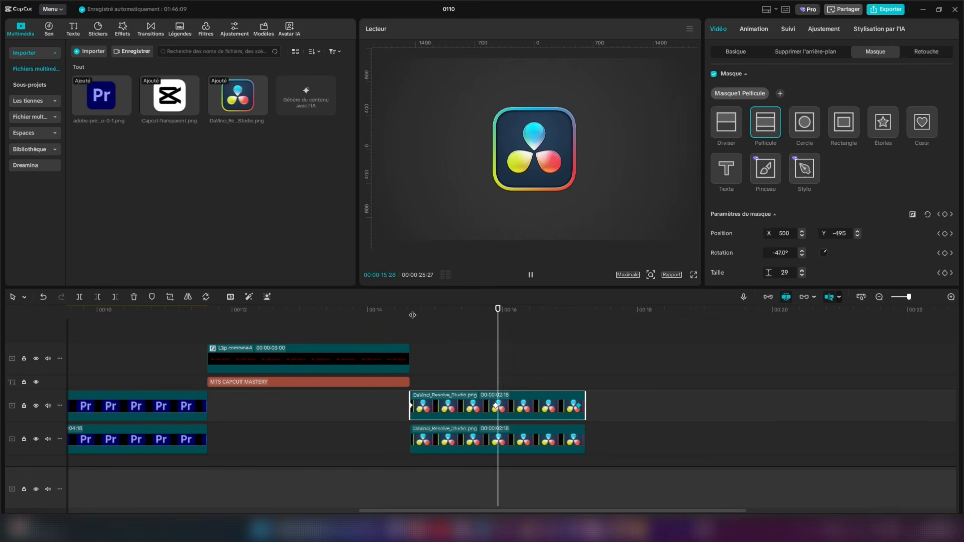
pyautogui.press('space')
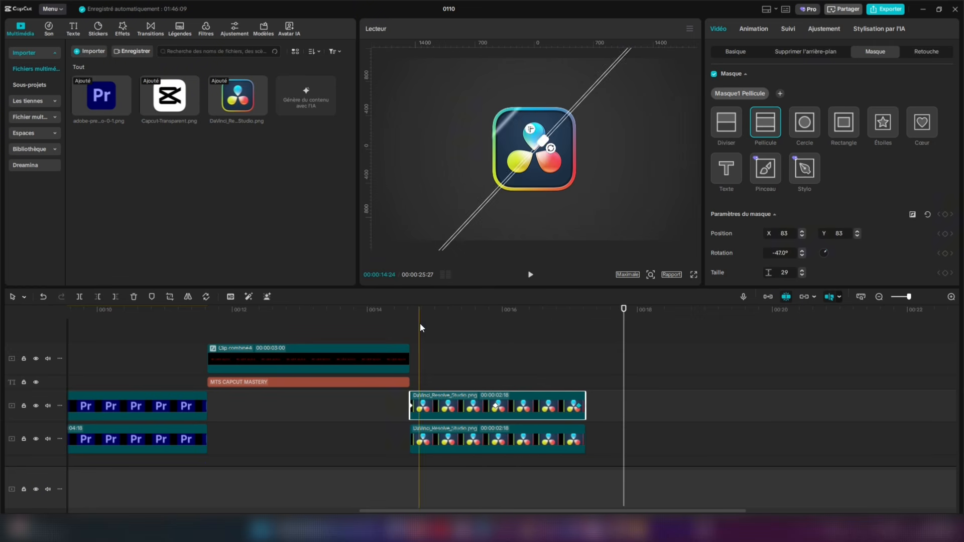
# - At the upper logo clip's start keyframe, set the mask's softening to 76
pyautogui.click(411, 326)
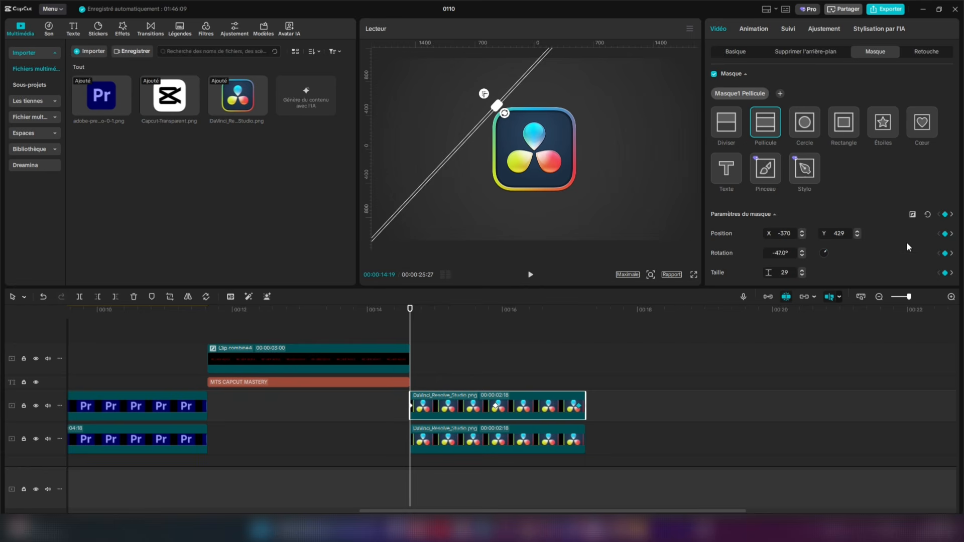
pyautogui.scroll(-2, 906, 242)
pyautogui.moveTo(752, 263); pyautogui.dragTo(807, 262)
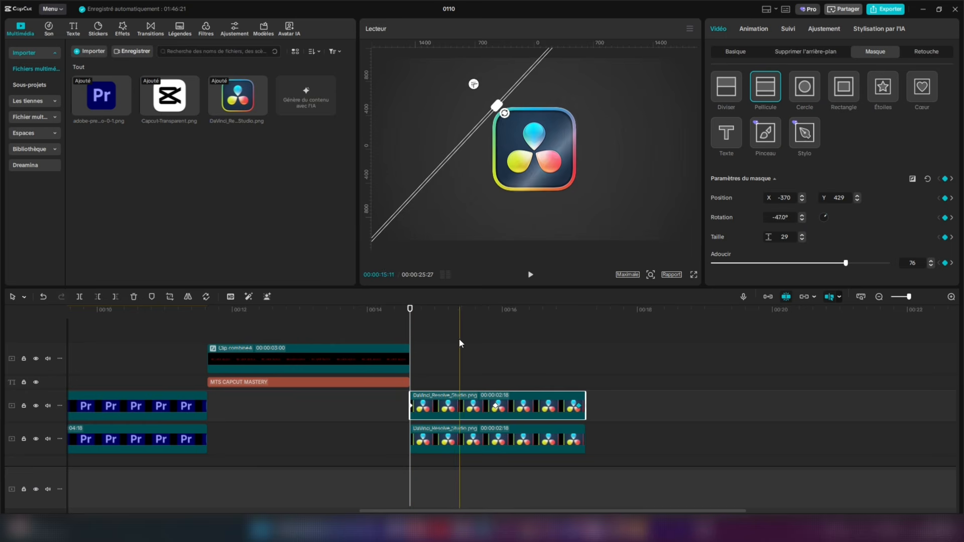
# - Show the upper logo clip's keyframe animation graph and apply the Accélération preset curve to both segments of the mask's X position
pyautogui.rightClick(446, 405)
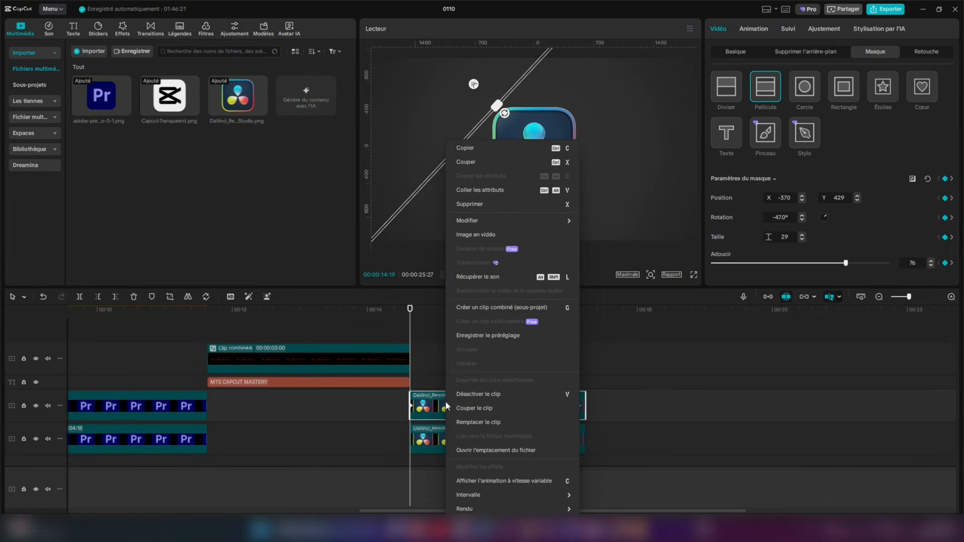
pyautogui.click(473, 479)
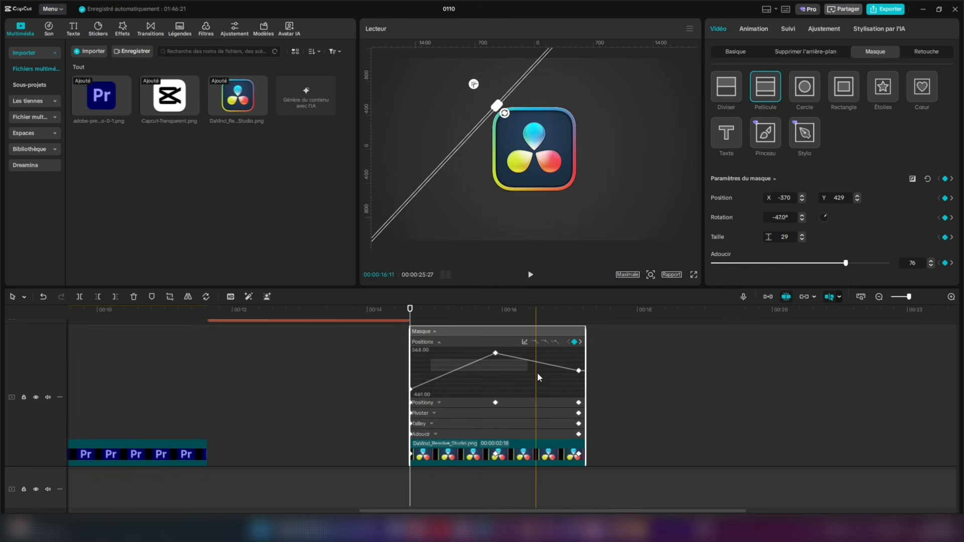
pyautogui.click(495, 353)
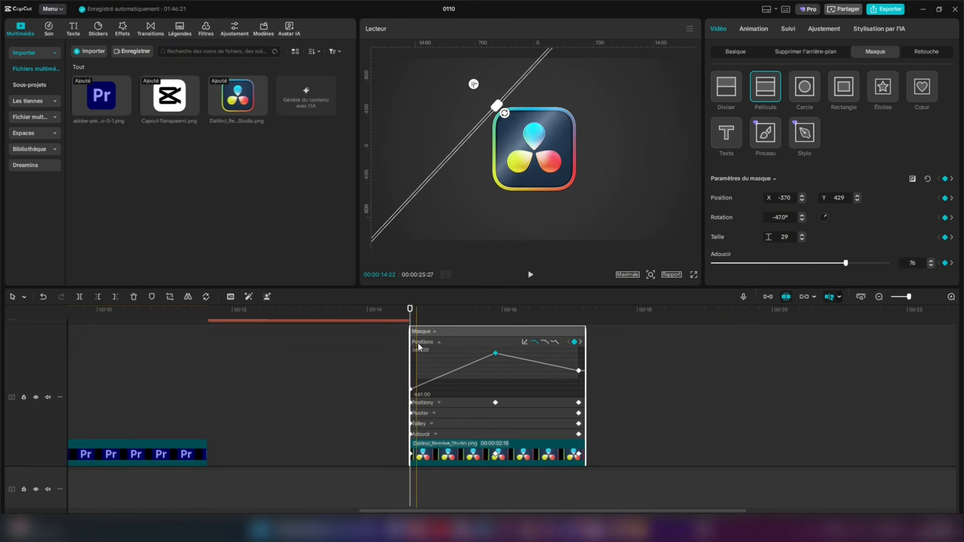
pyautogui.click(456, 368)
pyautogui.keyDown('ctrl'); pyautogui.click(546, 362); pyautogui.keyUp('ctrl')
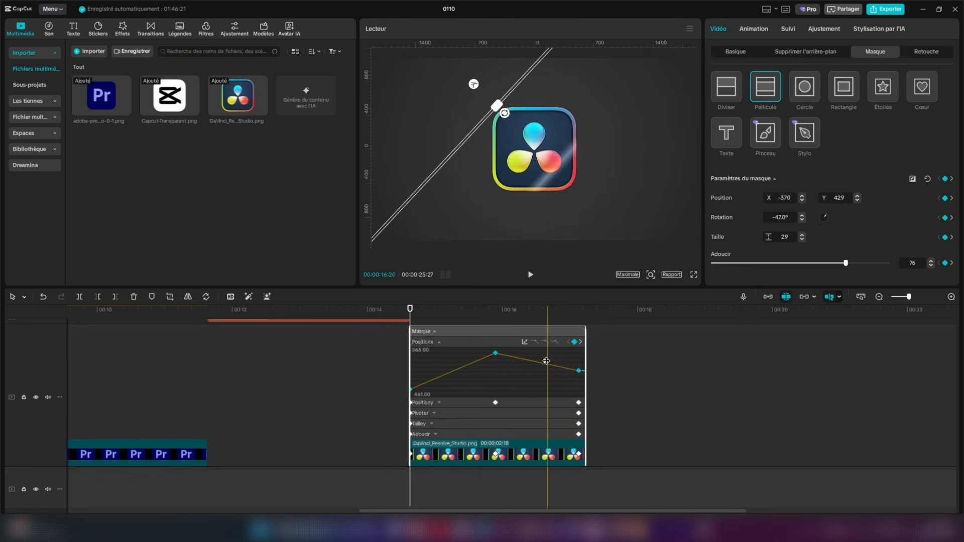
pyautogui.click(524, 341)
pyautogui.click(668, 424)
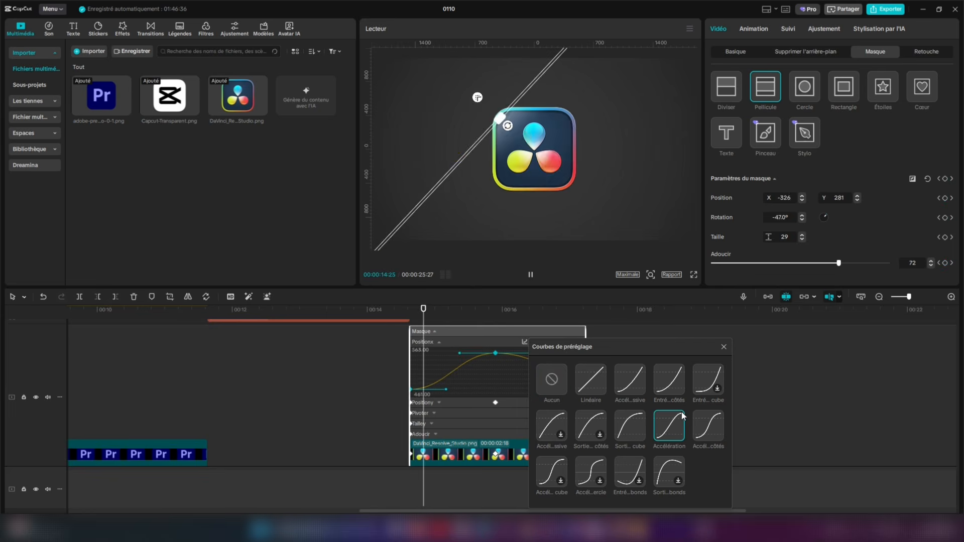
pyautogui.click(723, 346)
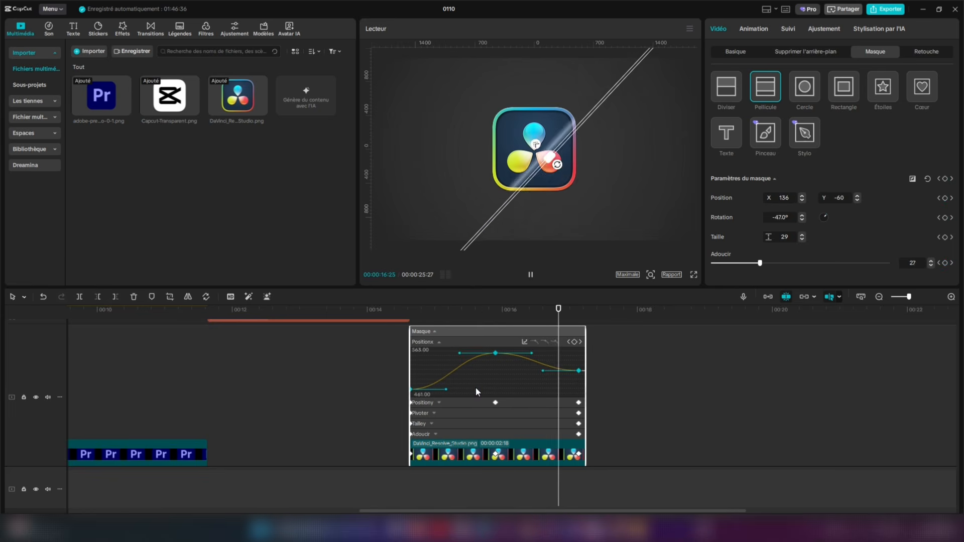
# - Hide the keyframe graph and merge both DaVinci logo clips into one combined clip
pyautogui.hotkey('alt', 'k')
pyautogui.moveTo(461, 374); pyautogui.dragTo(528, 471)
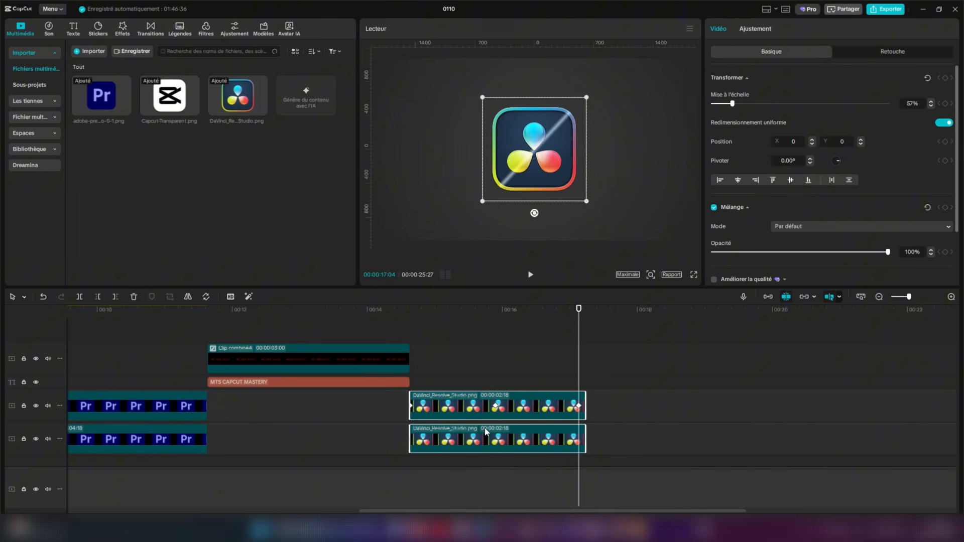
pyautogui.rightClick(485, 430)
pyautogui.click(517, 321)
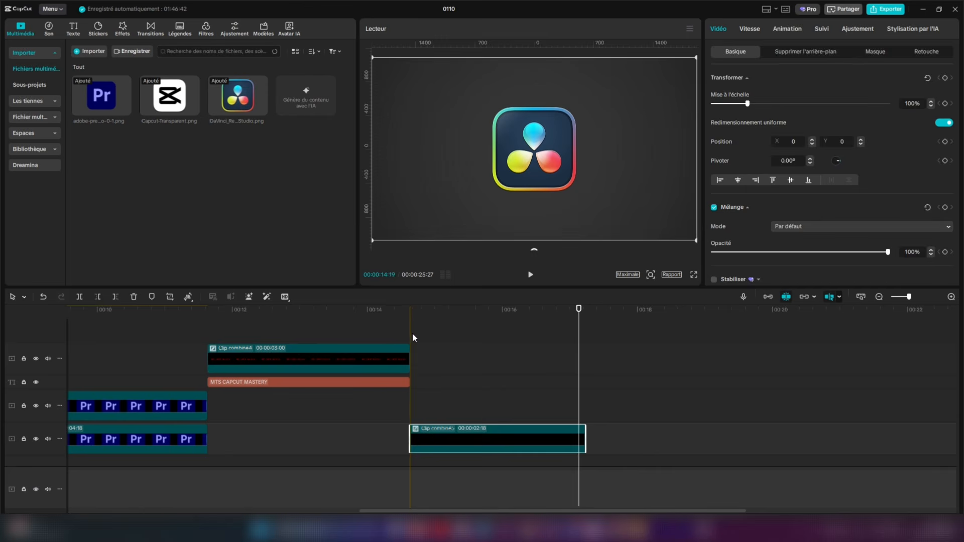
# - Play the combined DaVinci logo clip full screen from its start
pyautogui.click(412, 333)
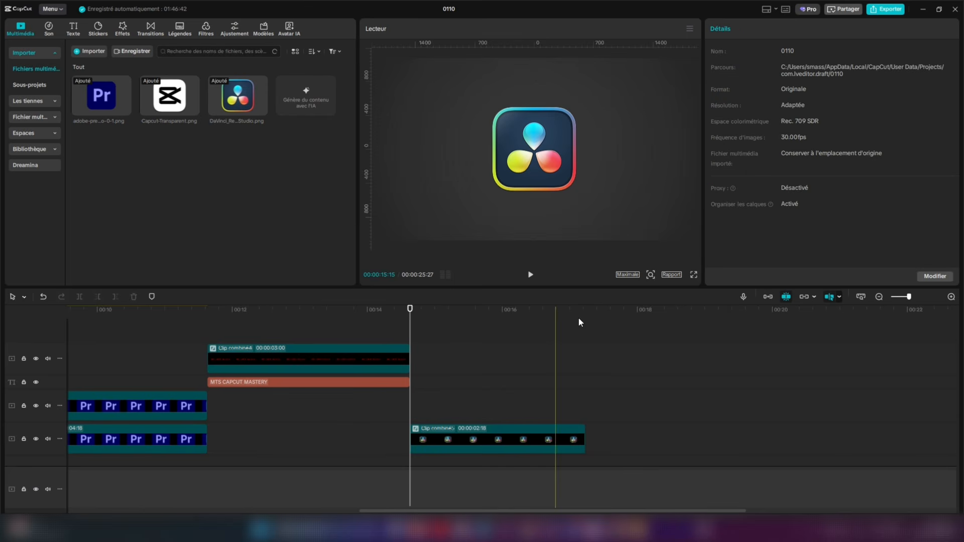
pyautogui.click(692, 276)
pyautogui.press('space')
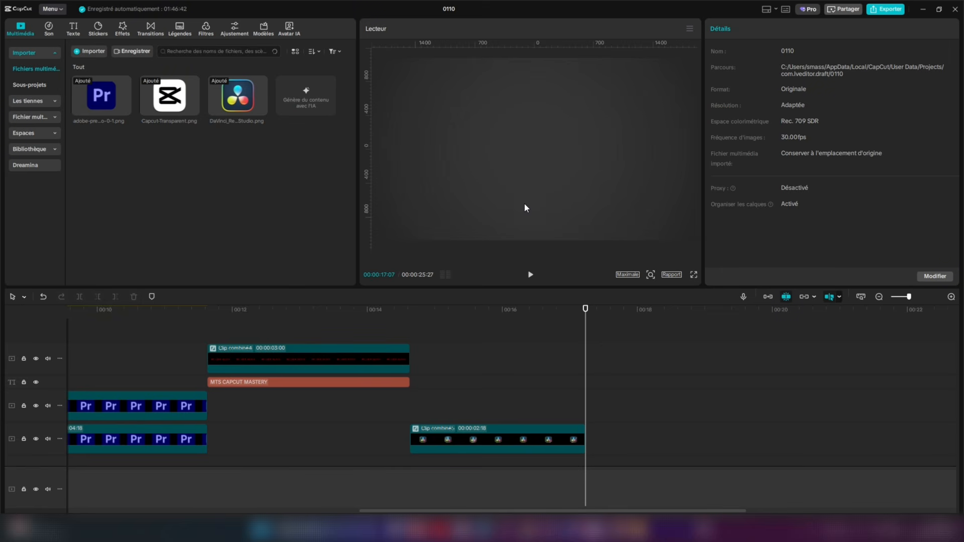
# - Copy the MTS CAPCUT MASTERY text clip and paste two stacked copies right after the combined DaVinci logo clip
pyautogui.click(393, 381)
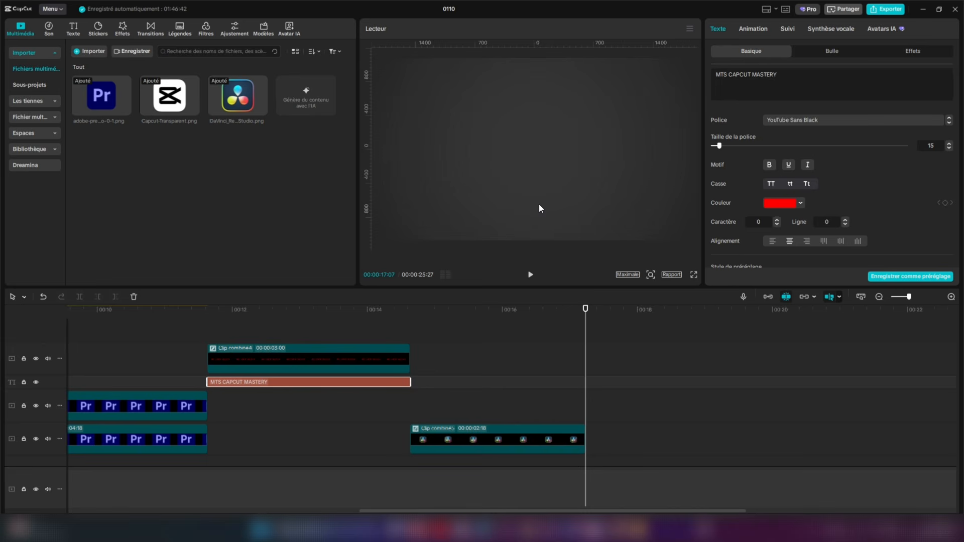
pyautogui.hotkey('ctrl', 'c')
pyautogui.hotkey('ctrl', 'v')
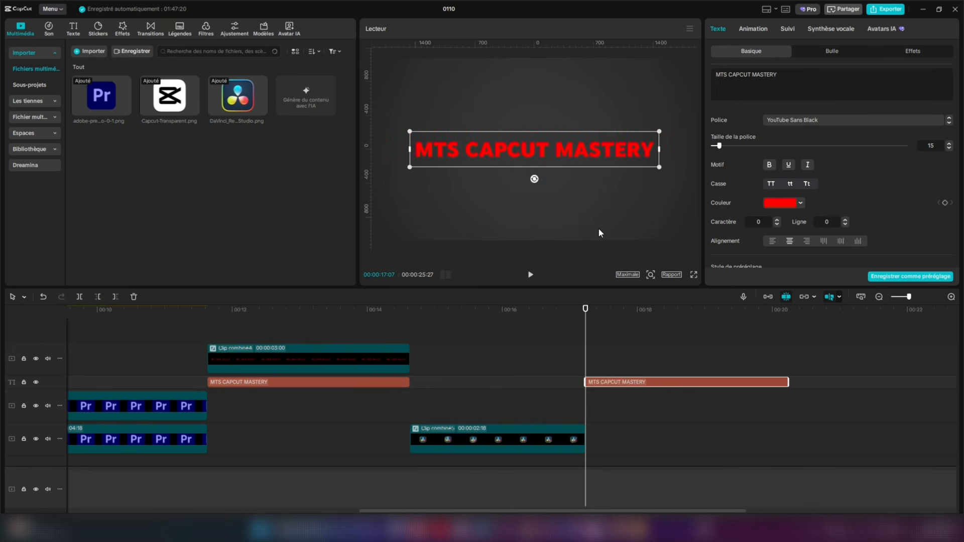
pyautogui.hotkey('ctrl', 'v')
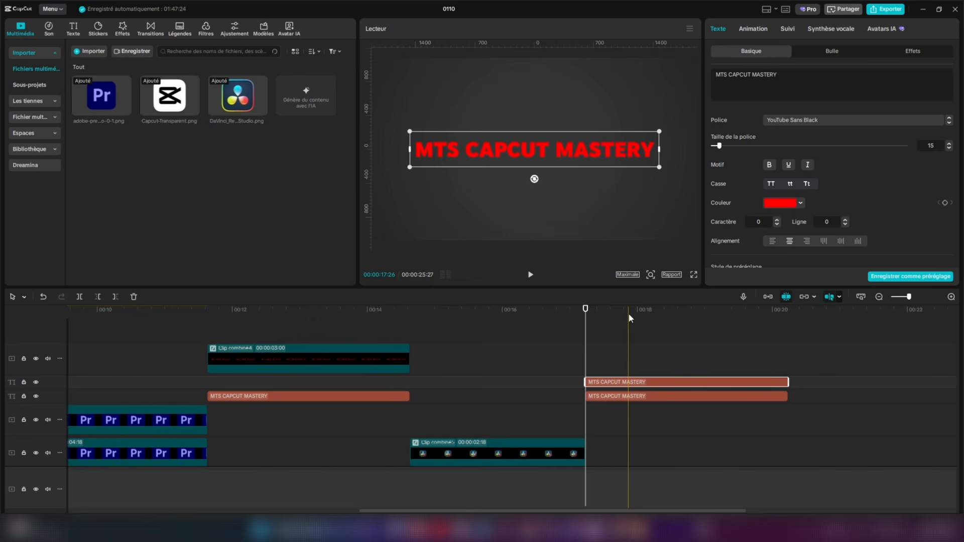
# - Change the upper title copy's text colour from the preset swatches to purple
pyautogui.click(629, 314)
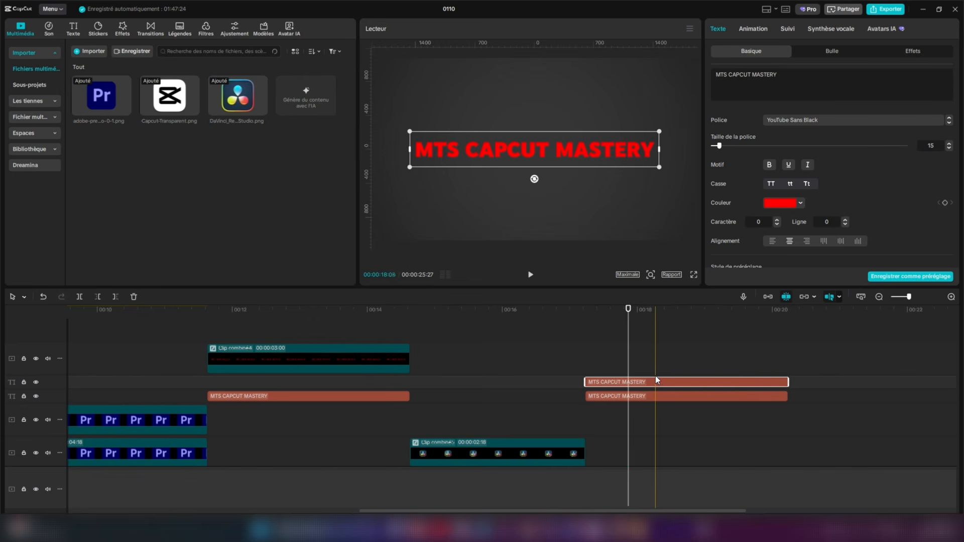
pyautogui.click(782, 204)
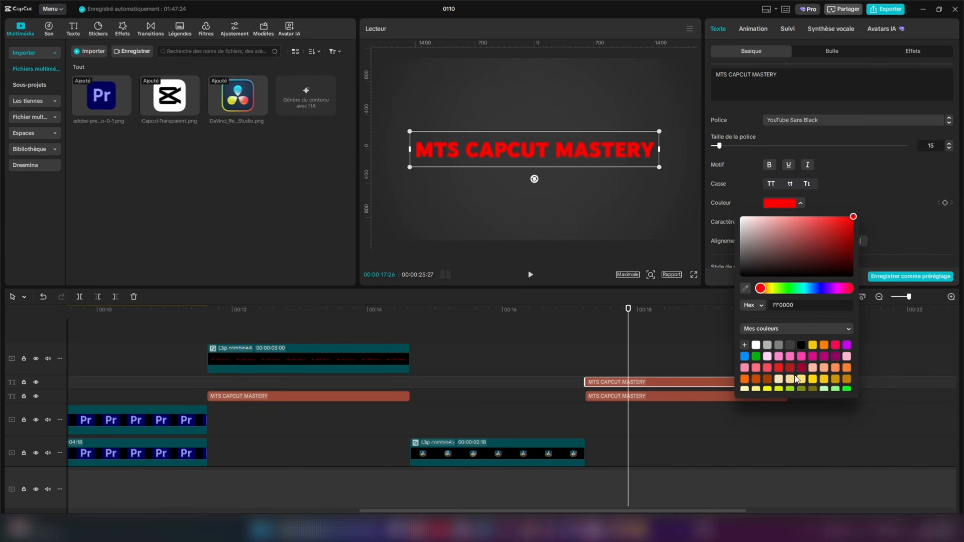
pyautogui.scroll(-2, 756, 376)
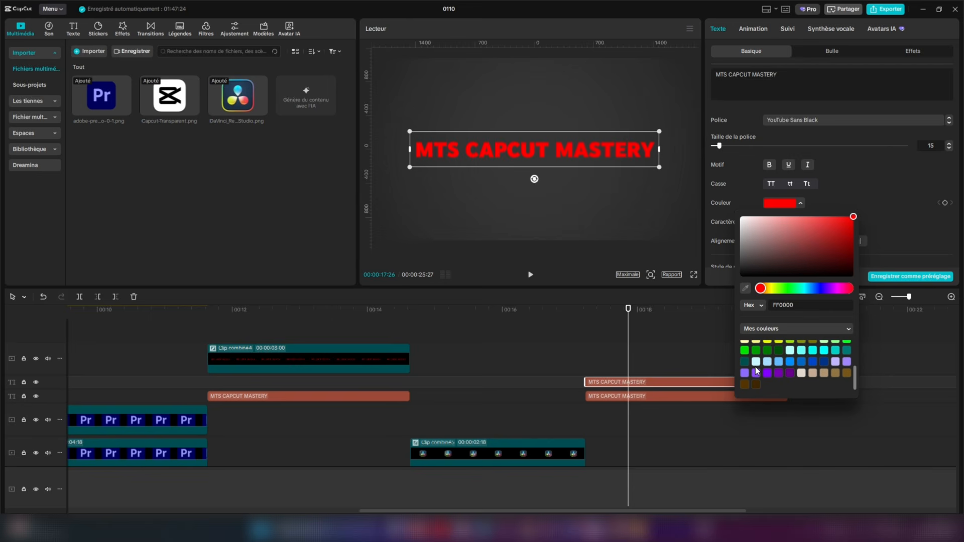
pyautogui.scroll(-3, 755, 375)
pyautogui.click(767, 372)
pyautogui.click(860, 185)
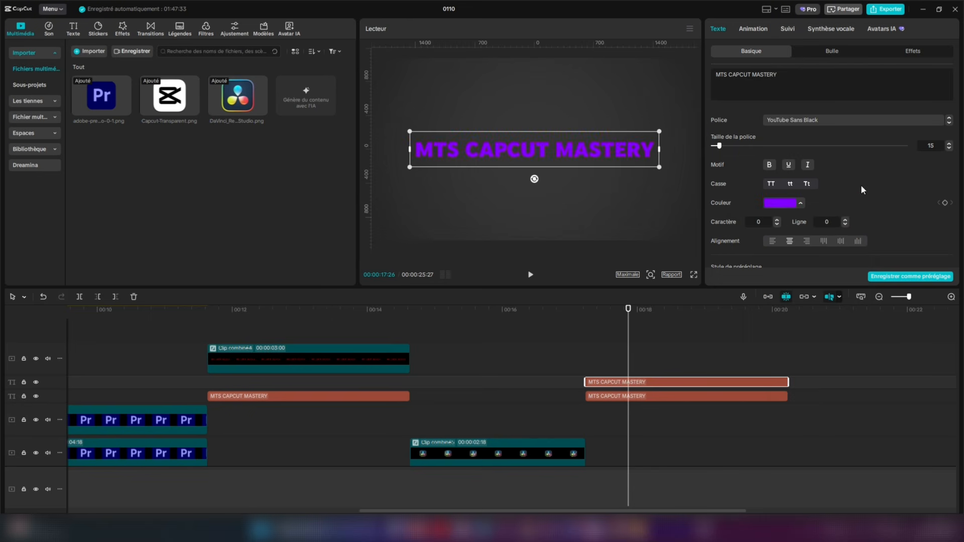
# - Turn the purple title into a combined clip and add a Diviser mask to it
pyautogui.rightClick(646, 382)
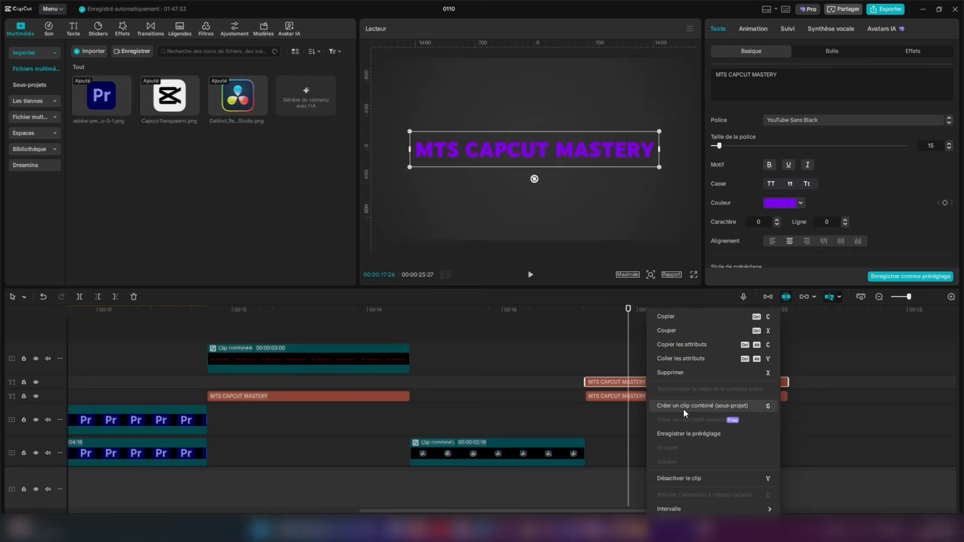
pyautogui.click(683, 406)
pyautogui.click(747, 33)
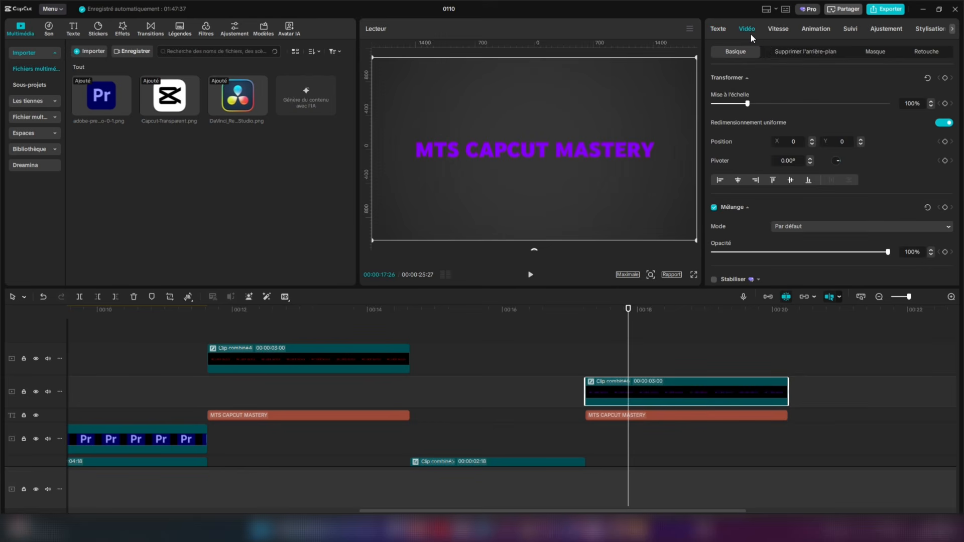
pyautogui.click(876, 52)
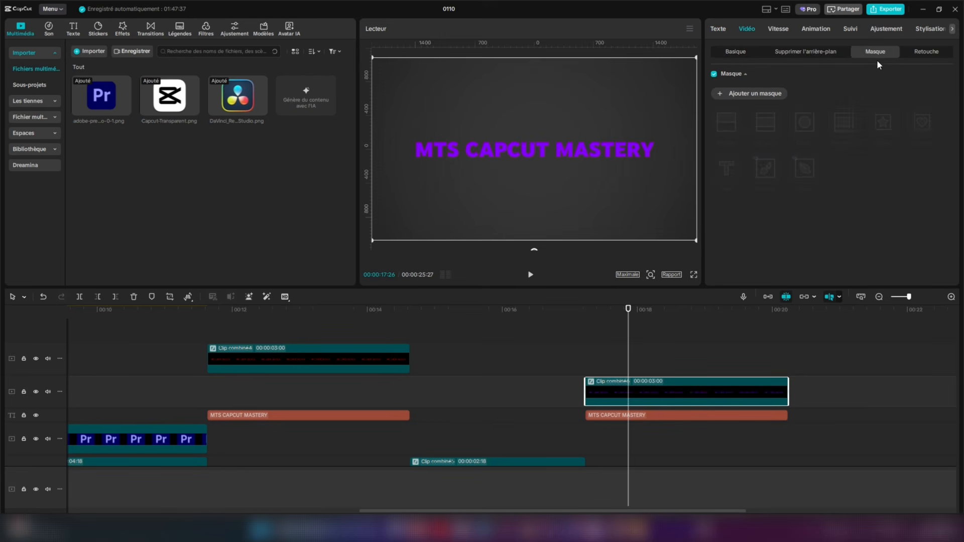
pyautogui.click(747, 96)
pyautogui.click(728, 126)
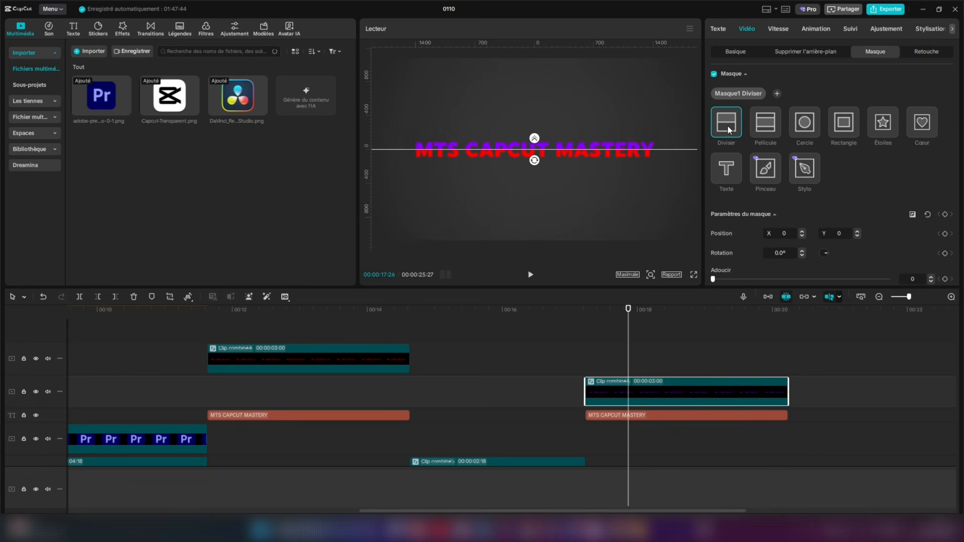
# - Soften the Diviser mask's edge so purple blends into red, and preview the title full screen
pyautogui.moveTo(546, 149); pyautogui.dragTo(540, 147)
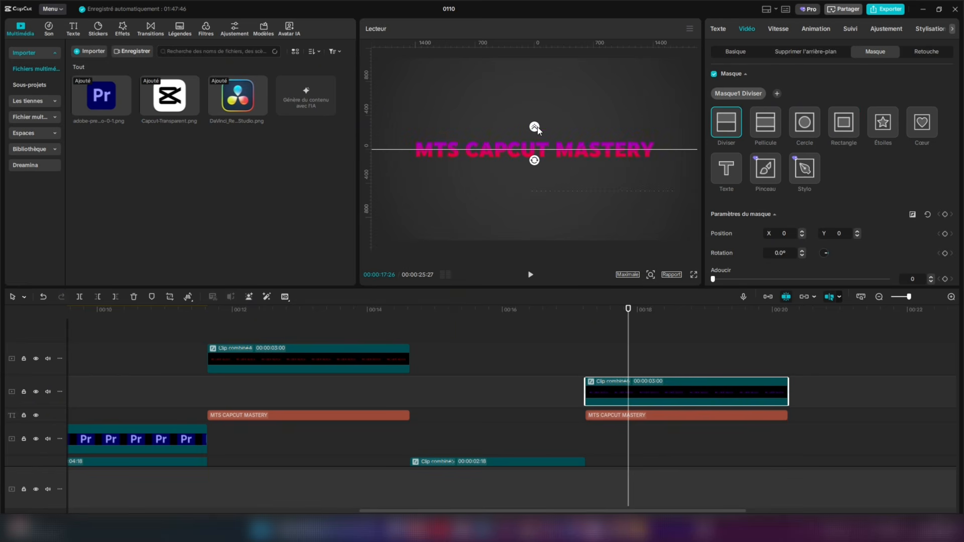
pyautogui.click(693, 275)
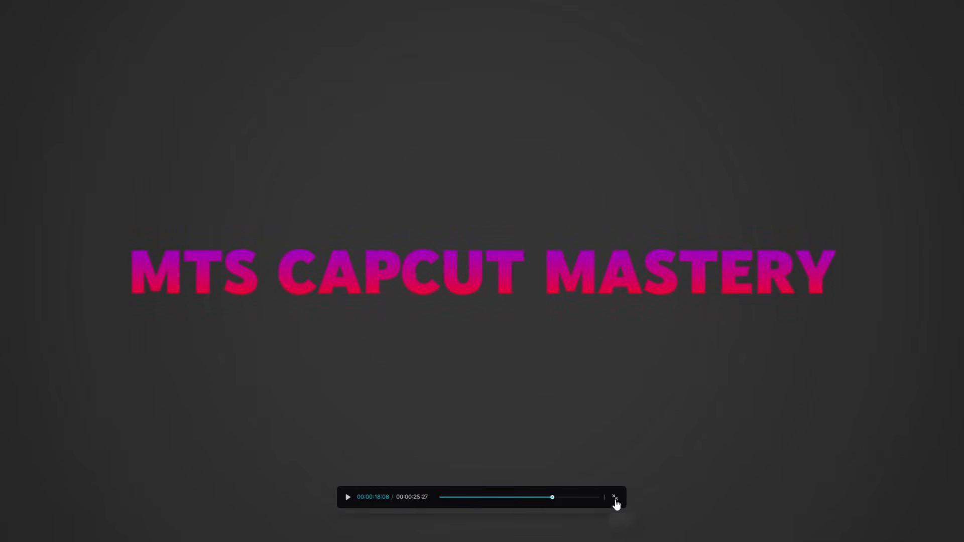
pyautogui.click(615, 500)
# - Paste two more stacked copies of the red MTS CAPCUT MASTERY title directly after the purple-red gradient title
pyautogui.click(788, 371)
pyautogui.click(751, 427)
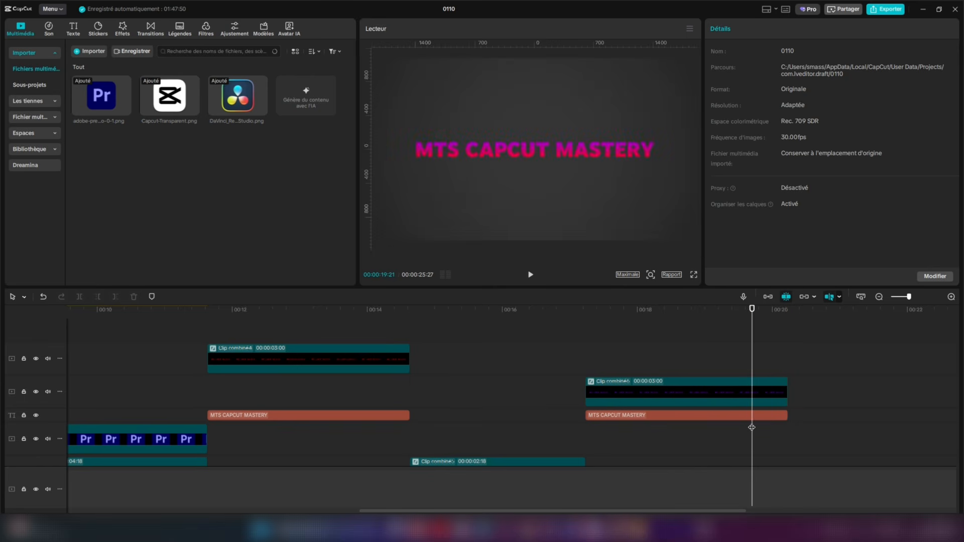
pyautogui.click(752, 416)
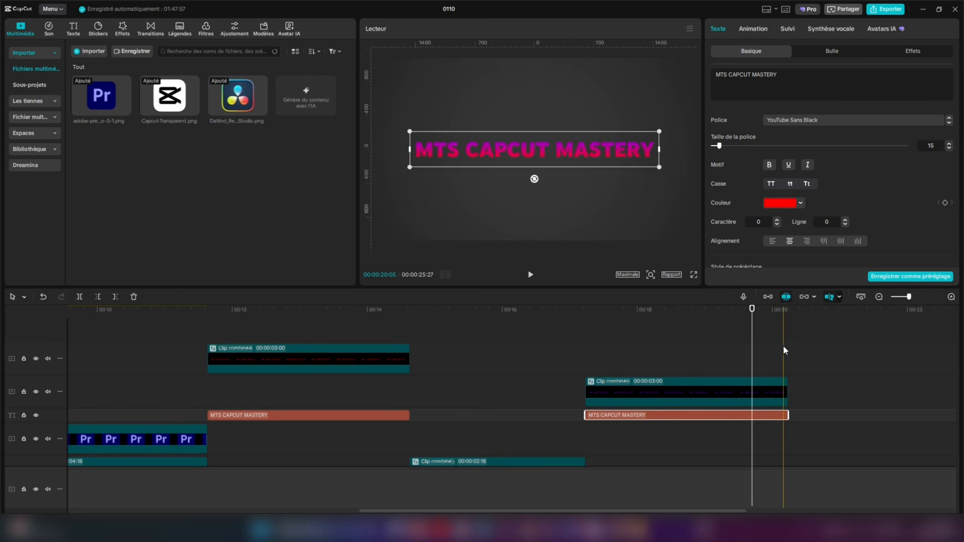
pyautogui.hotkey('ctrl', 'v')
pyautogui.hscroll(5, 791, 336)
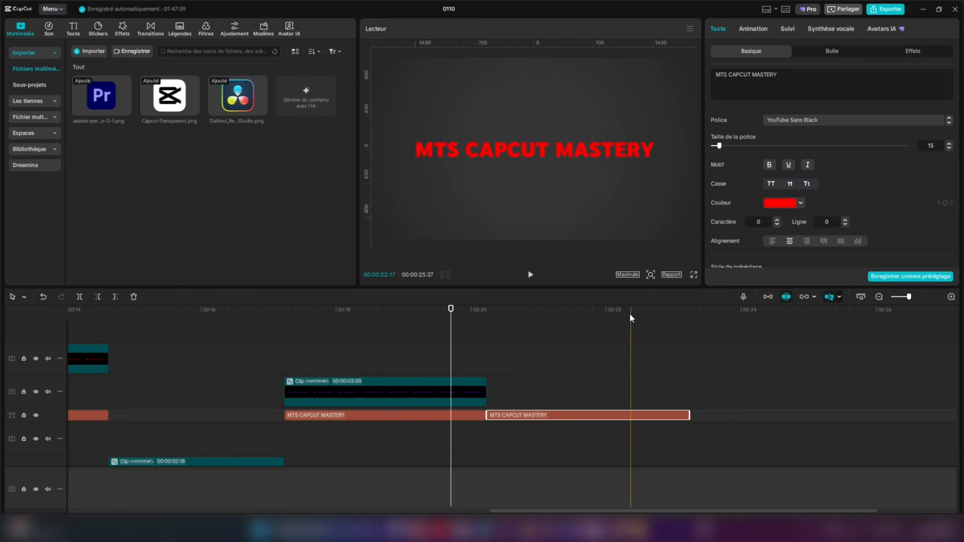
pyautogui.hotkey('ctrl', 'v')
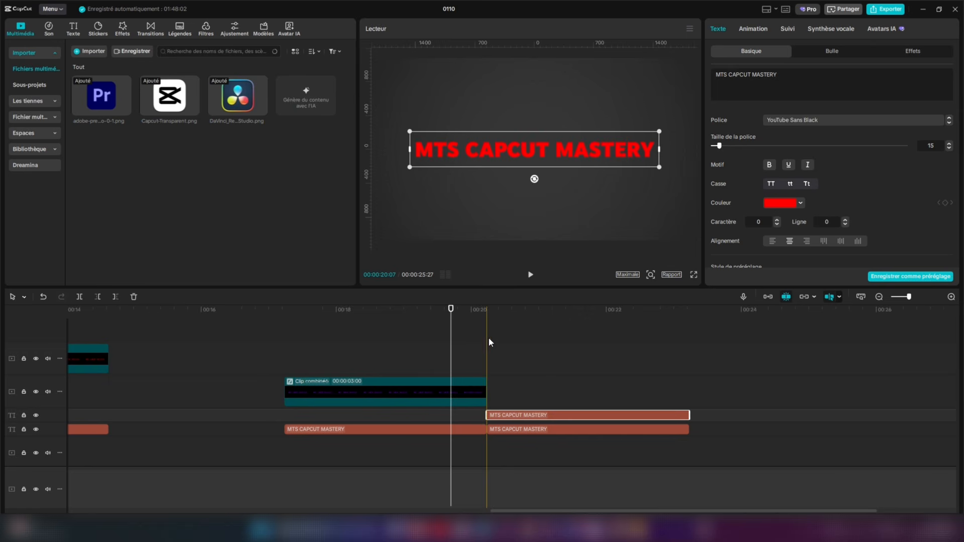
# - Change the upper new title copy's text colour to black
pyautogui.click(522, 322)
pyautogui.click(768, 206)
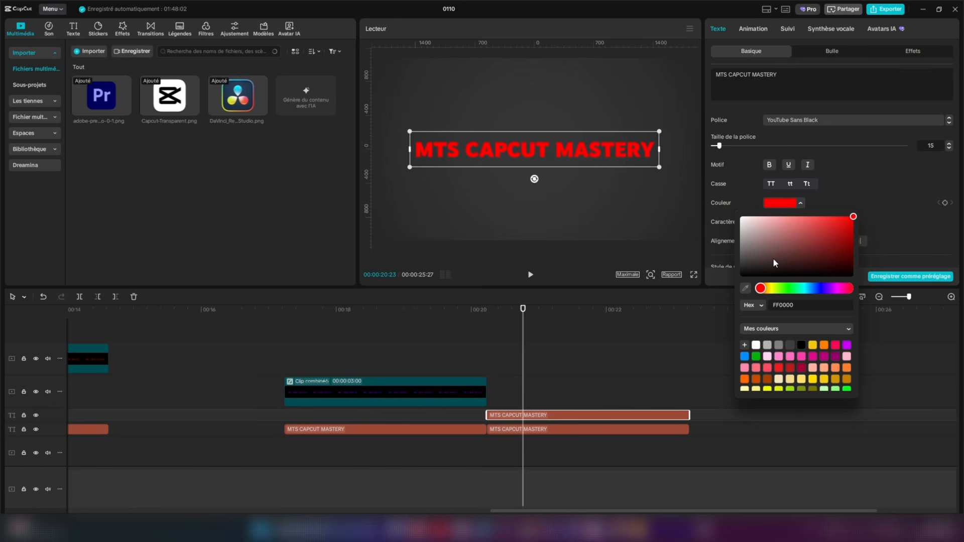
pyautogui.moveTo(773, 259); pyautogui.dragTo(659, 280)
pyautogui.click(866, 186)
pyautogui.click(588, 417)
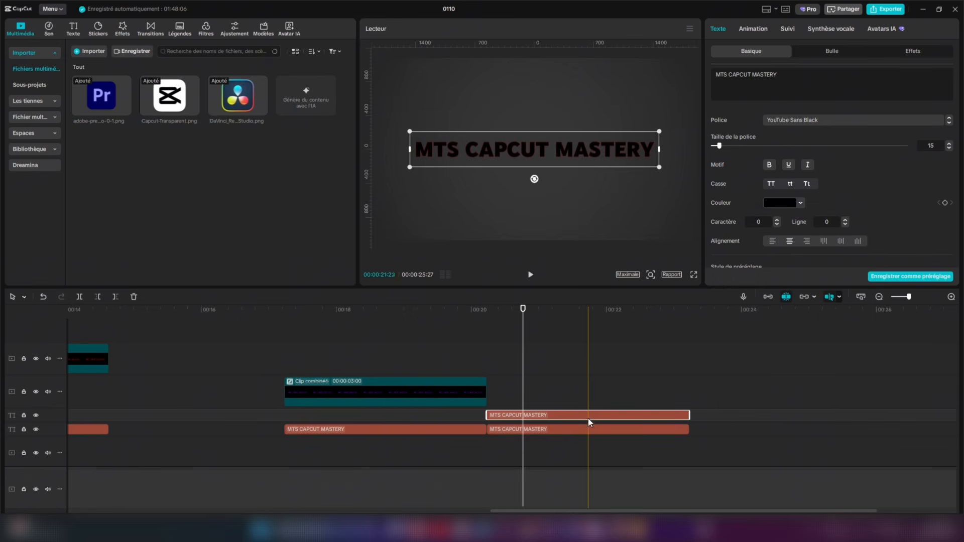
# - Turn the black title into a combined clip and add a Diviser mask to it
pyautogui.rightClick(585, 415)
pyautogui.click(626, 406)
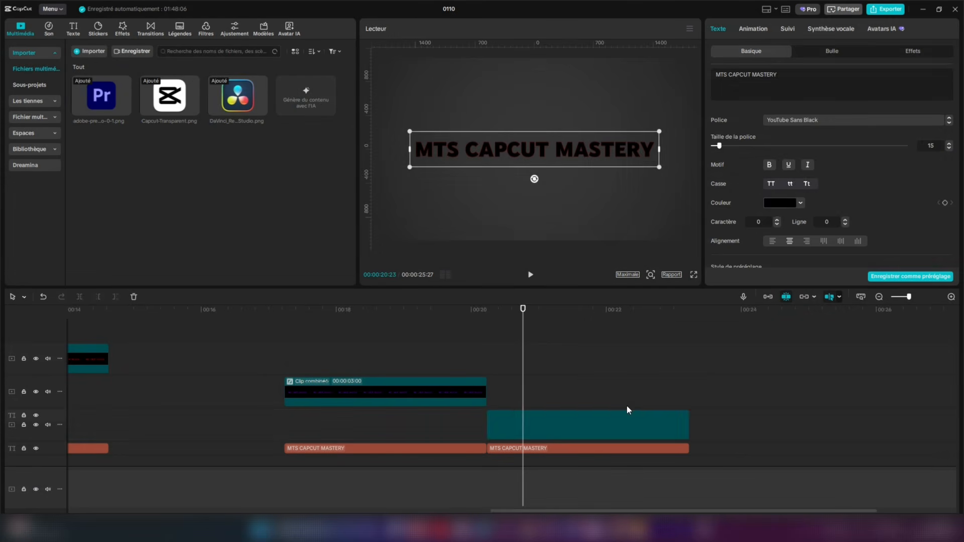
pyautogui.click(747, 28)
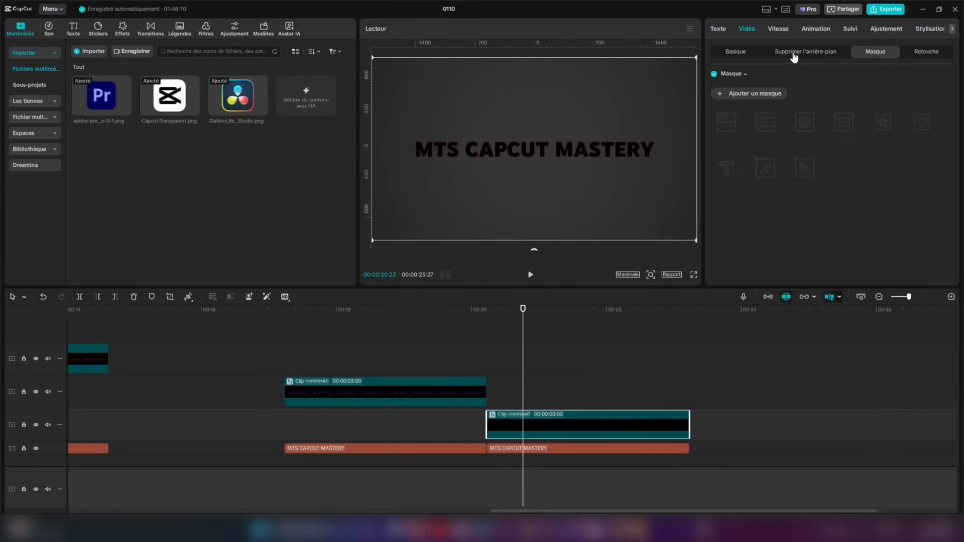
pyautogui.click(769, 97)
pyautogui.click(724, 129)
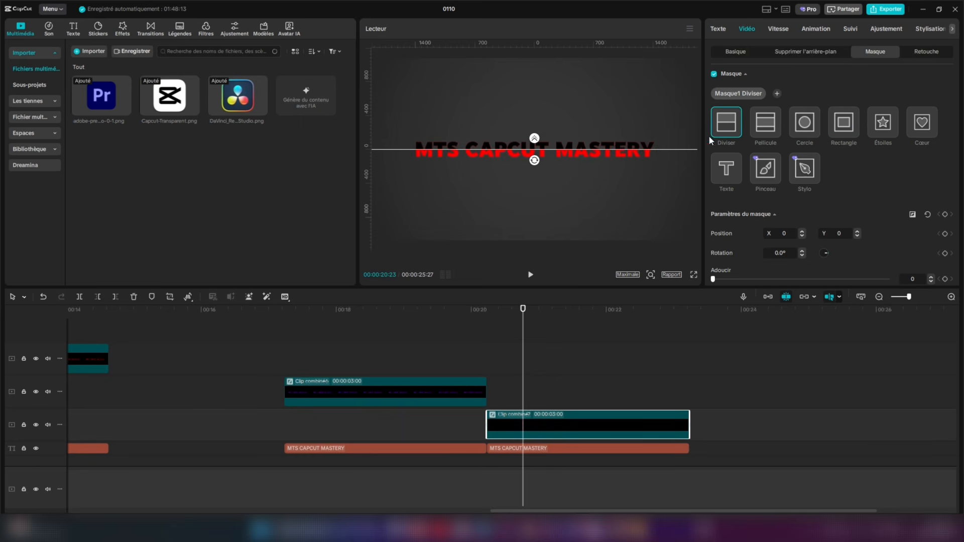
# - Invert the black title's Diviser mask, set its softening to 25, and preview the result full screen
pyautogui.click(912, 216)
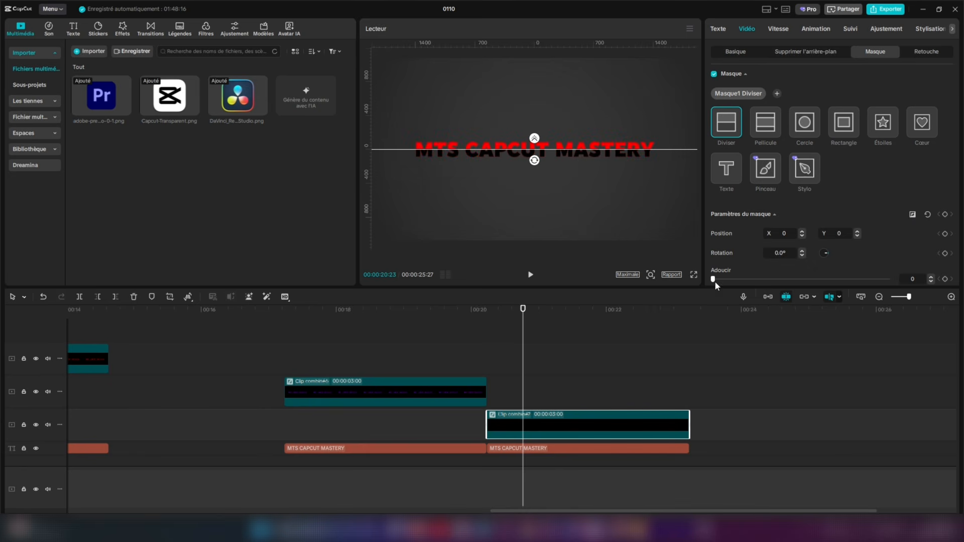
pyautogui.moveTo(715, 282); pyautogui.dragTo(755, 277)
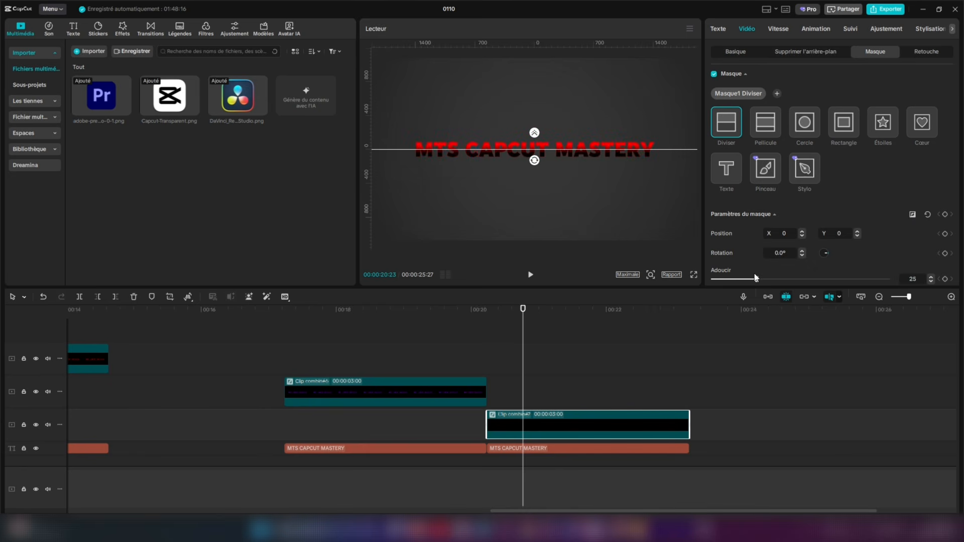
pyautogui.click(607, 378)
pyautogui.click(695, 275)
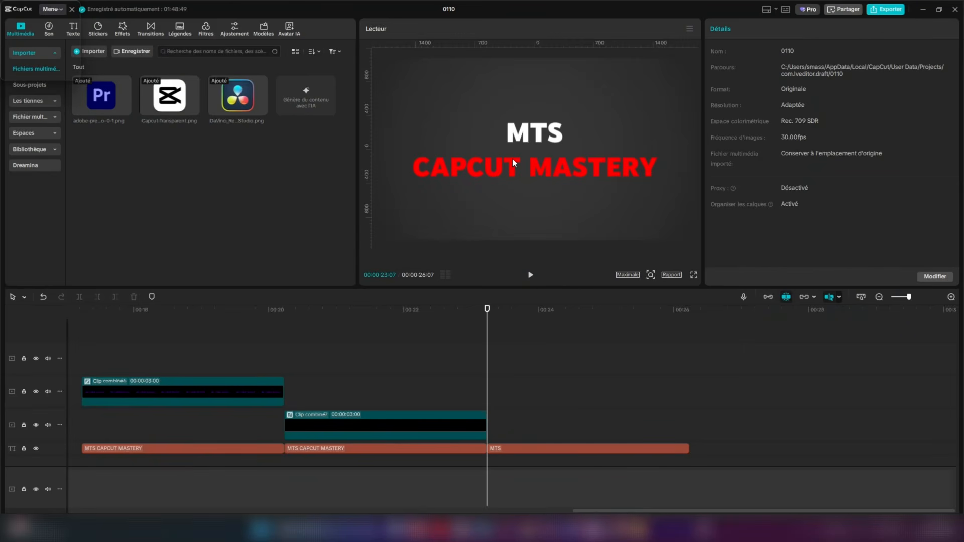
# - Turn the two-line MTS / CAPCUT MASTERY title into a combined clip and add a Cercle mask to it
pyautogui.click(505, 451)
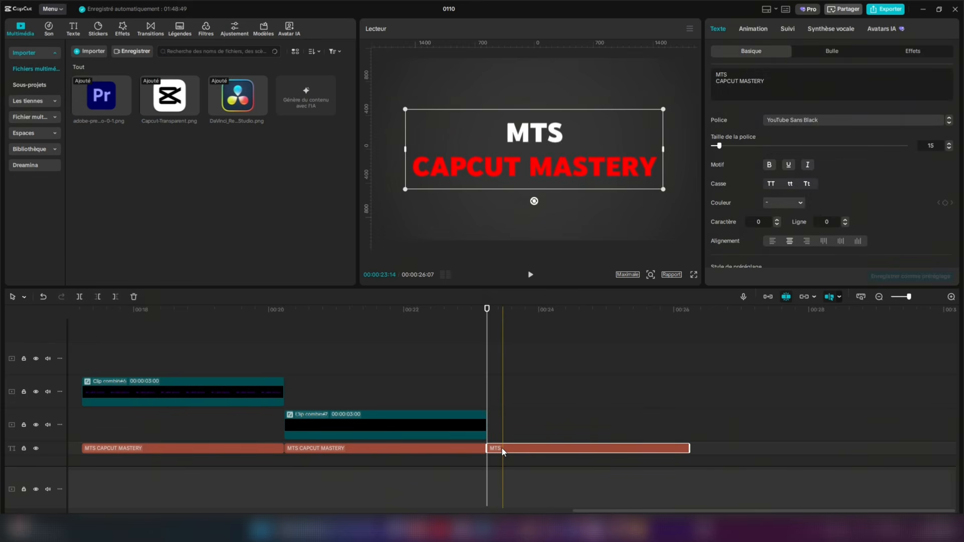
pyautogui.rightClick(501, 448)
pyautogui.click(528, 405)
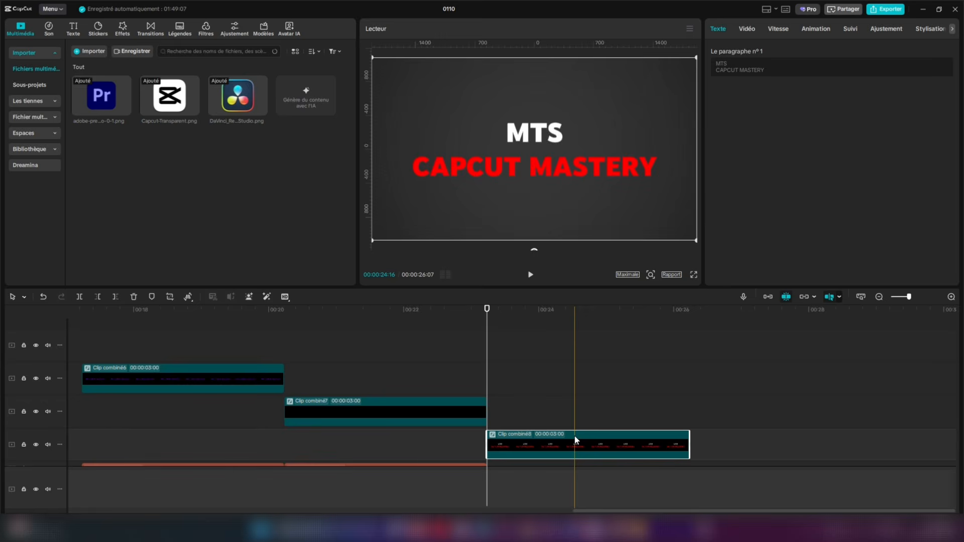
pyautogui.click(751, 32)
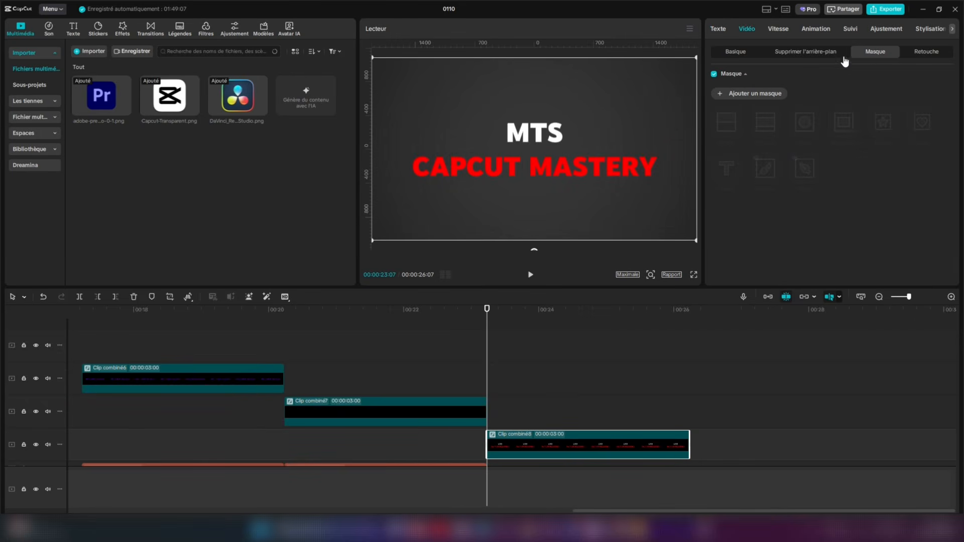
pyautogui.click(747, 95)
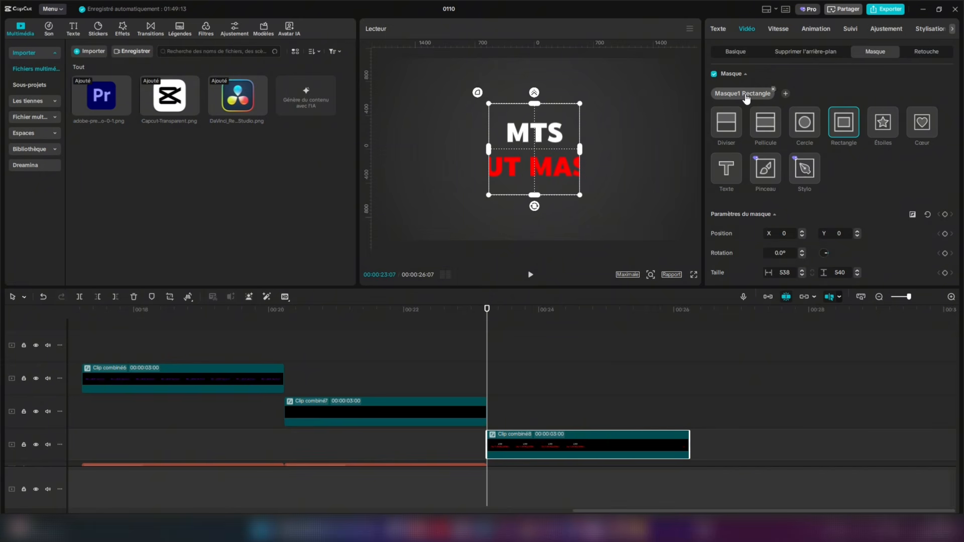
pyautogui.click(808, 125)
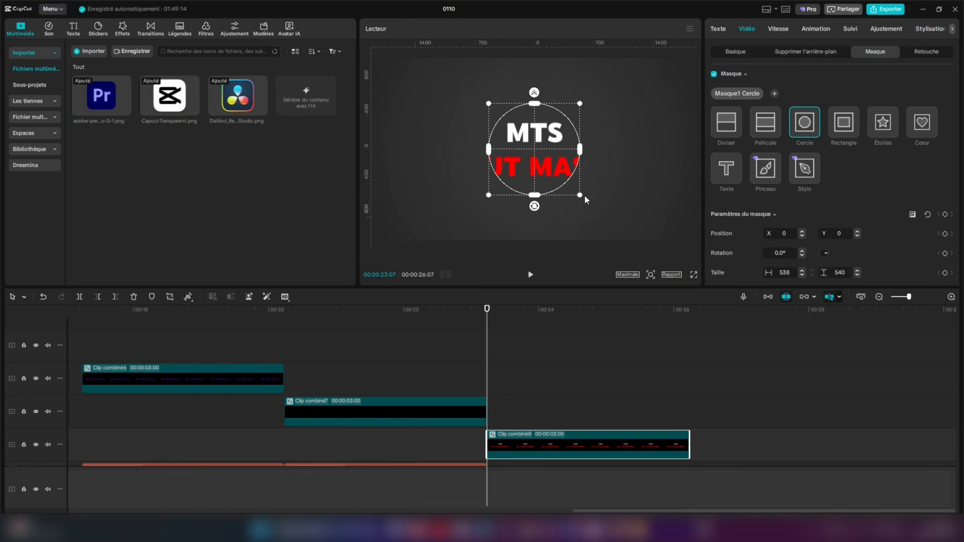
# - Resize the circle mask to about 248 by 249, set its softening to 38, and place it at about X 644, Y -91
pyautogui.moveTo(580, 196); pyautogui.dragTo(670, 179)
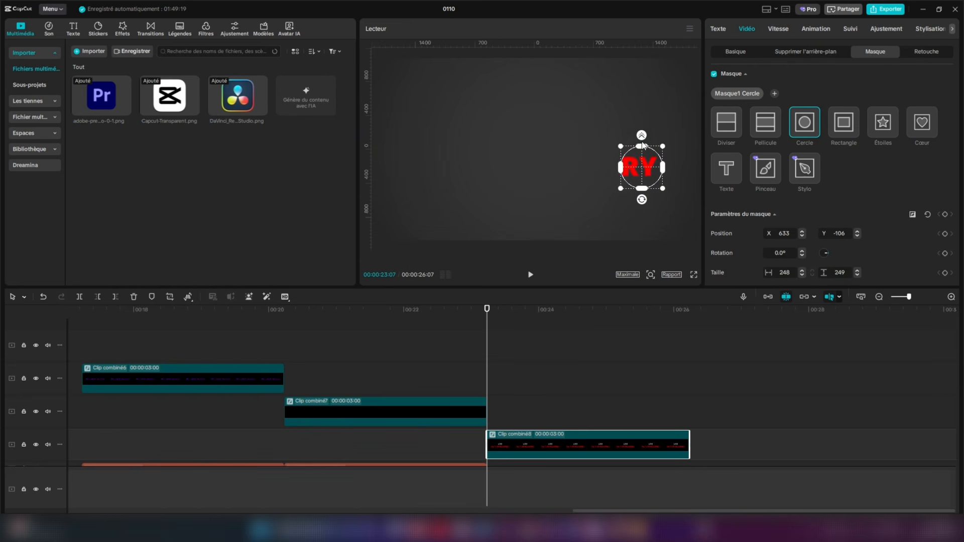
pyautogui.moveTo(642, 137); pyautogui.dragTo(642, 126)
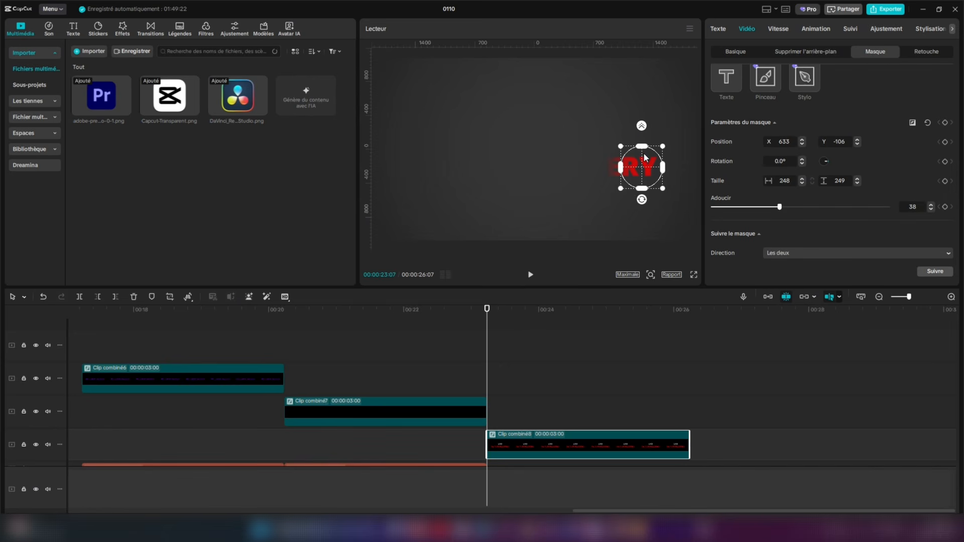
pyautogui.moveTo(639, 174); pyautogui.dragTo(641, 173)
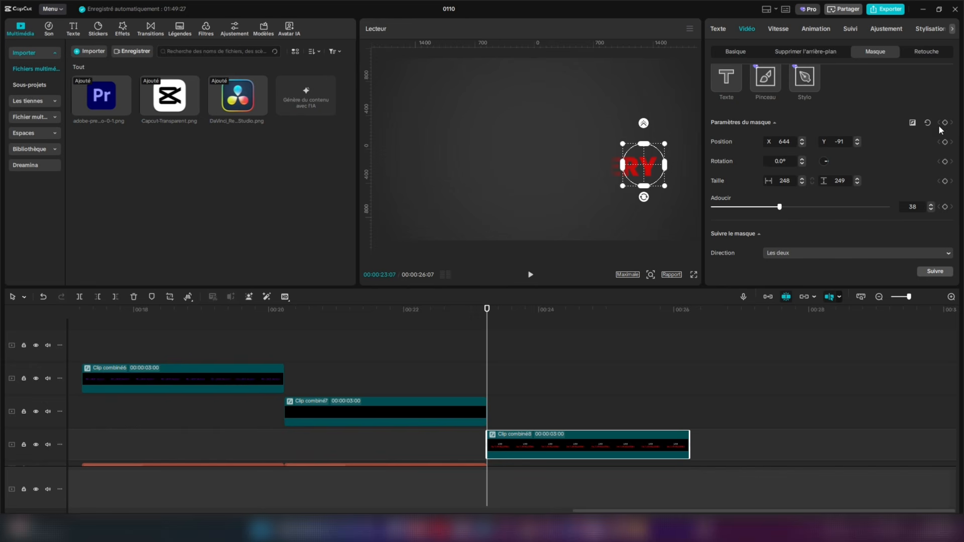
# - Keyframe the circle mask's position from the clip's start through seven further points, moving it across the title and ending at X 0, Y 0
pyautogui.click(945, 181)
pyautogui.click(507, 314)
pyautogui.moveTo(628, 166)
pyautogui.mouseDown()
pyautogui.moveTo(567, 137)
pyautogui.moveTo(487, 162)
pyautogui.moveTo(424, 166)
pyautogui.moveTo(543, 165)
pyautogui.moveTo(510, 133)
pyautogui.moveTo(461, 170)
pyautogui.moveTo(622, 175)
pyautogui.mouseUp()
pyautogui.click(529, 315)
pyautogui.click(551, 310)
pyautogui.click(577, 311)
pyautogui.click(606, 311)
pyautogui.click(634, 311)
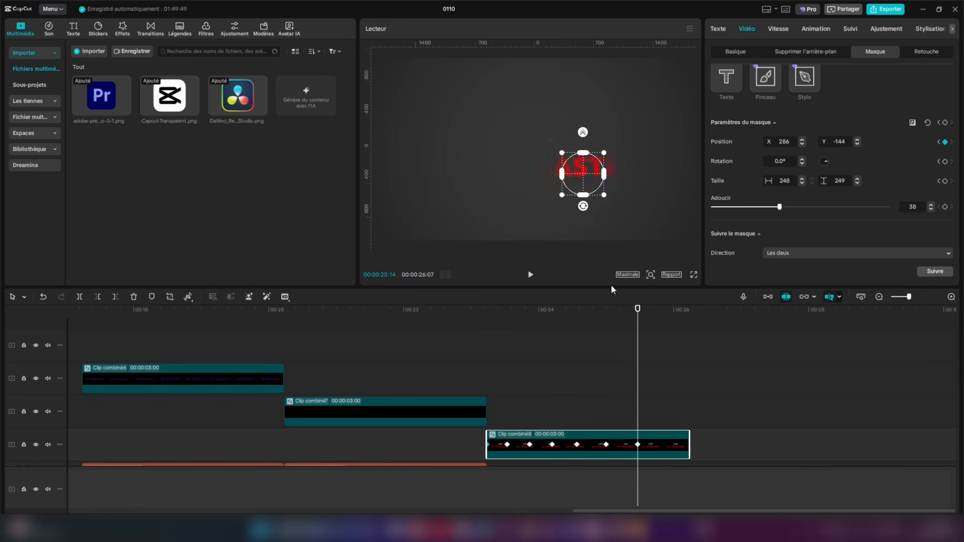
pyautogui.click(677, 315)
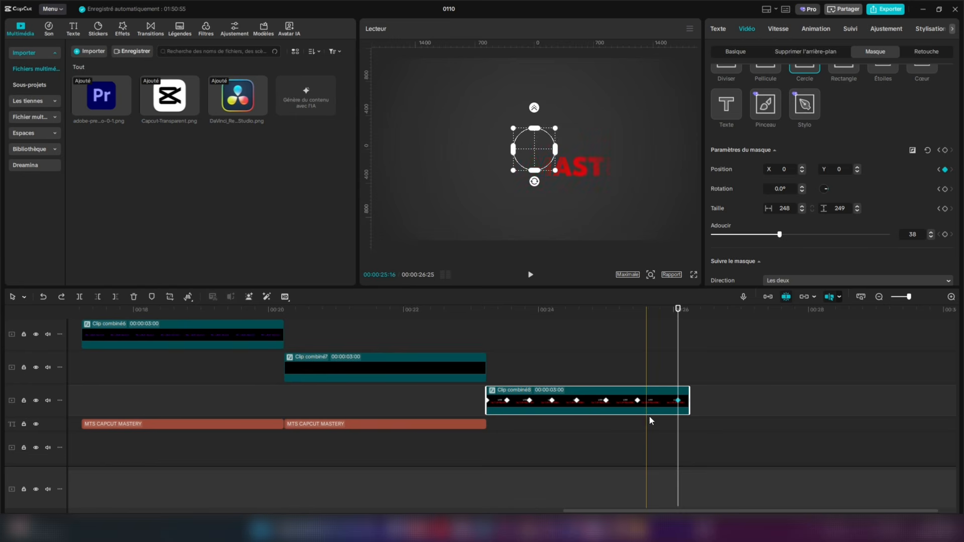
# - Keyframe the circle mask's size at 00:00:25:21 and at the final position keyframe, enlarging it there until the whole title is uncovered
pyautogui.click(944, 209)
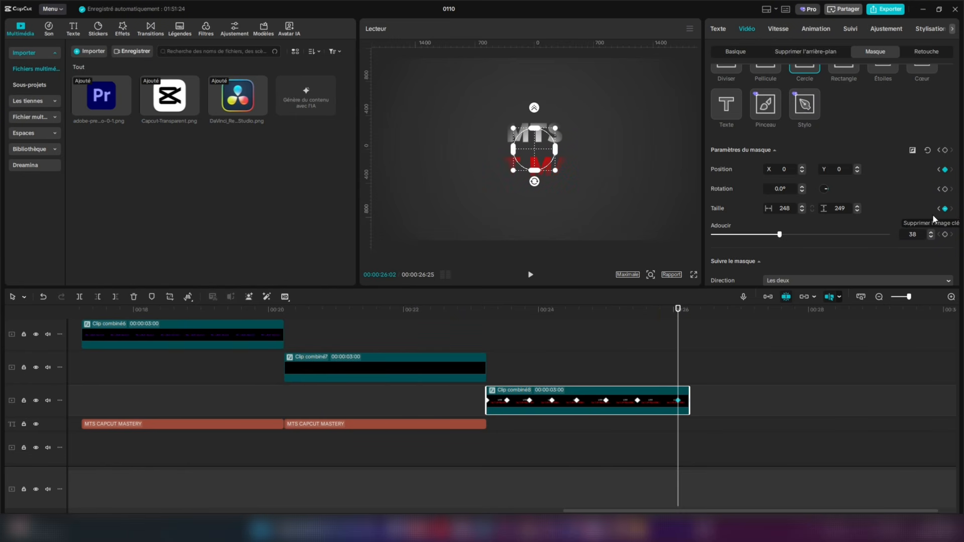
pyautogui.click(636, 315)
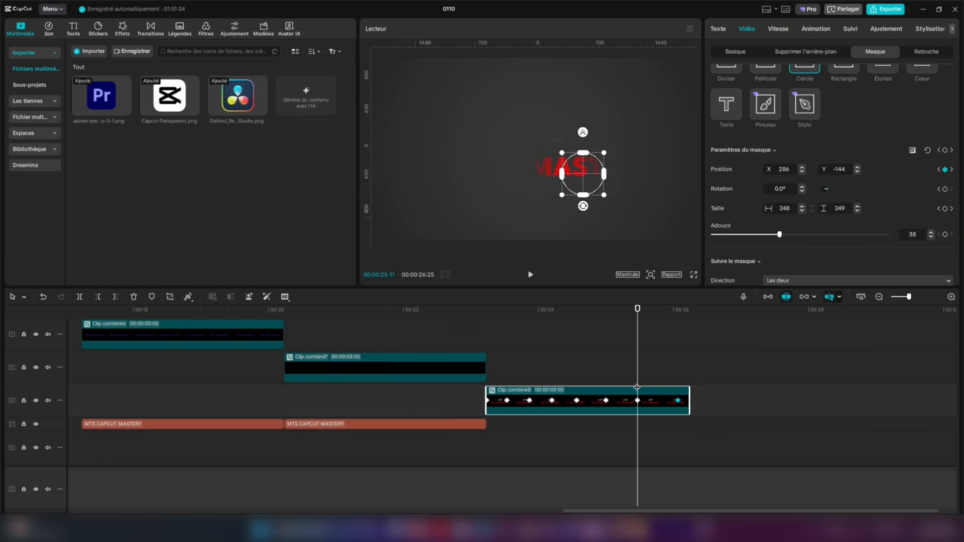
pyautogui.click(654, 317)
pyautogui.click(944, 209)
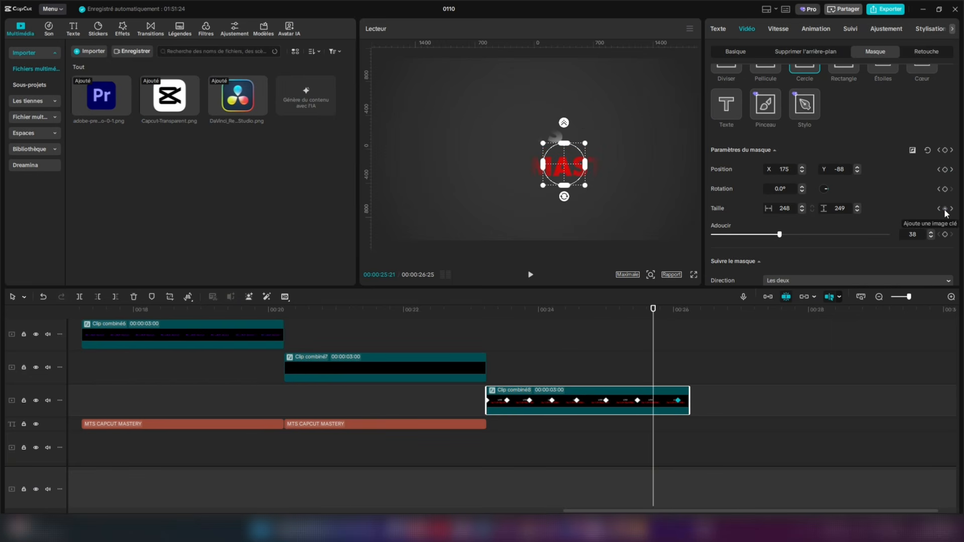
pyautogui.click(951, 208)
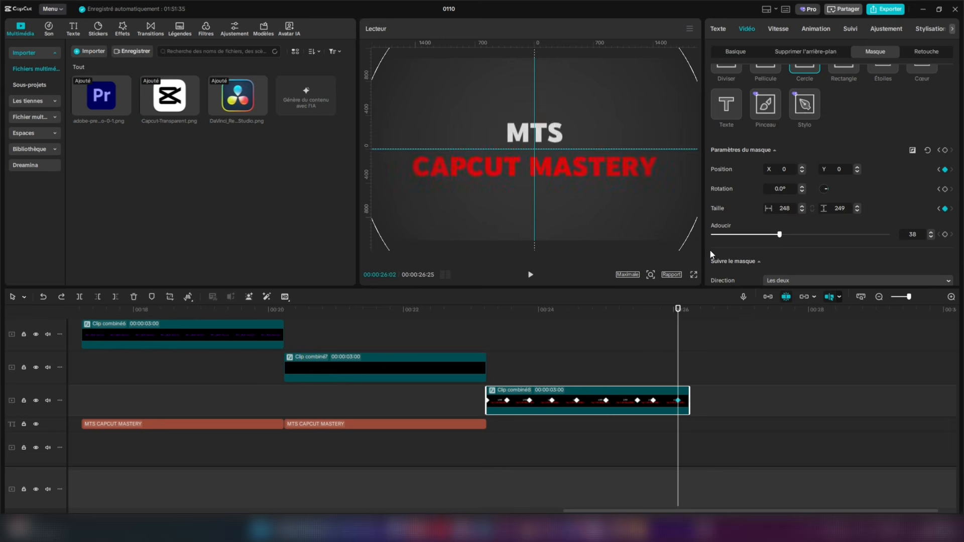
# - Show the masked clip's keyframe curves and apply the Accélération preset to the mask's horizontal position curve
pyautogui.click(490, 363)
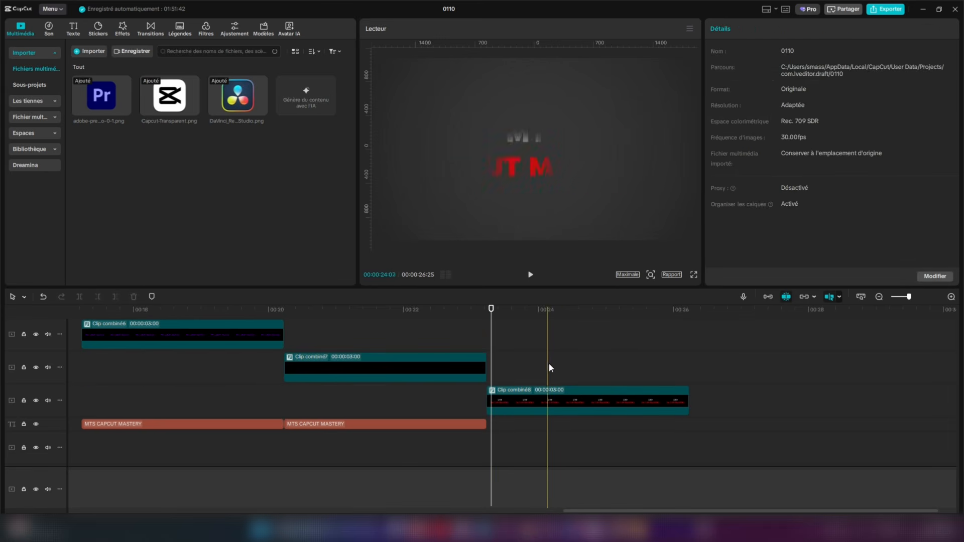
pyautogui.click(575, 403)
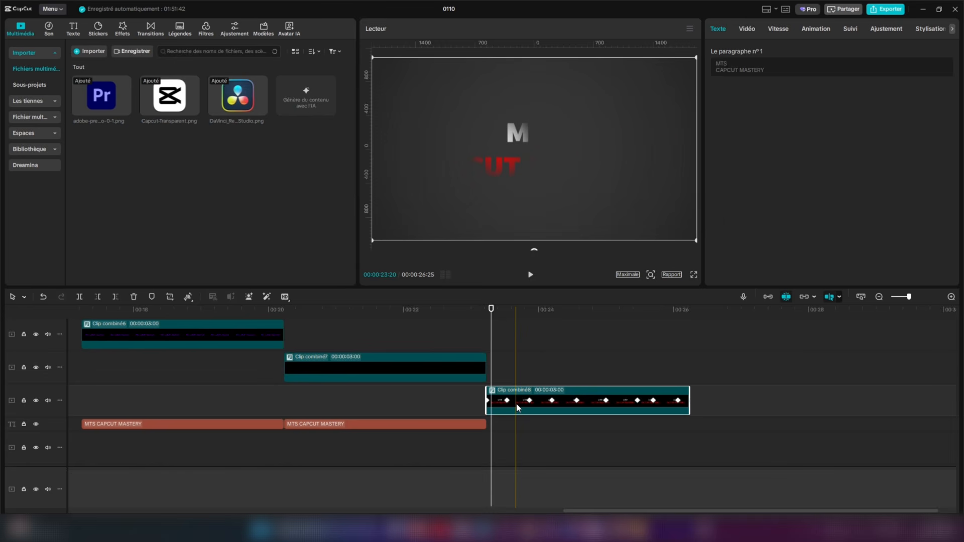
pyautogui.rightClick(516, 404)
pyautogui.click(544, 482)
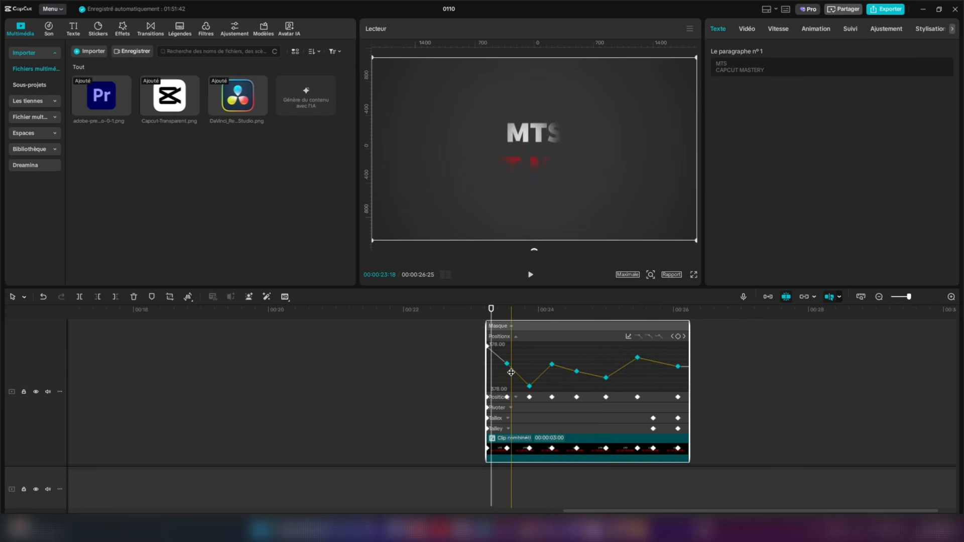
pyautogui.click(628, 337)
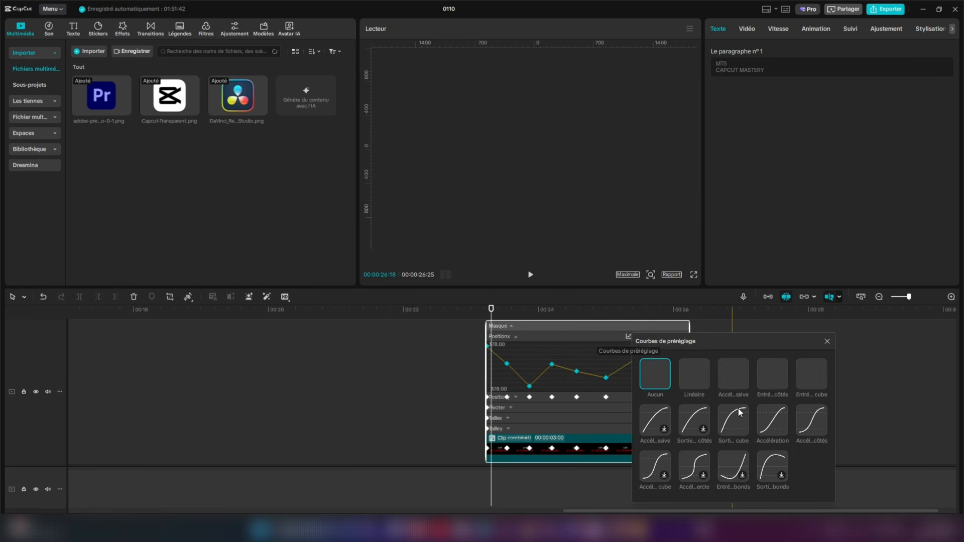
pyautogui.click(766, 429)
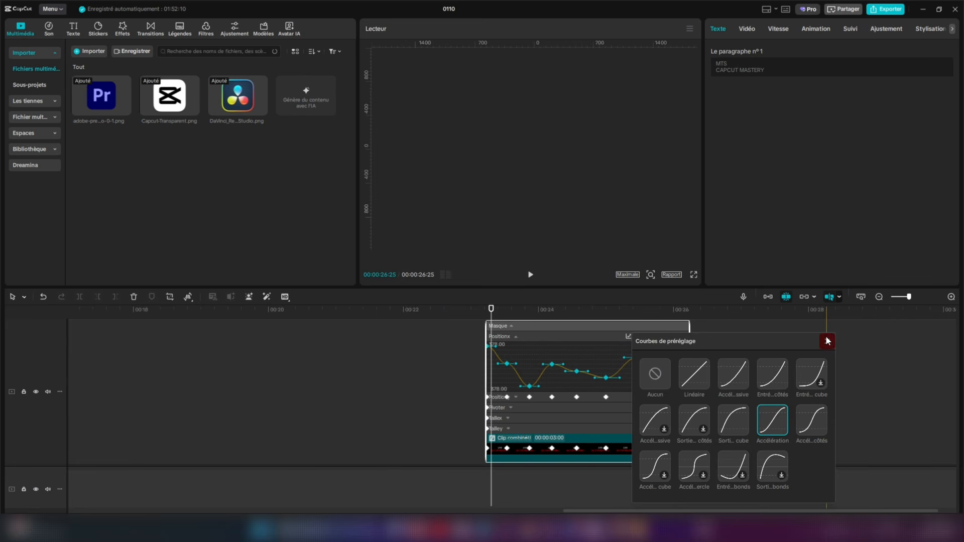
pyautogui.click(828, 342)
# - Select all segments of the mask's vertical position curve and apply the Accélération preset to them
pyautogui.scroll(-2, 545, 394)
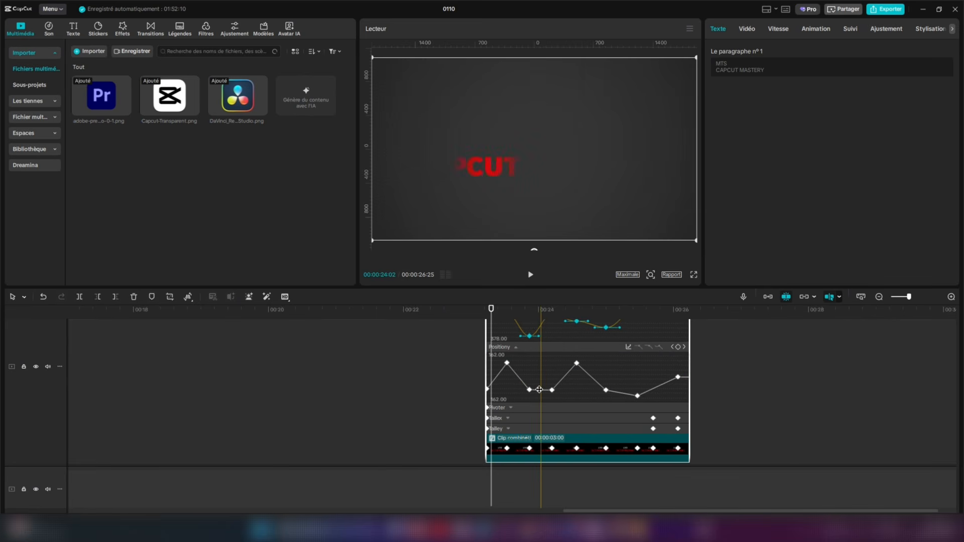
pyautogui.click(495, 378)
pyautogui.keyDown('ctrl'); pyautogui.click(520, 379); pyautogui.keyUp('ctrl')
pyautogui.keyDown('ctrl'); pyautogui.click(537, 389); pyautogui.keyUp('ctrl')
pyautogui.keyDown('ctrl'); pyautogui.click(563, 381); pyautogui.keyUp('ctrl')
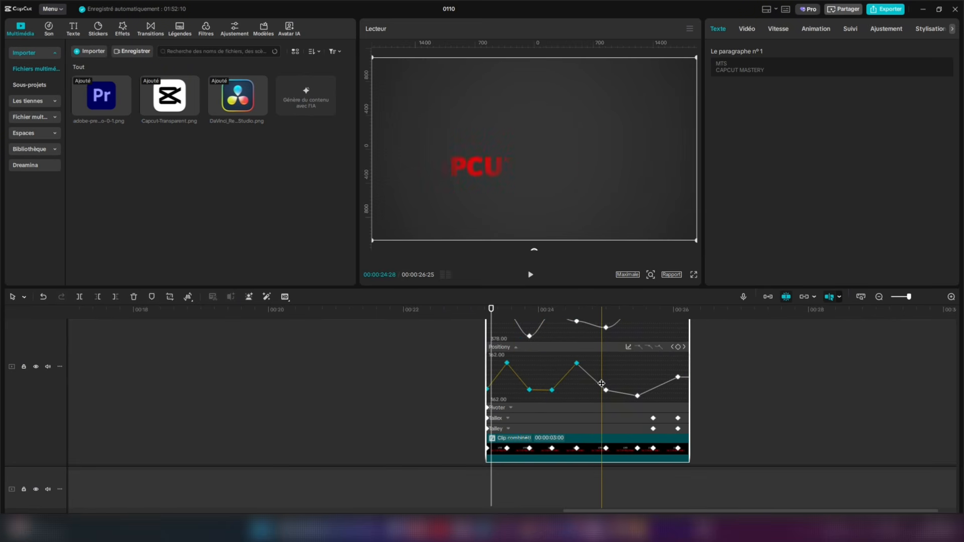
pyautogui.keyDown('ctrl'); pyautogui.click(592, 378); pyautogui.keyUp('ctrl')
pyautogui.keyDown('ctrl'); pyautogui.click(624, 394); pyautogui.keyUp('ctrl')
pyautogui.keyDown('ctrl'); pyautogui.click(658, 387); pyautogui.keyUp('ctrl')
pyautogui.click(628, 347)
pyautogui.click(772, 428)
# - Expand the mask's rotation and size curves and apply the Accélération preset to the size animation
pyautogui.click(510, 408)
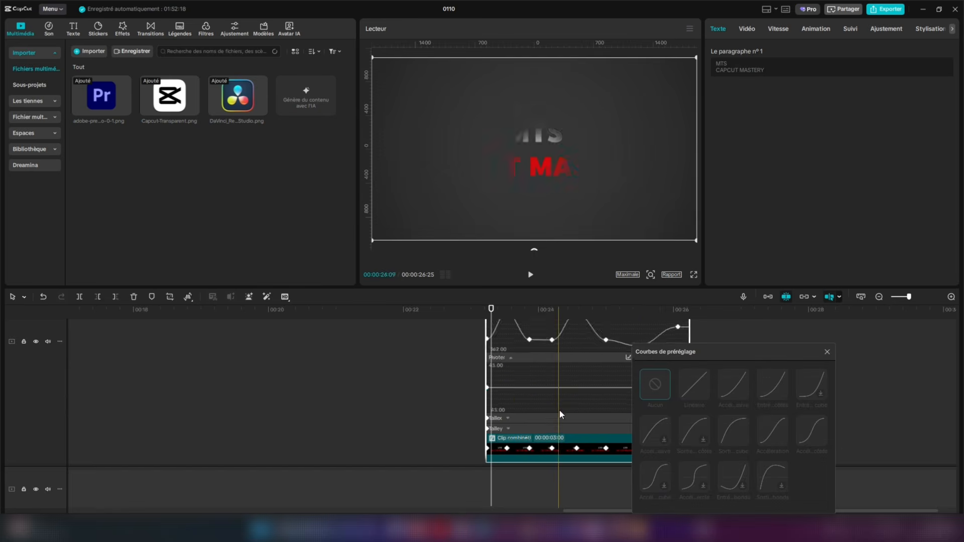
pyautogui.click(508, 418)
pyautogui.click(508, 429)
pyautogui.click(827, 348)
pyautogui.click(628, 354)
pyautogui.click(772, 435)
pyautogui.click(827, 355)
pyautogui.scroll(2, 596, 406)
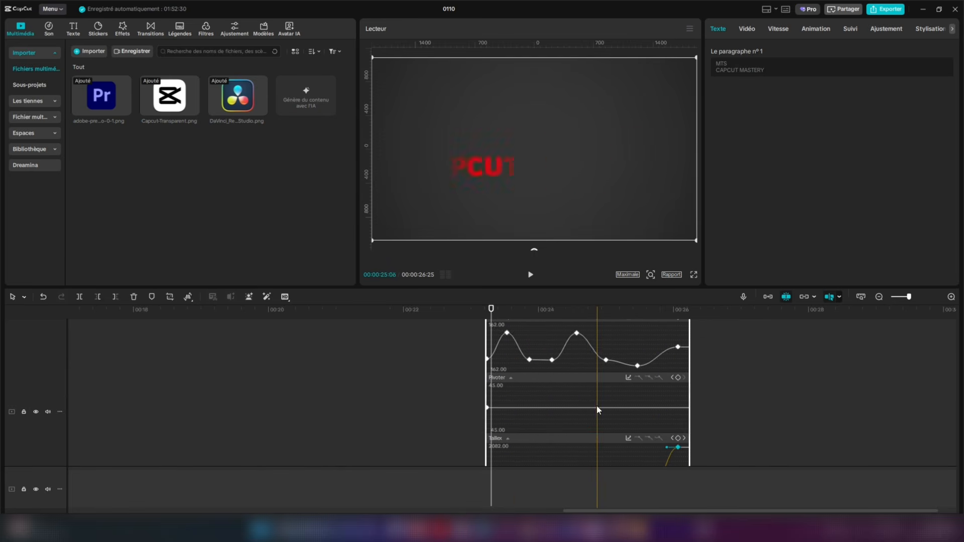
# - Close the keyframe curves and play the spotlight reveal from the start of the masked title clip
pyautogui.scroll(-8, 567, 402)
pyautogui.doubleClick(539, 396)
pyautogui.click(462, 330)
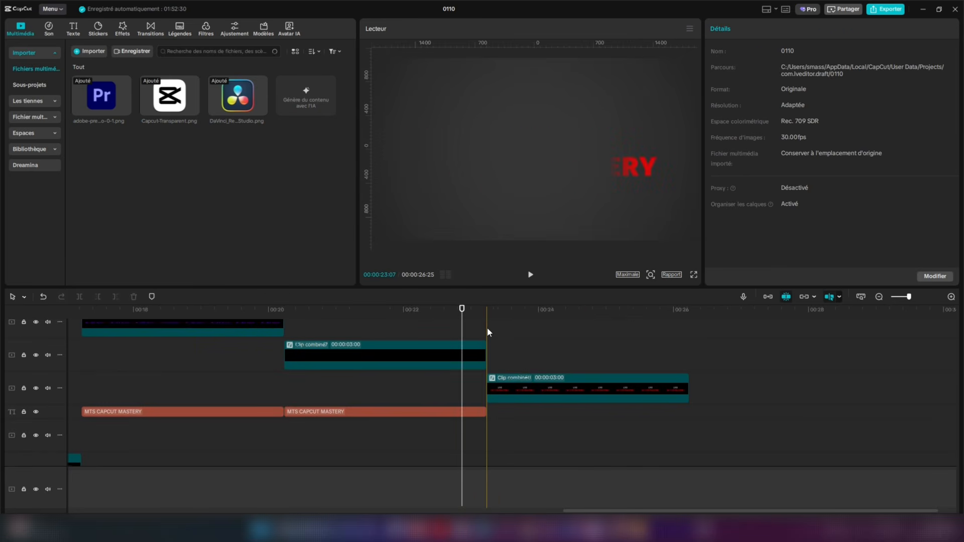
pyautogui.click(487, 333)
pyautogui.press('space')
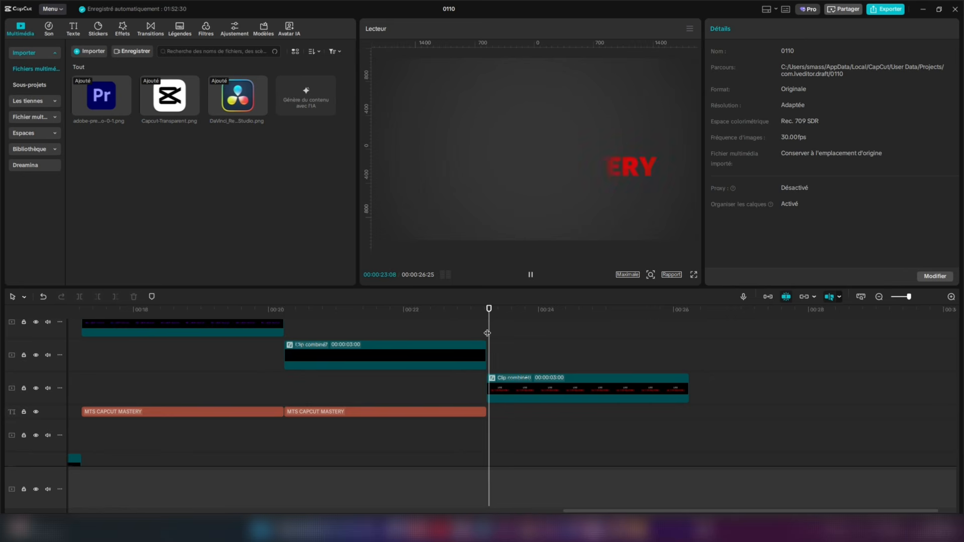